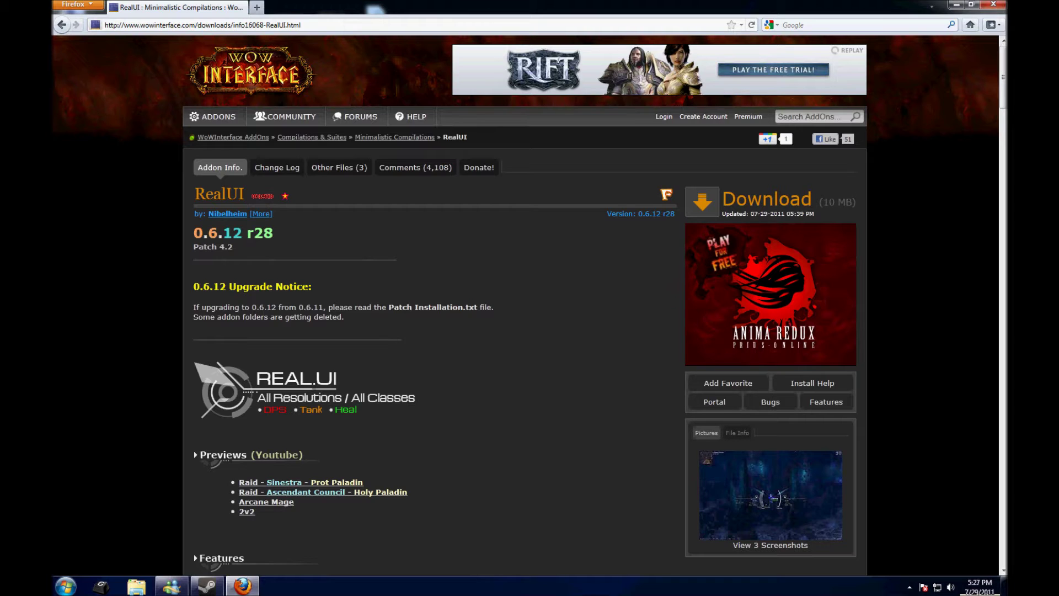
Download RealUI_0612_r28.zip from the WoWInterface page and open it in WinRAR.
{"action": "left_click", "coordinate": [767, 198]}
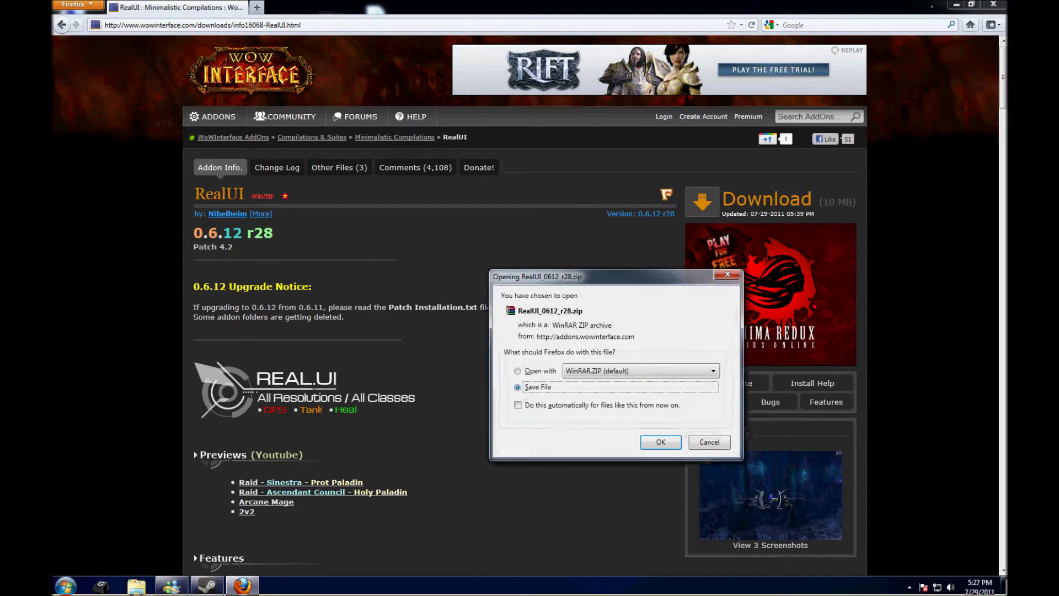
{"action": "key", "text": "Return"}
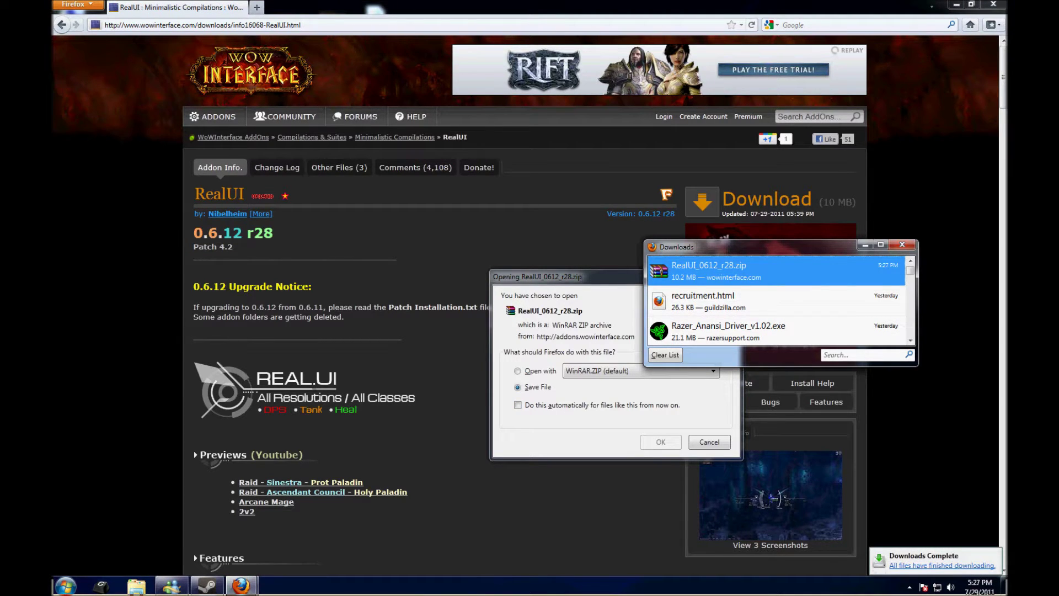
{"action": "double_click", "coordinate": [717, 271]}
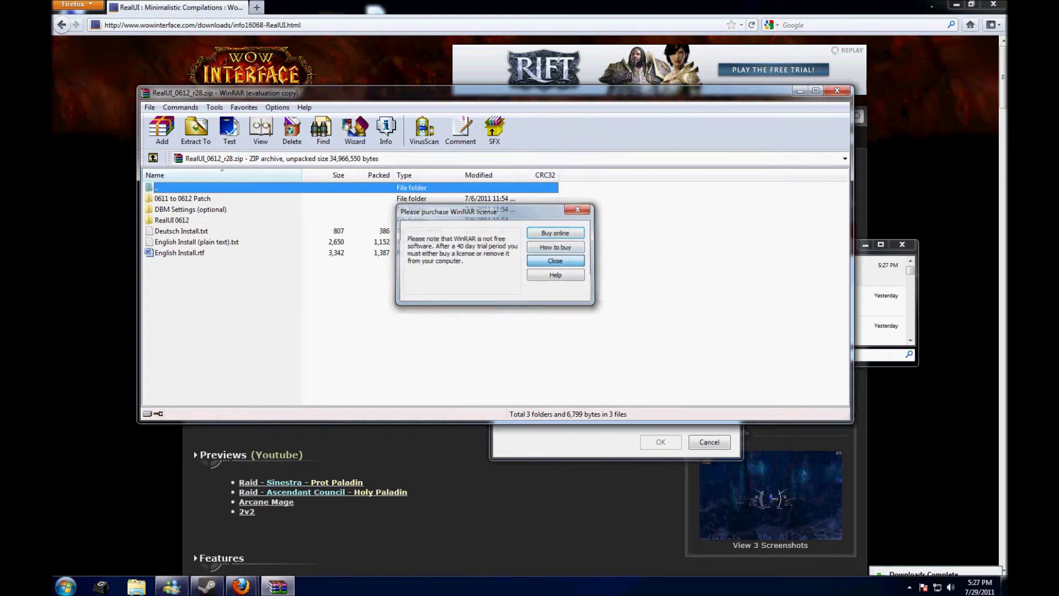
Extract the RealUI zip into a new Desktop folder named 'realui test', then close WinRAR.
{"action": "key", "text": "Escape"}
{"action": "key", "text": "alt+e"}
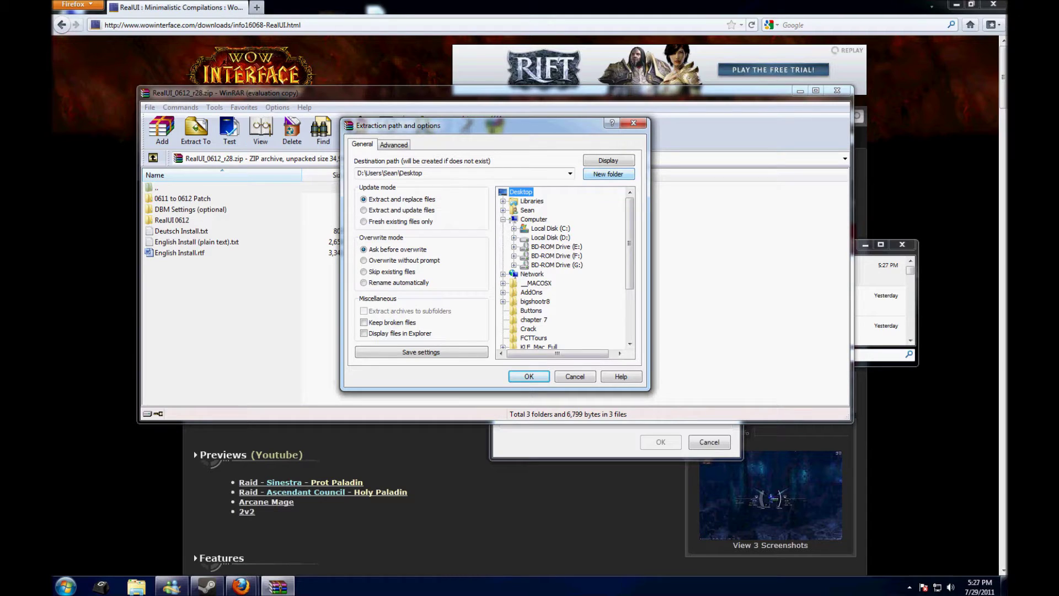
{"action": "left_click", "coordinate": [608, 174]}
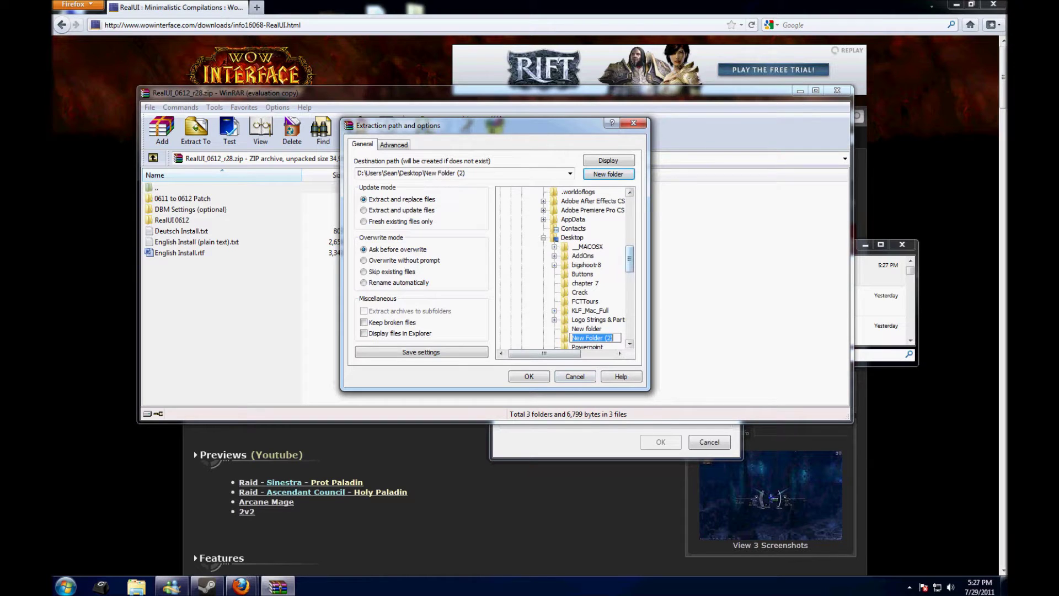
{"action": "type", "text": "realui"}
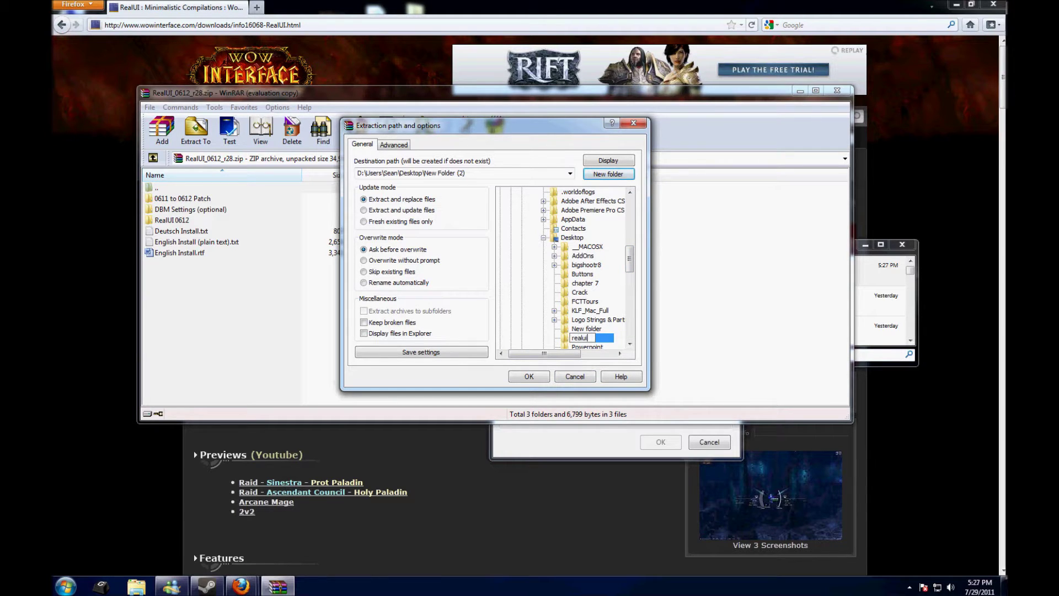
{"action": "type", "text": " test"}
{"action": "key", "text": "Return"}
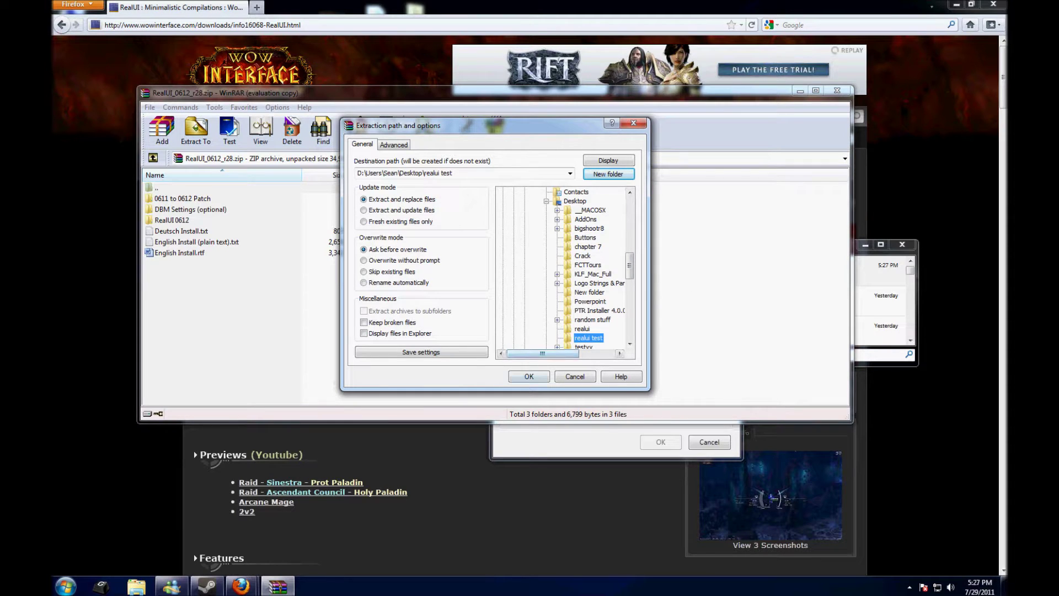
{"action": "left_click", "coordinate": [529, 376]}
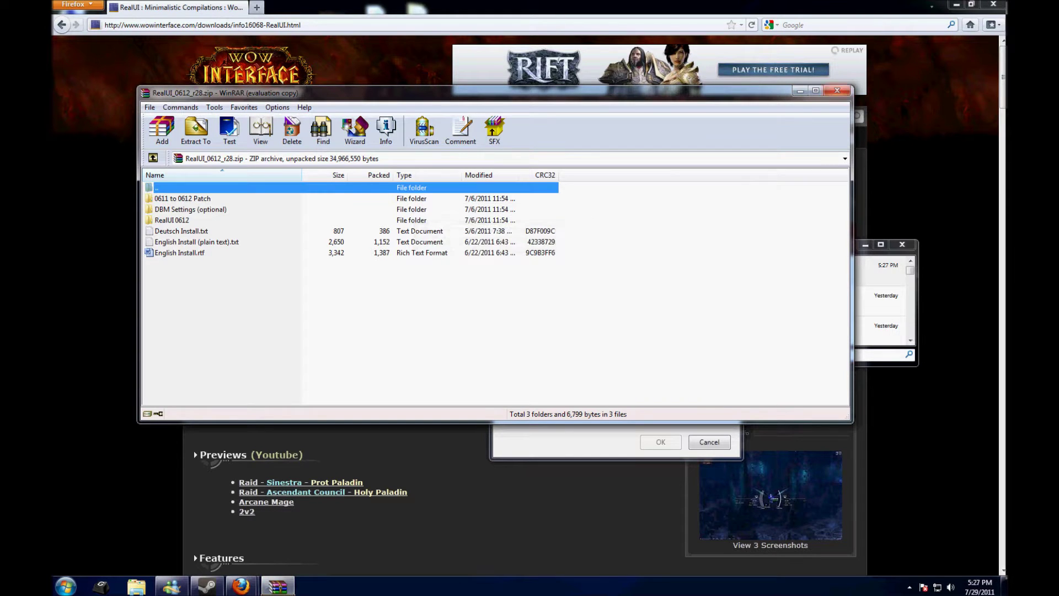
{"action": "left_click", "coordinate": [836, 90]}
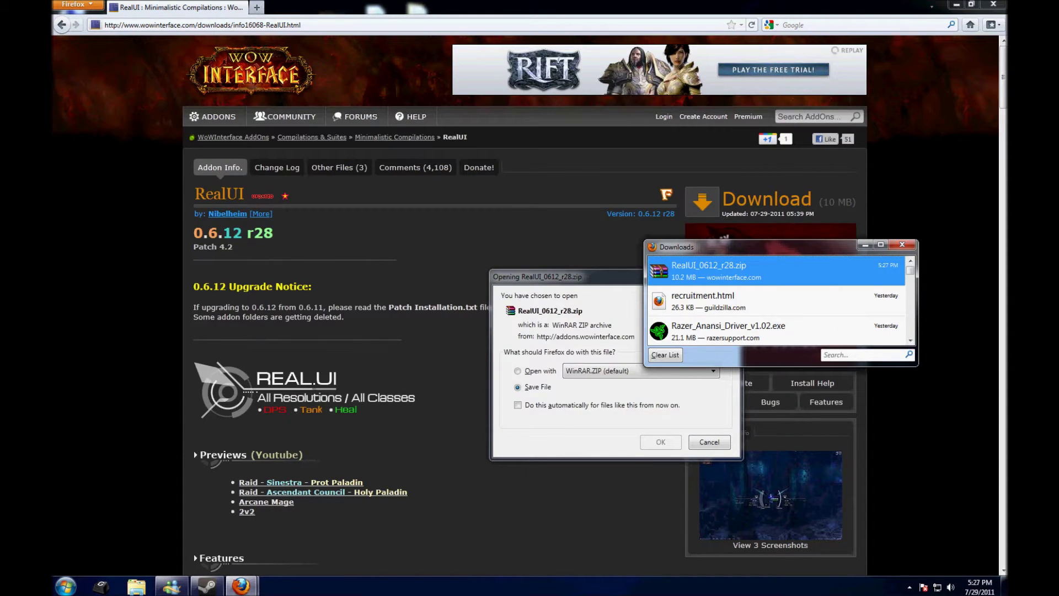
Close the Downloads window and file prompt, then read the RealUI page's Installation section.
{"action": "left_click", "coordinate": [902, 245]}
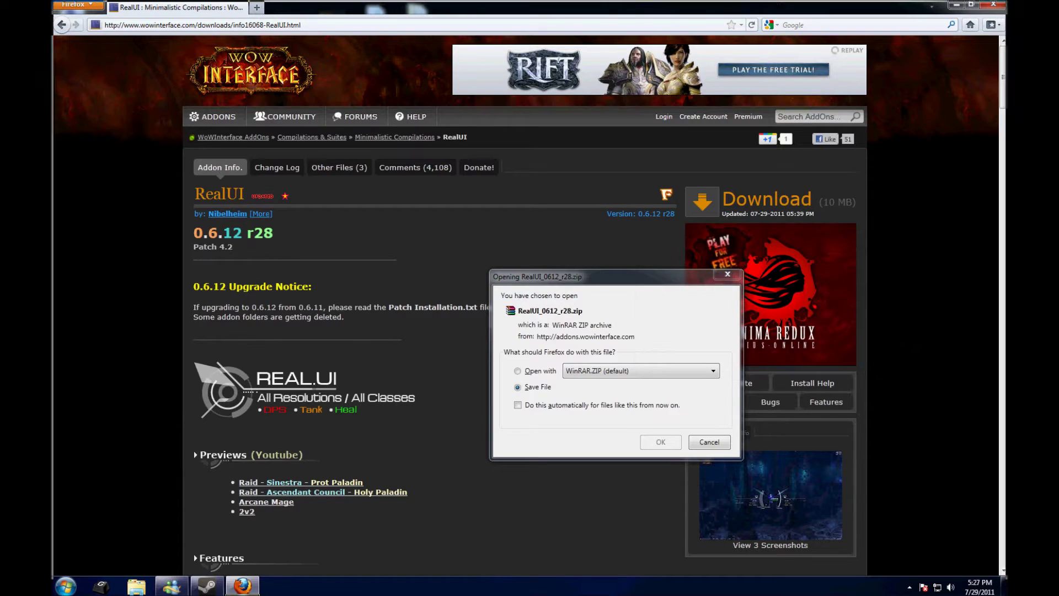
{"action": "key", "text": "Escape"}
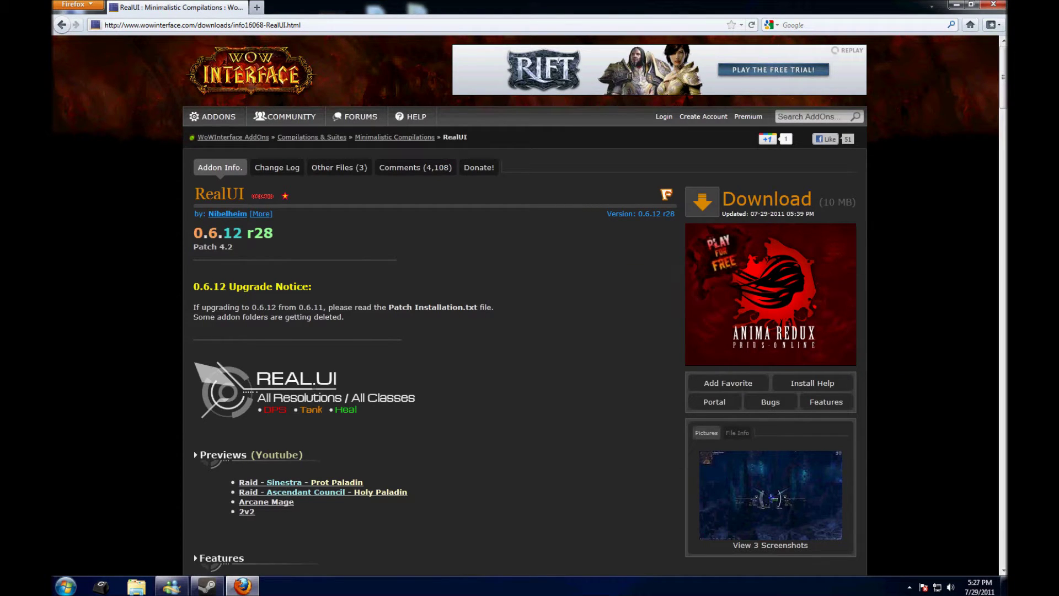
{"action": "scroll", "coordinate": [524, 303], "scroll_direction": "down", "scroll_amount": 20}
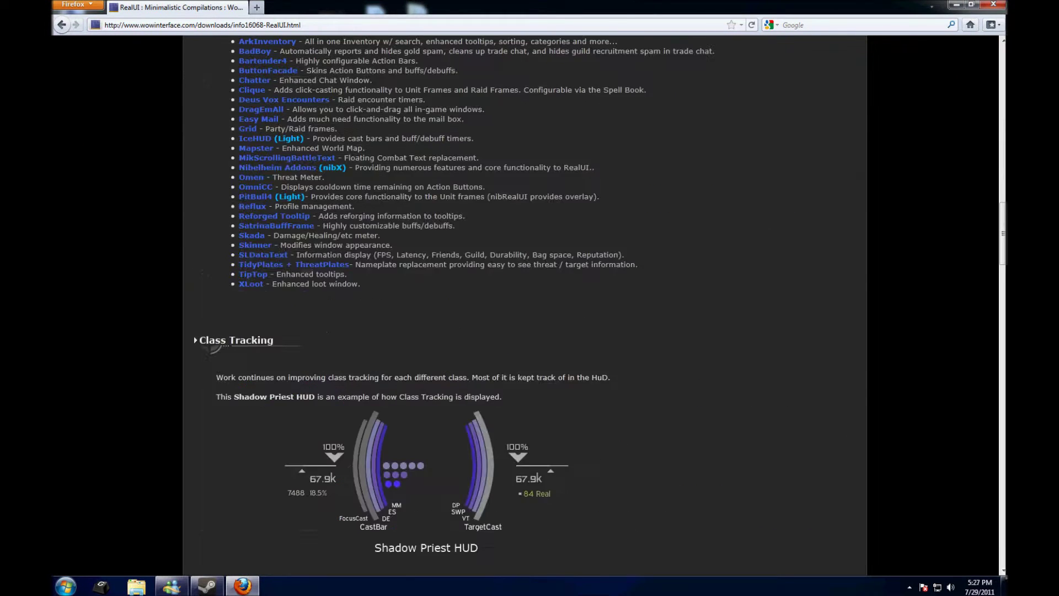
{"action": "scroll", "coordinate": [525, 303], "scroll_direction": "up", "scroll_amount": 20}
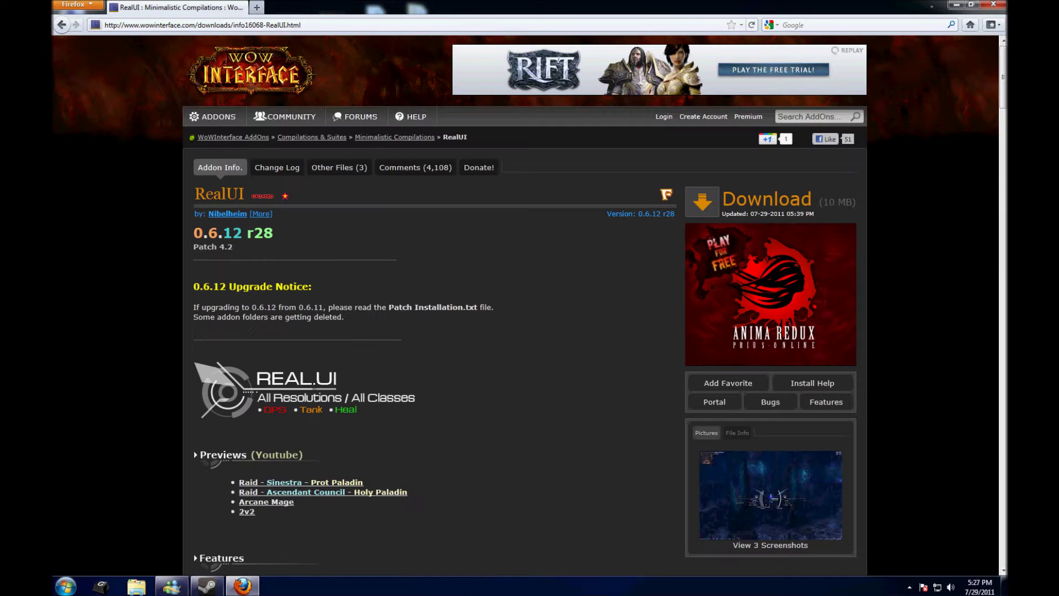
{"action": "scroll", "coordinate": [524, 304], "scroll_direction": "down", "scroll_amount": 20}
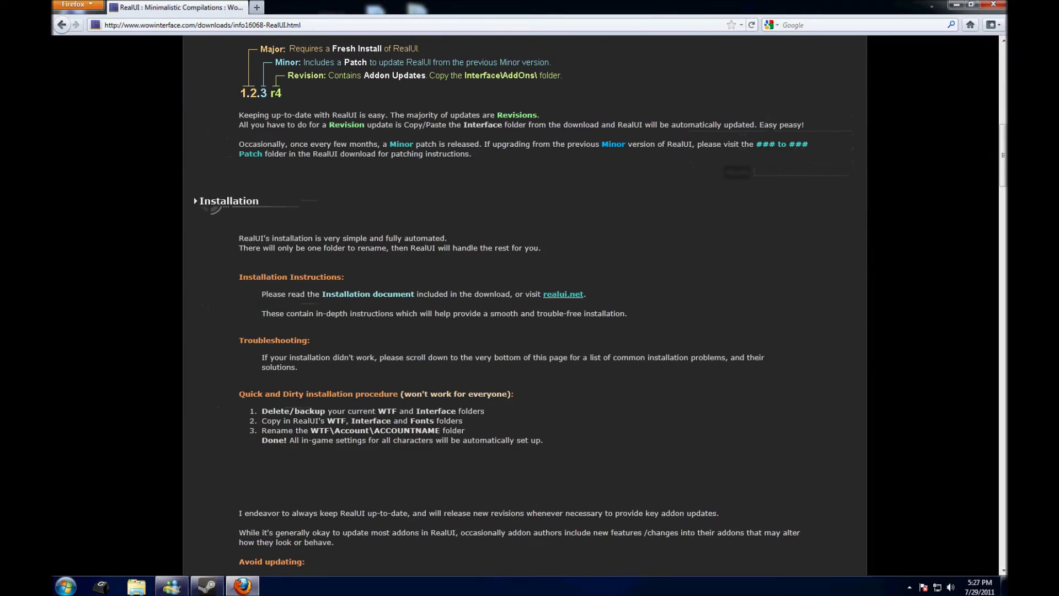
{"action": "scroll", "coordinate": [524, 304], "scroll_direction": "down", "scroll_amount": 4}
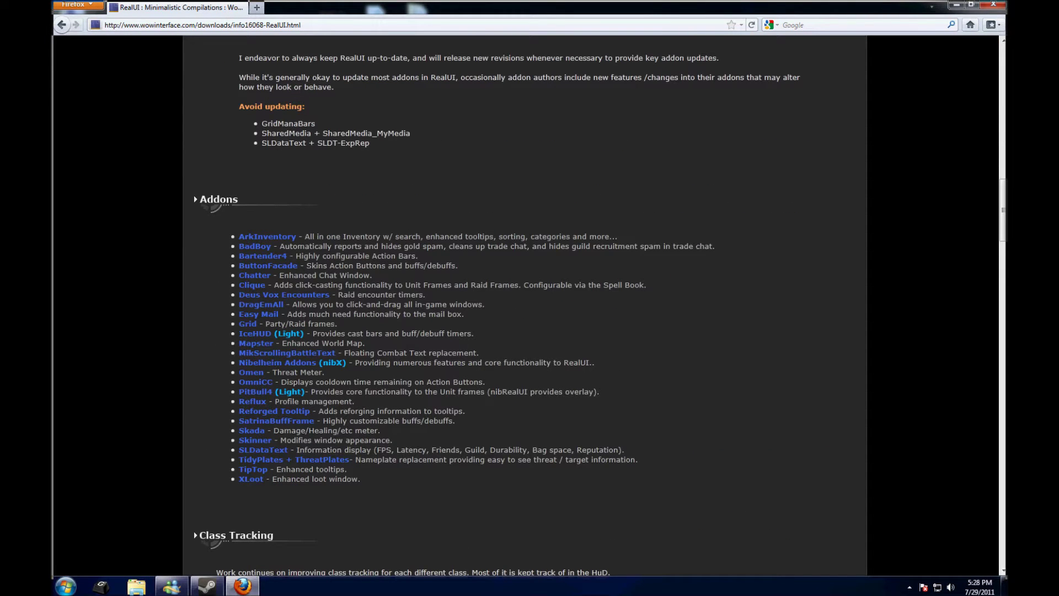
{"action": "scroll", "coordinate": [524, 304], "scroll_direction": "down", "scroll_amount": 5}
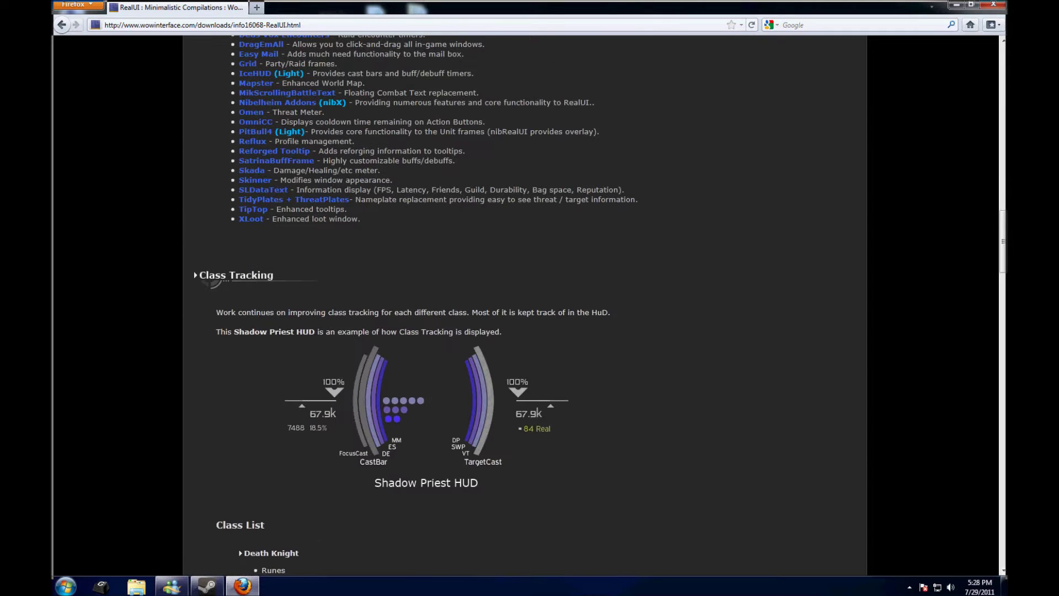
{"action": "scroll", "coordinate": [524, 304], "scroll_direction": "up", "scroll_amount": 7}
{"action": "scroll", "coordinate": [524, 303], "scroll_direction": "up", "scroll_amount": 18}
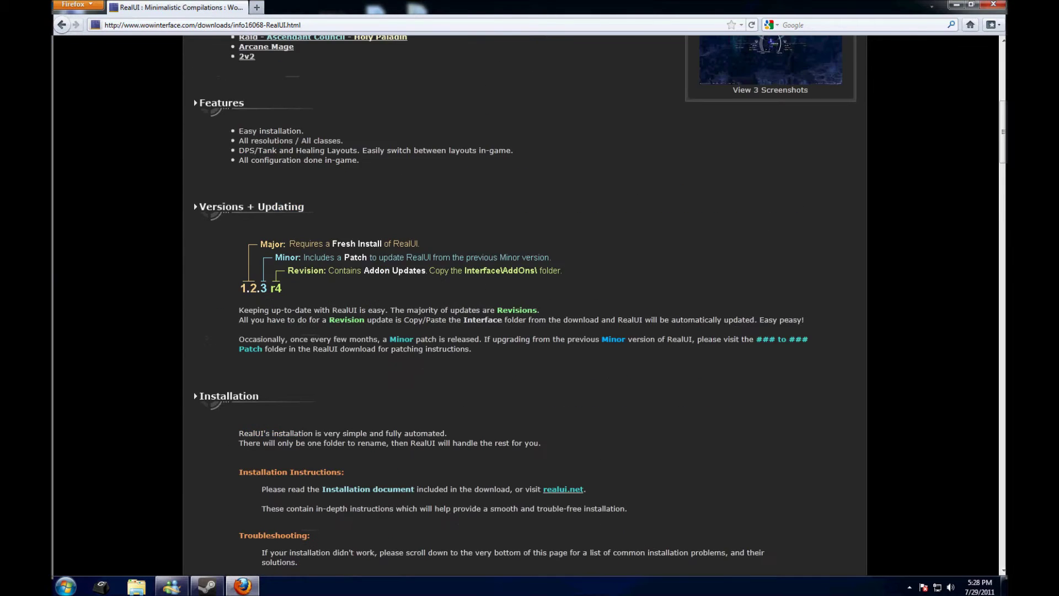
{"action": "scroll", "coordinate": [524, 304], "scroll_direction": "down", "scroll_amount": 10}
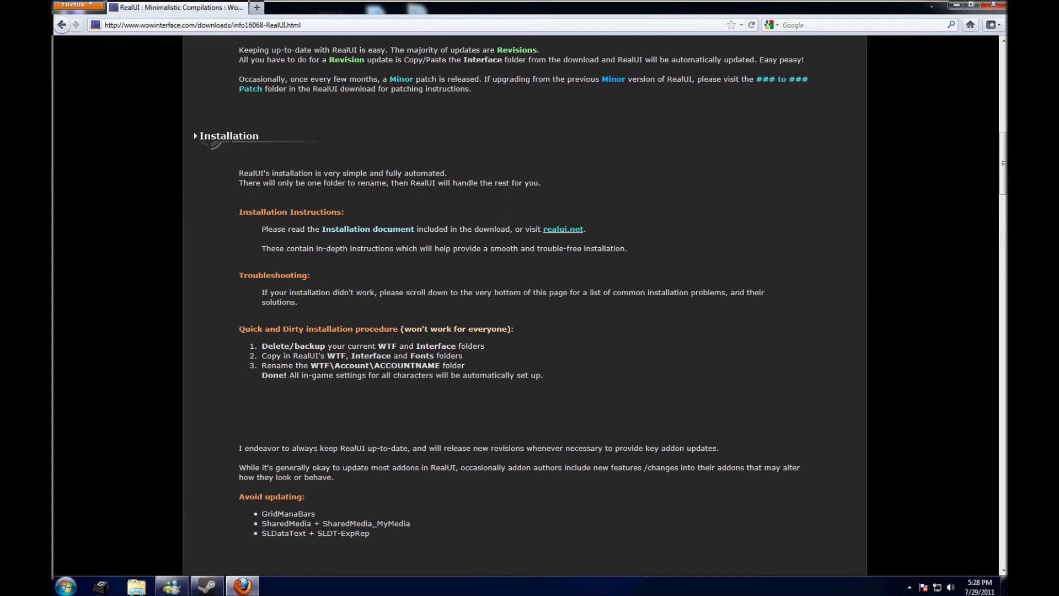
Create a new Desktop folder named 'backup interface'.
{"action": "left_click", "coordinate": [1005, 585]}
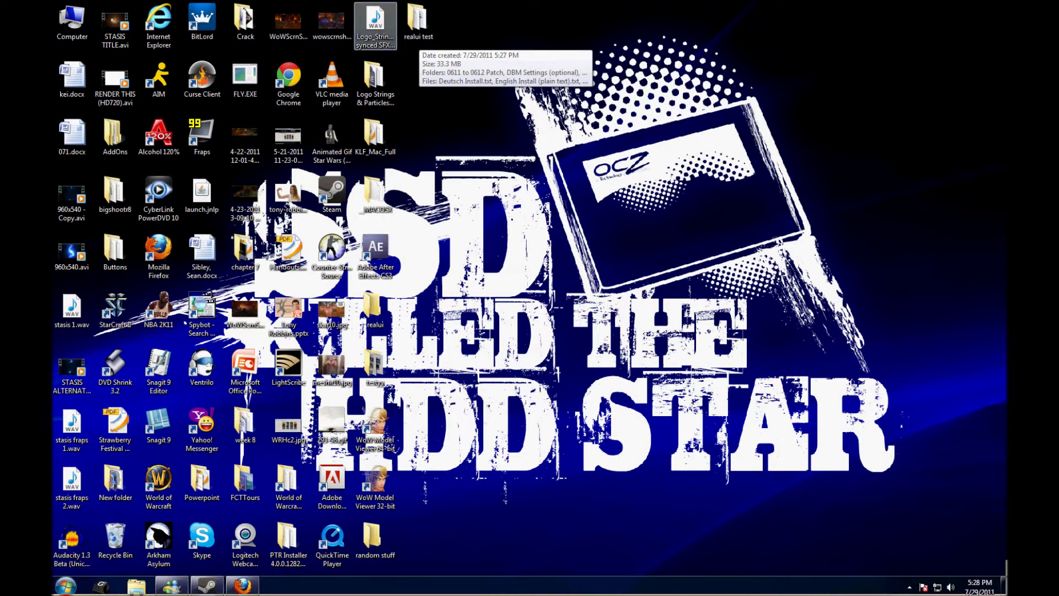
{"action": "right_click", "coordinate": [478, 63]}
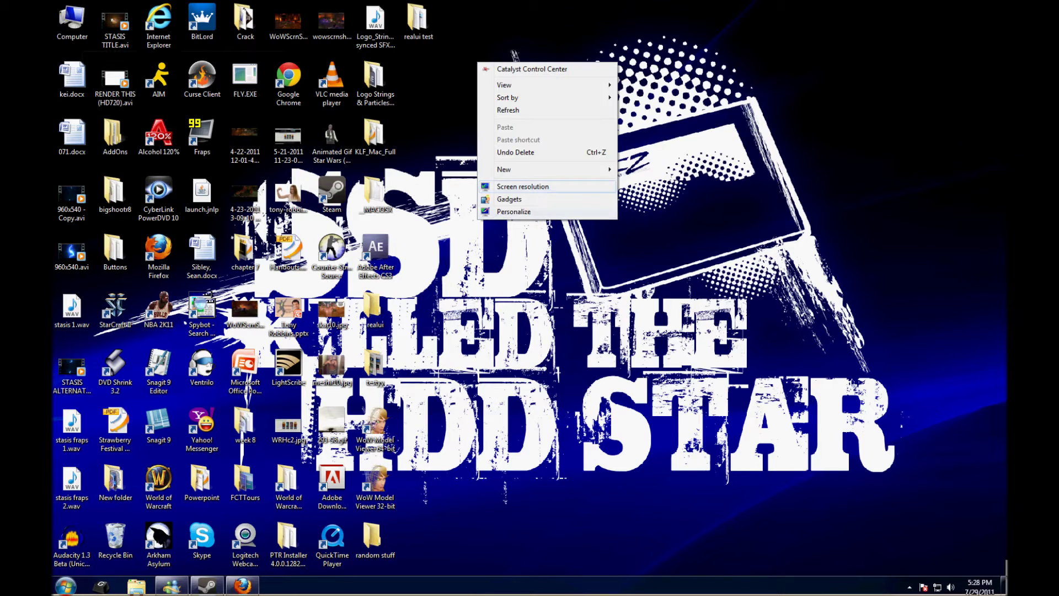
{"action": "mouse_move", "coordinate": [529, 169]}
{"action": "left_click", "coordinate": [644, 169]}
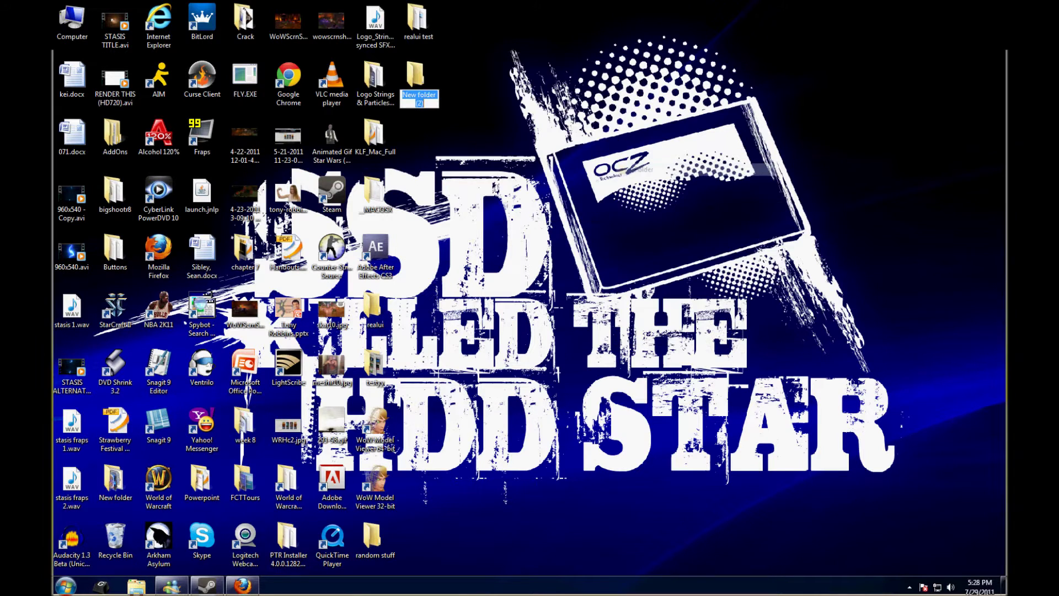
{"action": "type", "text": "b"}
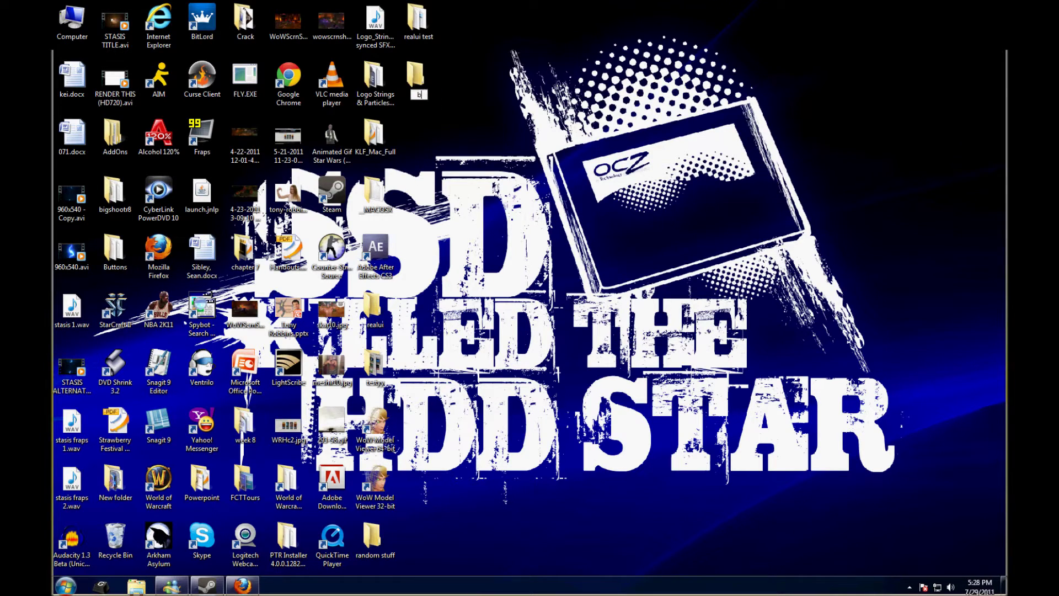
{"action": "type", "text": "ackup interface"}
{"action": "key", "text": "Return"}
Copy the Interface folder from C:\Program Files (x86)\World of Warcraft.
{"action": "double_click", "coordinate": [71, 19]}
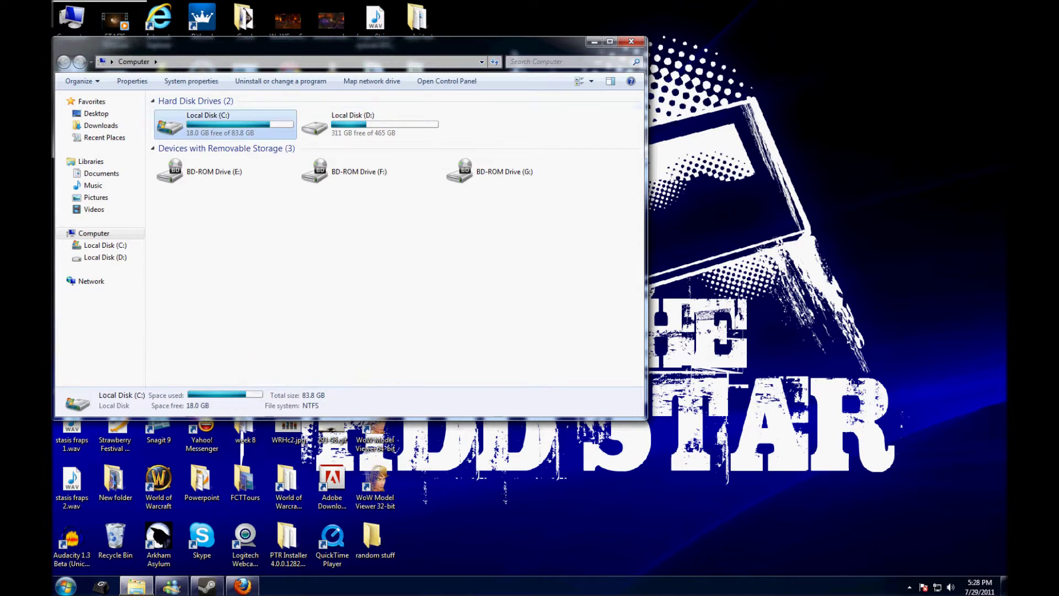
{"action": "double_click", "coordinate": [221, 124]}
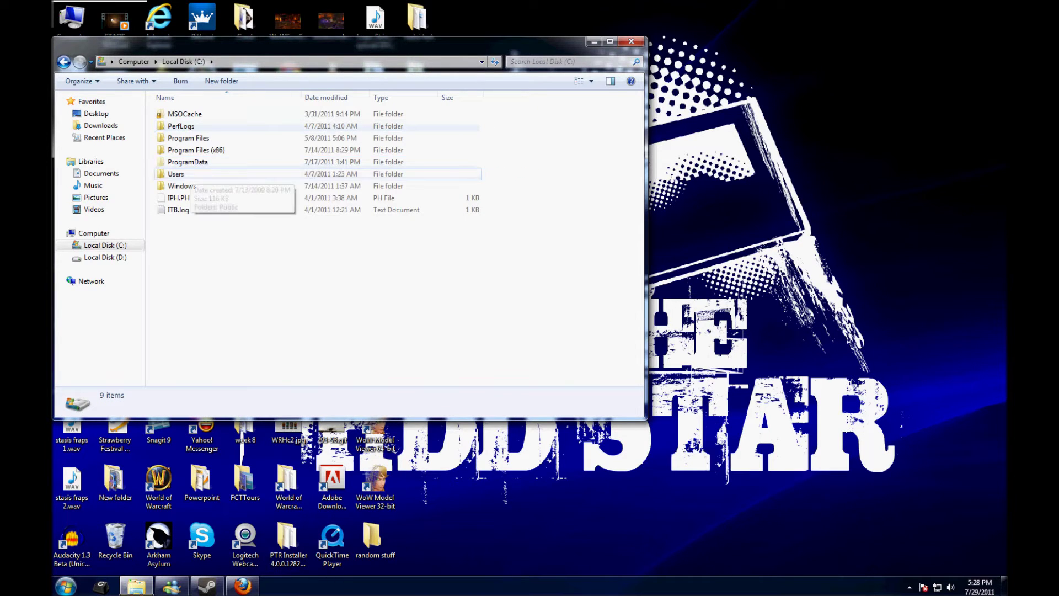
{"action": "double_click", "coordinate": [193, 149]}
{"action": "scroll", "coordinate": [276, 238], "scroll_direction": "down", "scroll_amount": 9}
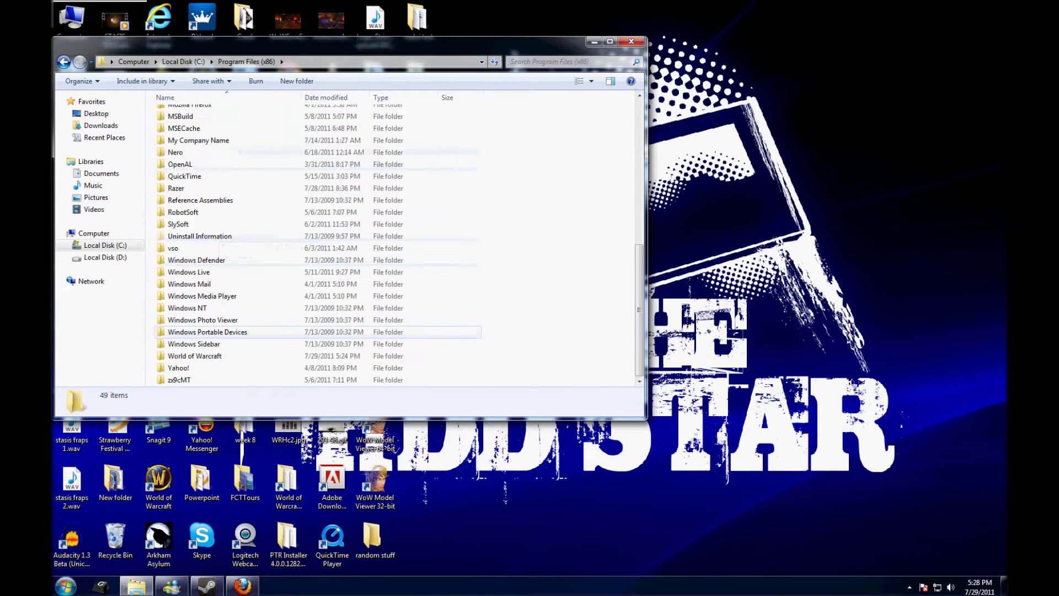
{"action": "left_click", "coordinate": [195, 355]}
{"action": "double_click", "coordinate": [195, 355]}
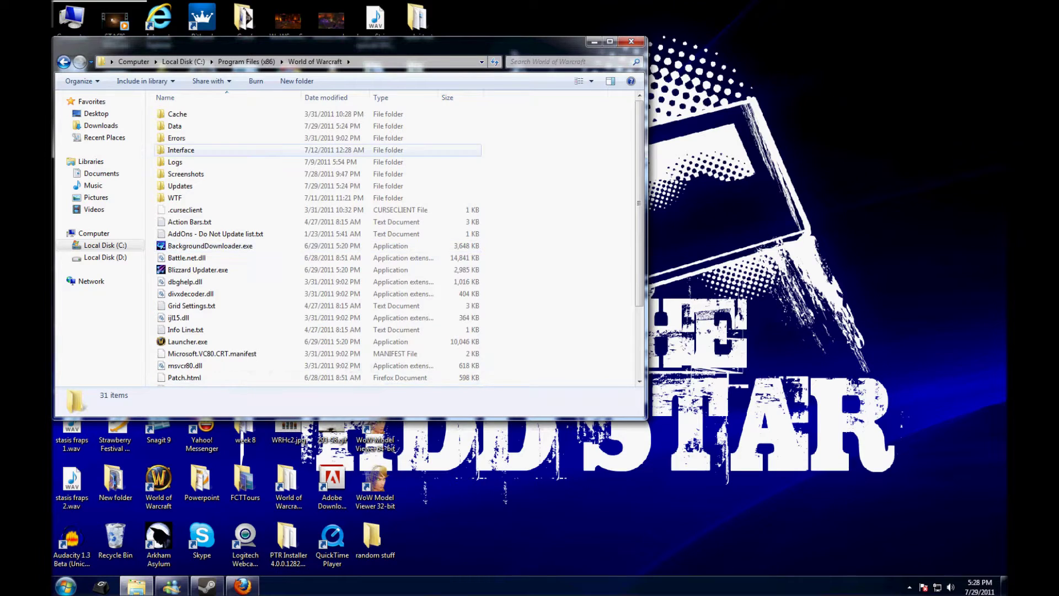
{"action": "left_click", "coordinate": [181, 150]}
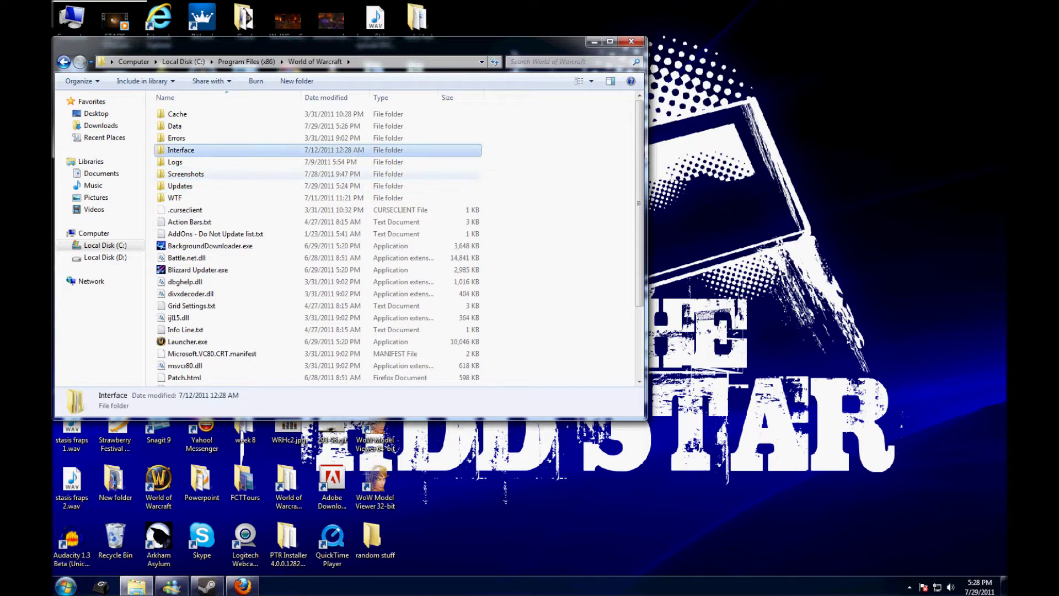
{"action": "right_click", "coordinate": [181, 150]}
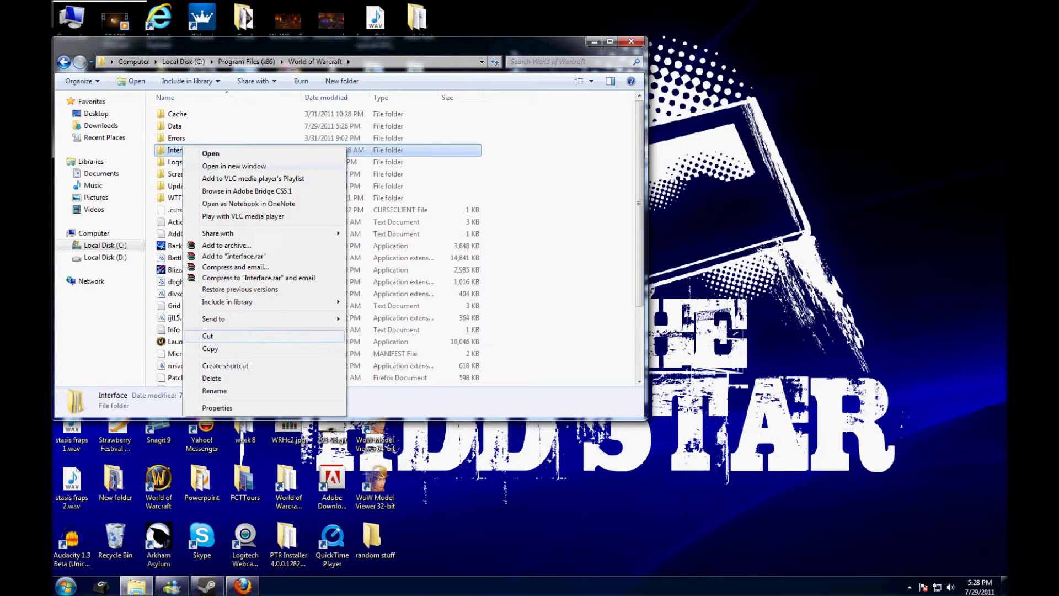
{"action": "left_click", "coordinate": [210, 349]}
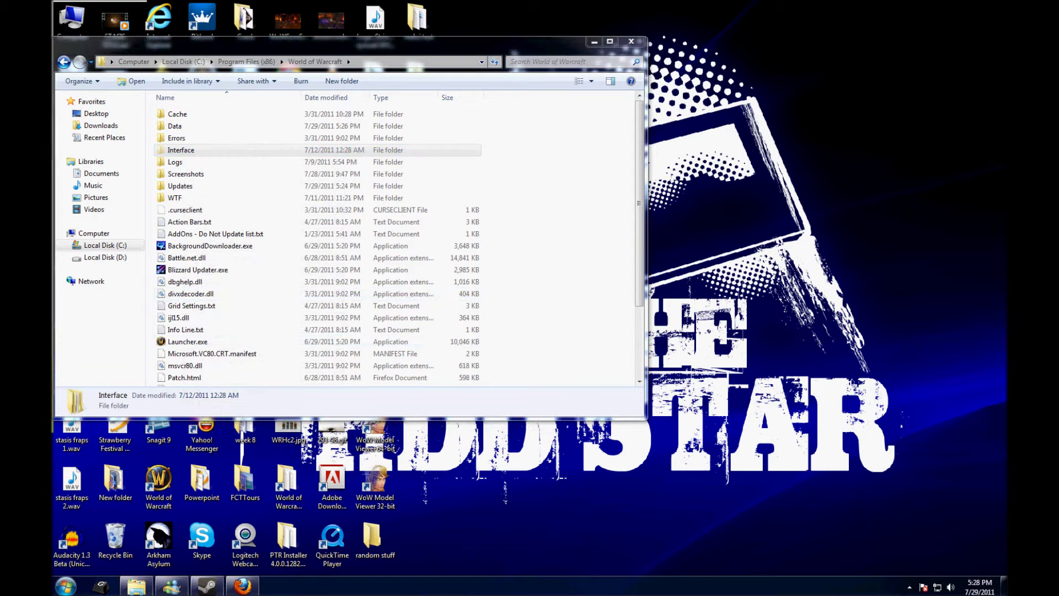
{"action": "key", "text": "super+d"}
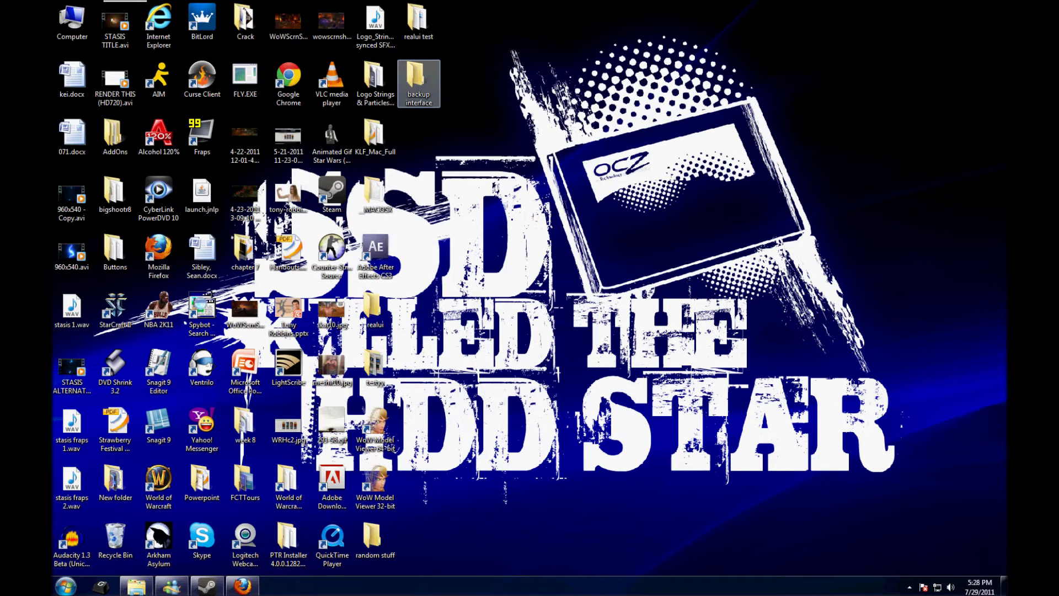
Put the game's Interface folder into the backup interface folder.
{"action": "key", "text": "Return"}
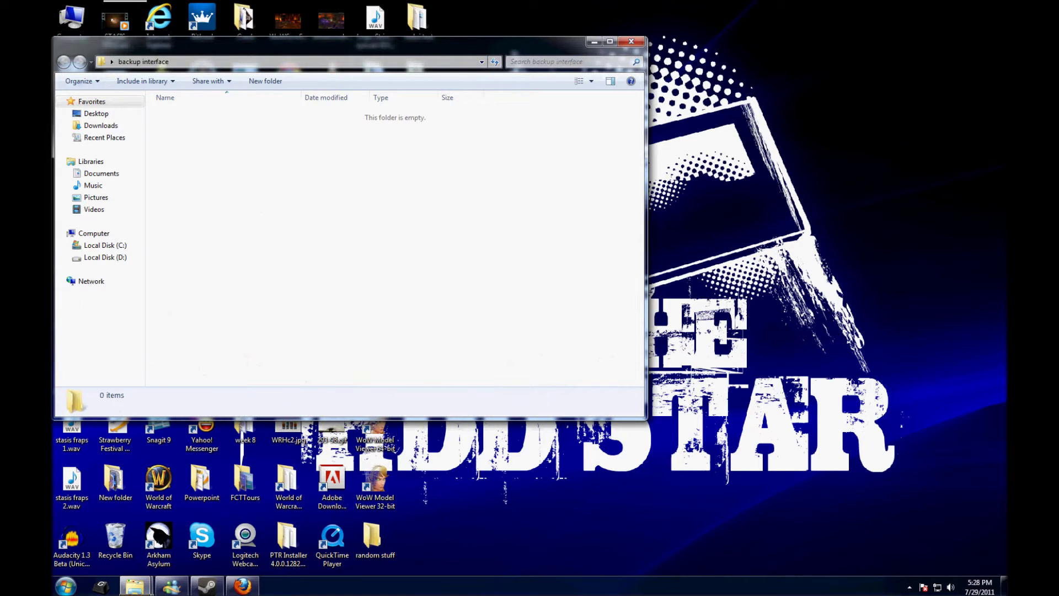
{"action": "right_click", "coordinate": [320, 167]}
{"action": "left_click", "coordinate": [342, 260]}
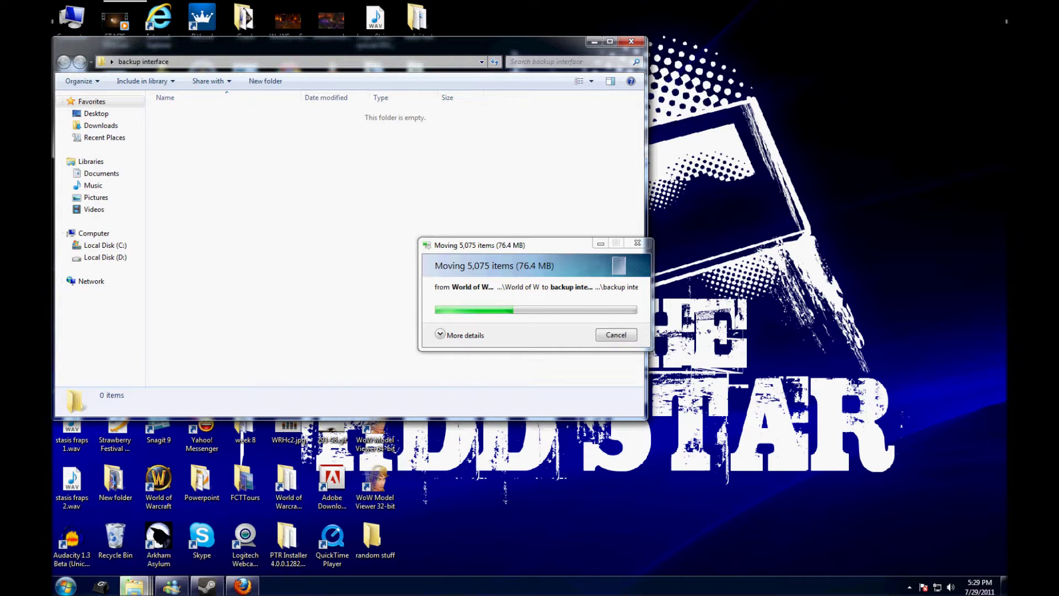
Copy the account folder from WTF\Account into backup interface, then close the window.
{"action": "left_click", "coordinate": [123, 516]}
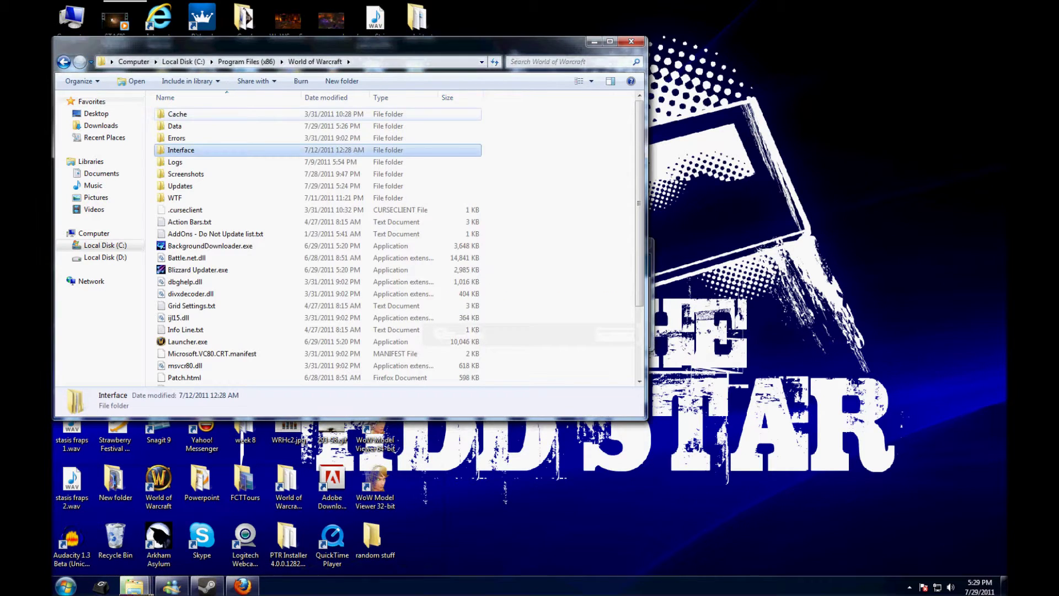
{"action": "double_click", "coordinate": [175, 198]}
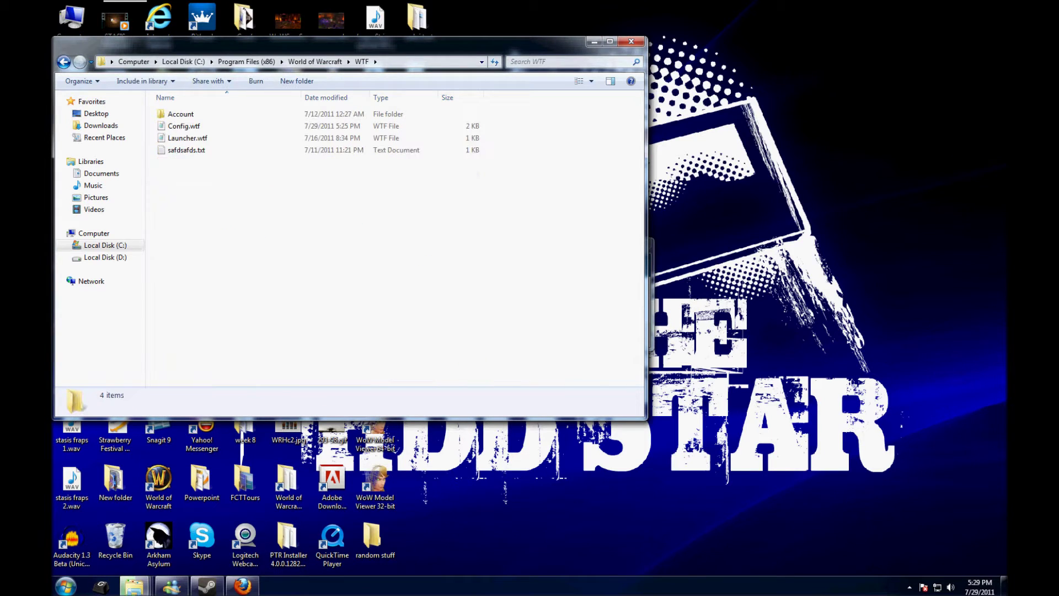
{"action": "double_click", "coordinate": [180, 113]}
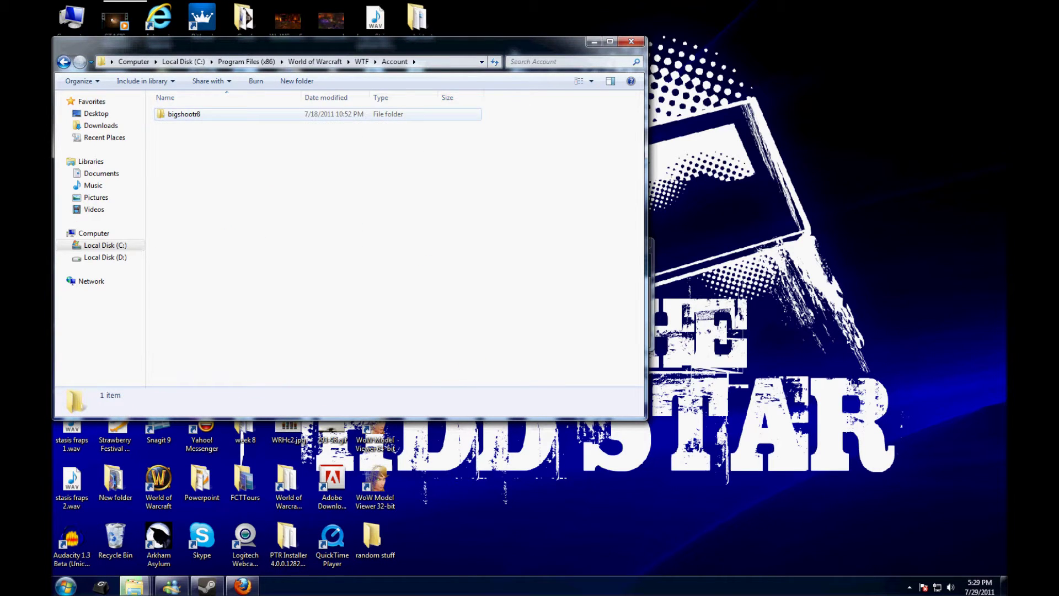
{"action": "right_click", "coordinate": [203, 114]}
{"action": "left_click", "coordinate": [231, 318]}
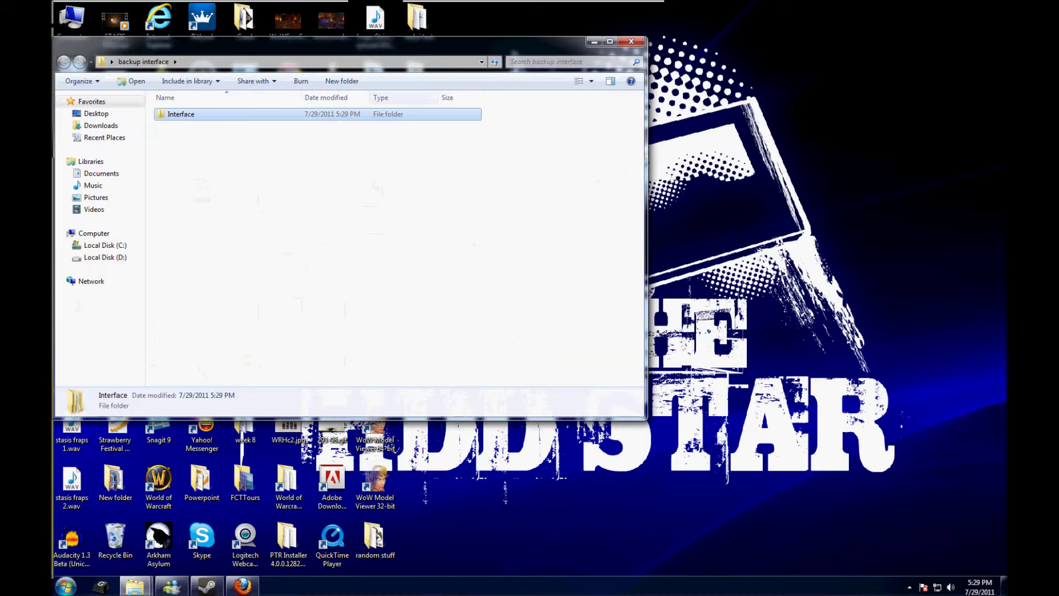
{"action": "right_click", "coordinate": [326, 201]}
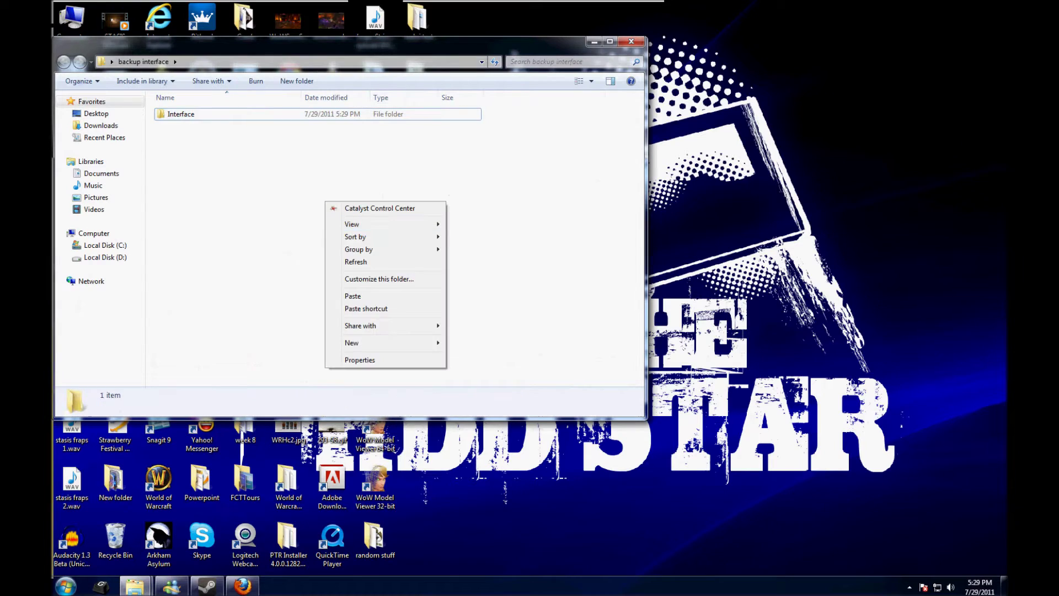
{"action": "left_click", "coordinate": [356, 295]}
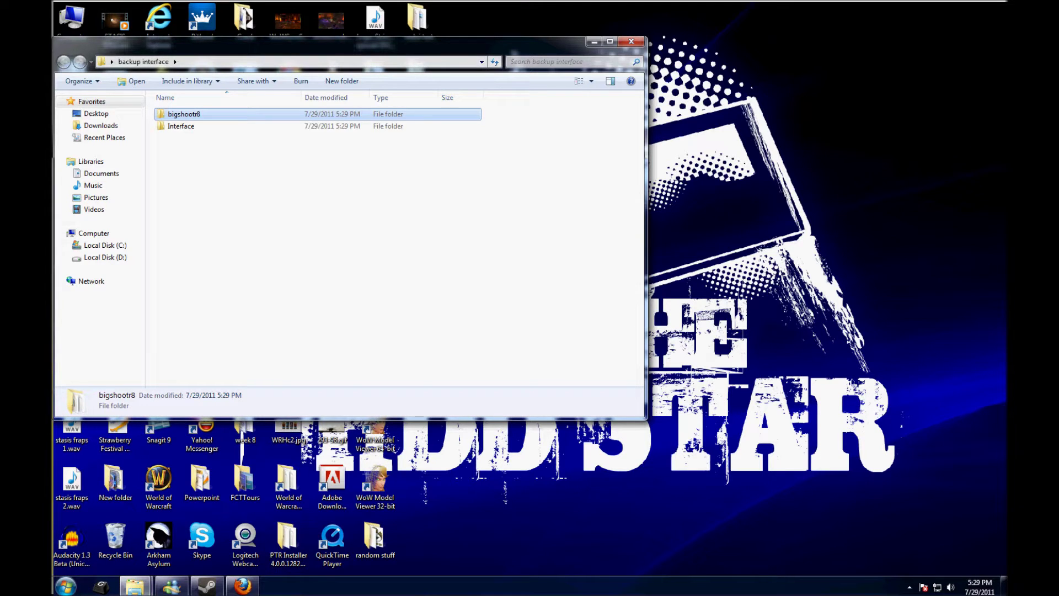
{"action": "left_click", "coordinate": [631, 42]}
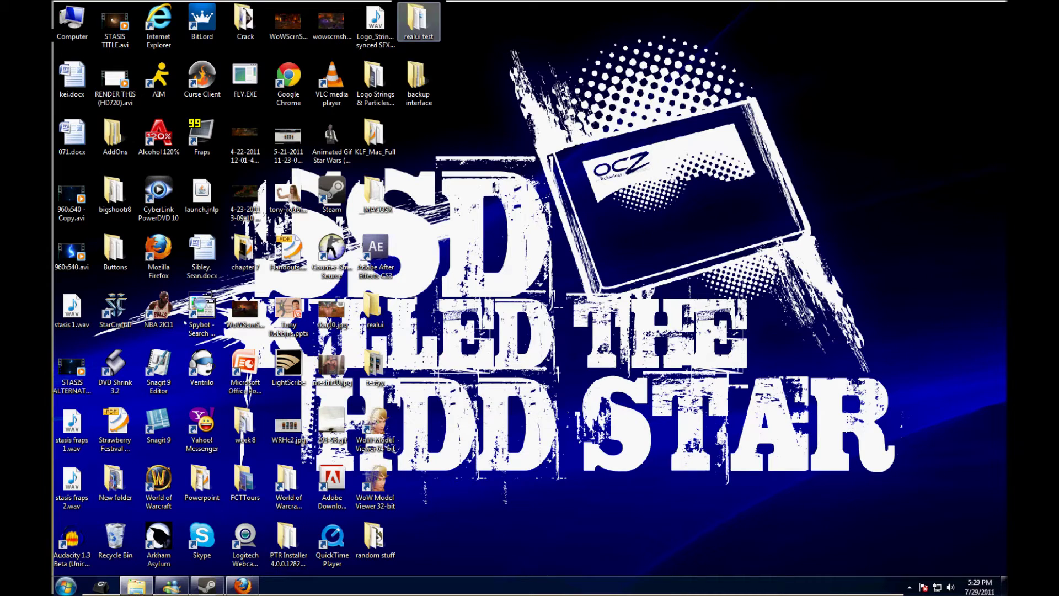
Open RealUI 0612 inside realui test and select its Fonts and Interface folders.
{"action": "double_click", "coordinate": [417, 21]}
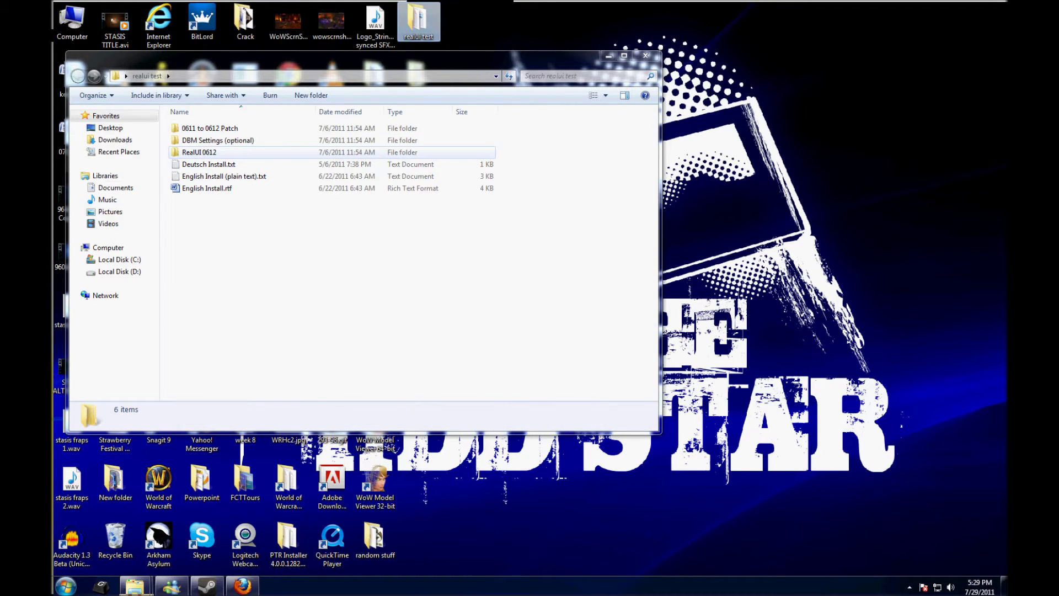
{"action": "left_click", "coordinate": [199, 153]}
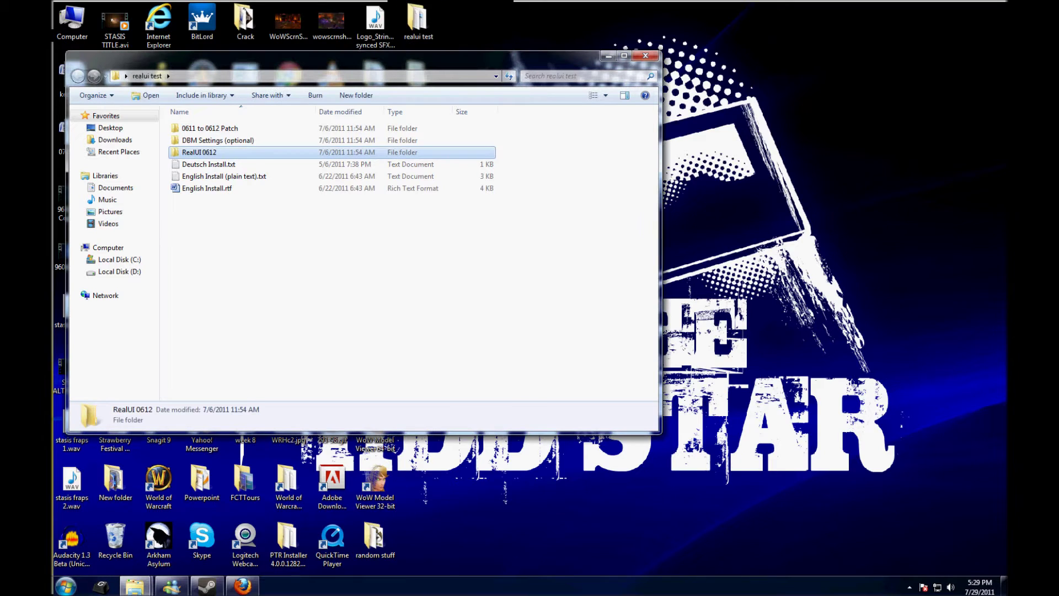
{"action": "double_click", "coordinate": [199, 152]}
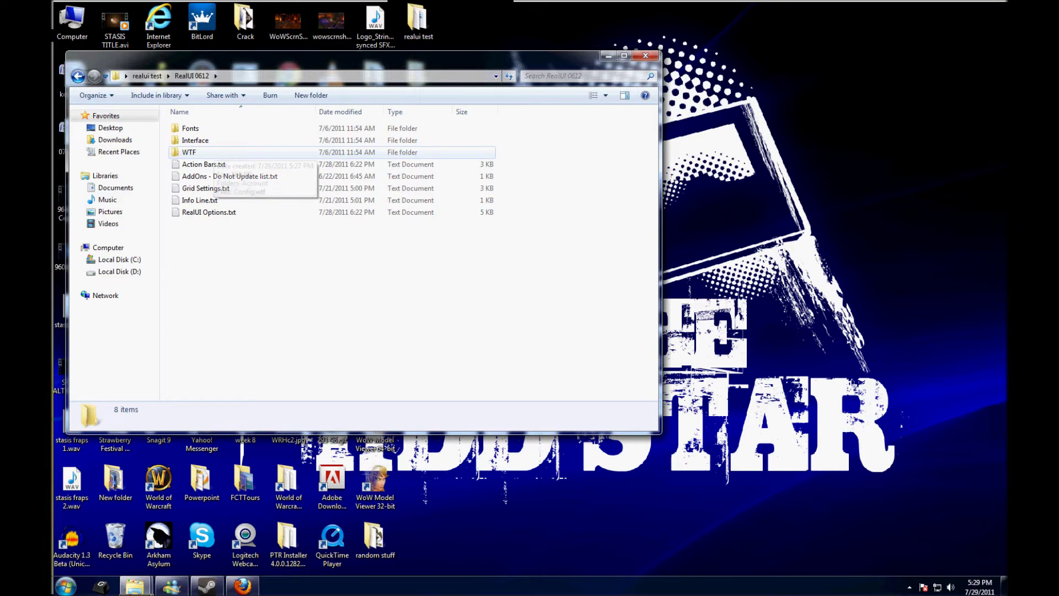
{"action": "left_click_drag", "start_coordinate": [524, 122], "coordinate": [221, 145]}
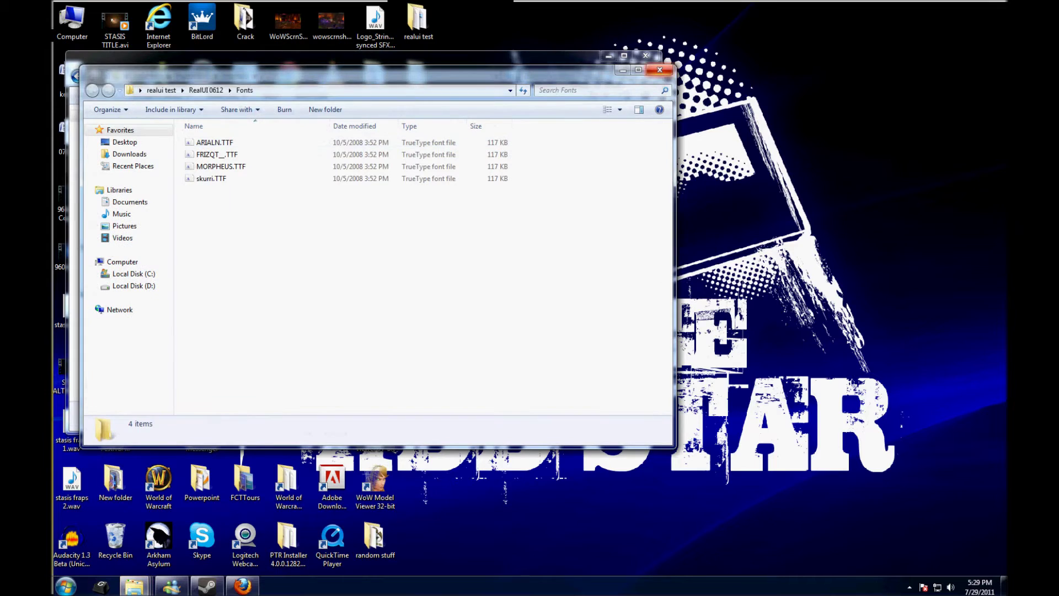
Copy RealUI 0612's Interface folder.
{"action": "key", "text": "BackSpace"}
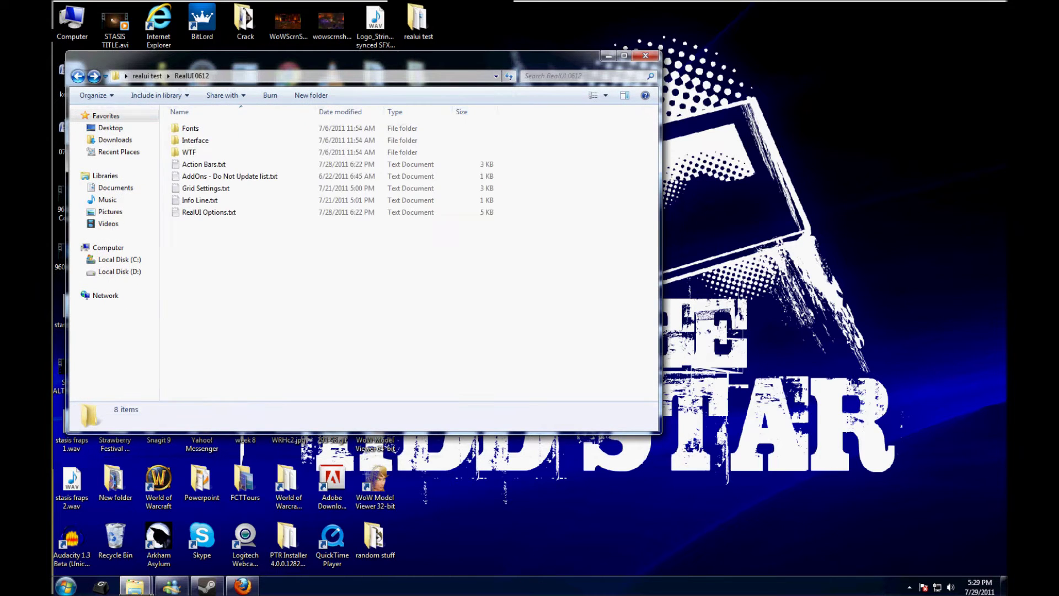
{"action": "right_click", "coordinate": [196, 140]}
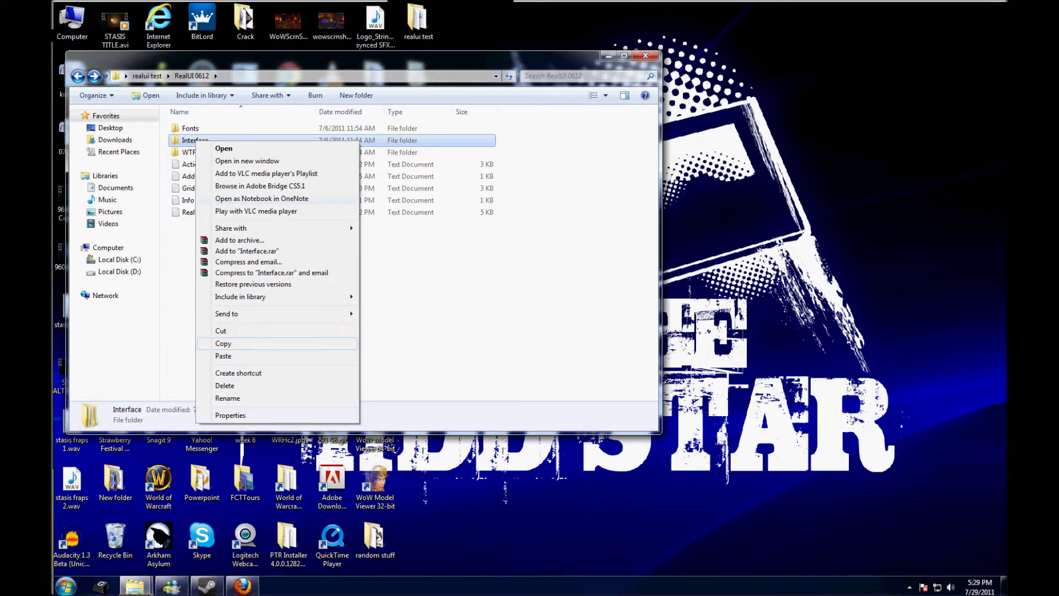
{"action": "left_click", "coordinate": [221, 344]}
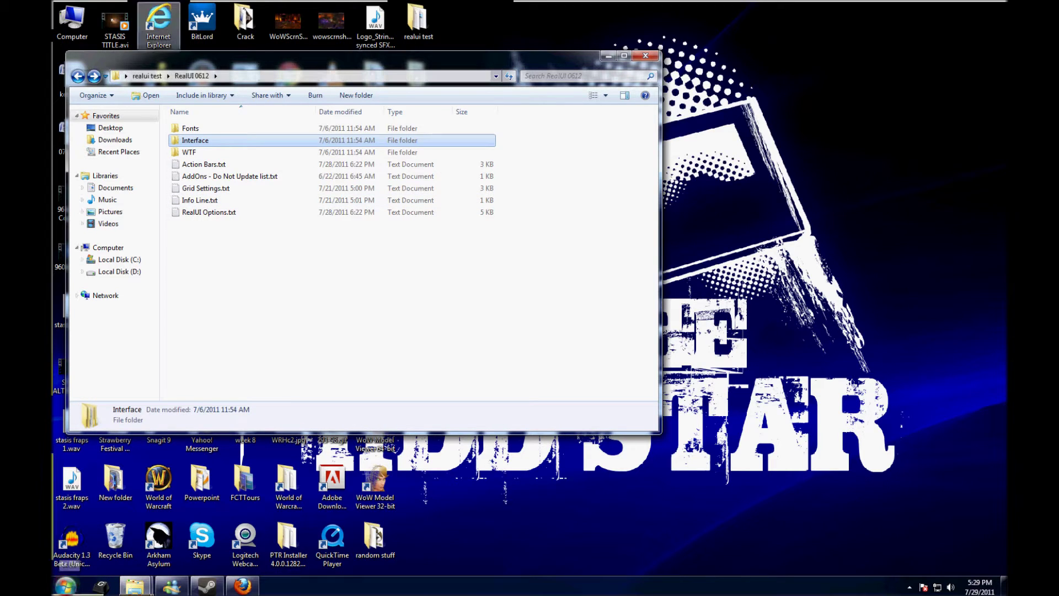
Paste the RealUI Interface folder into C:\Program Files (x86)\World of Warcraft.
{"action": "double_click", "coordinate": [71, 22]}
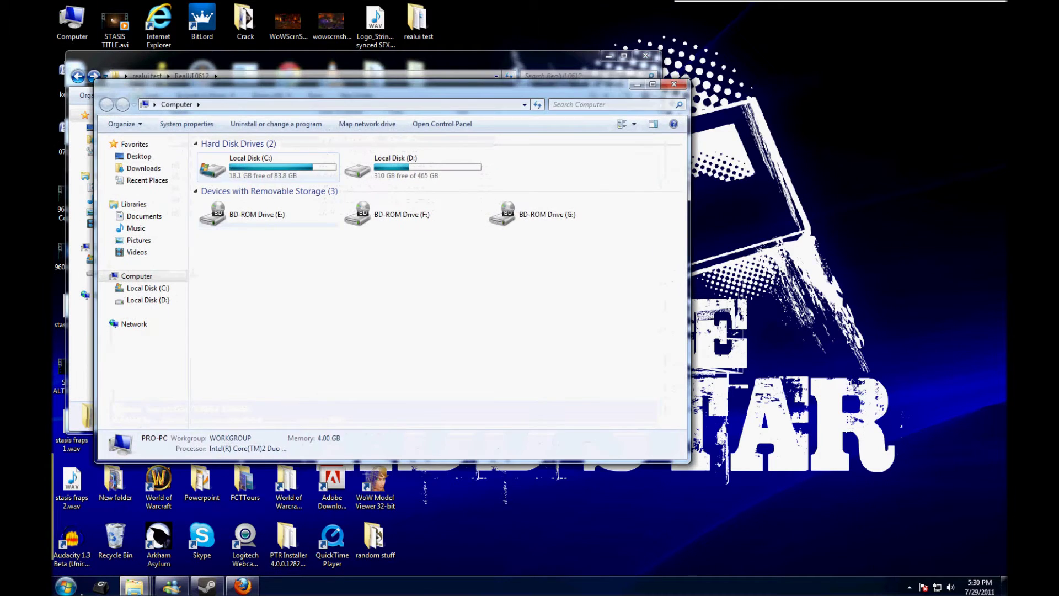
{"action": "double_click", "coordinate": [248, 166]}
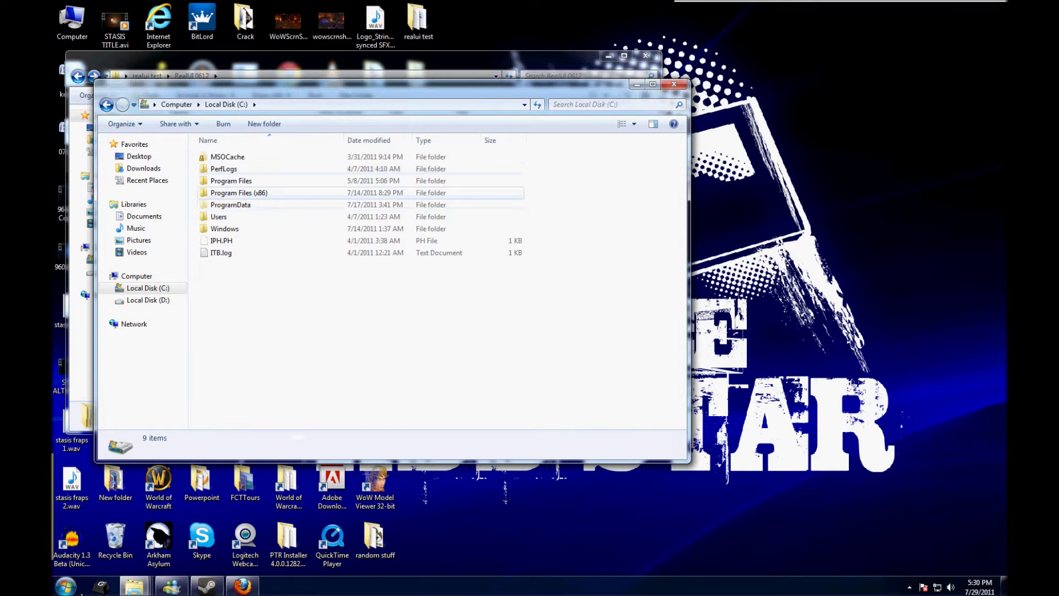
{"action": "left_click", "coordinate": [239, 192]}
{"action": "double_click", "coordinate": [239, 192]}
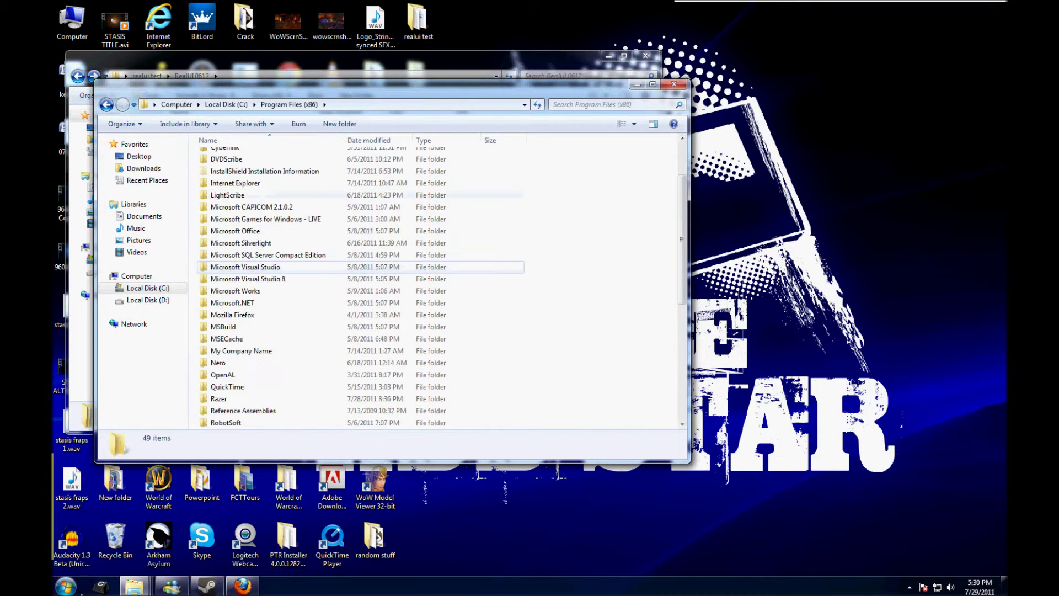
{"action": "scroll", "coordinate": [265, 293], "scroll_direction": "down", "scroll_amount": 9}
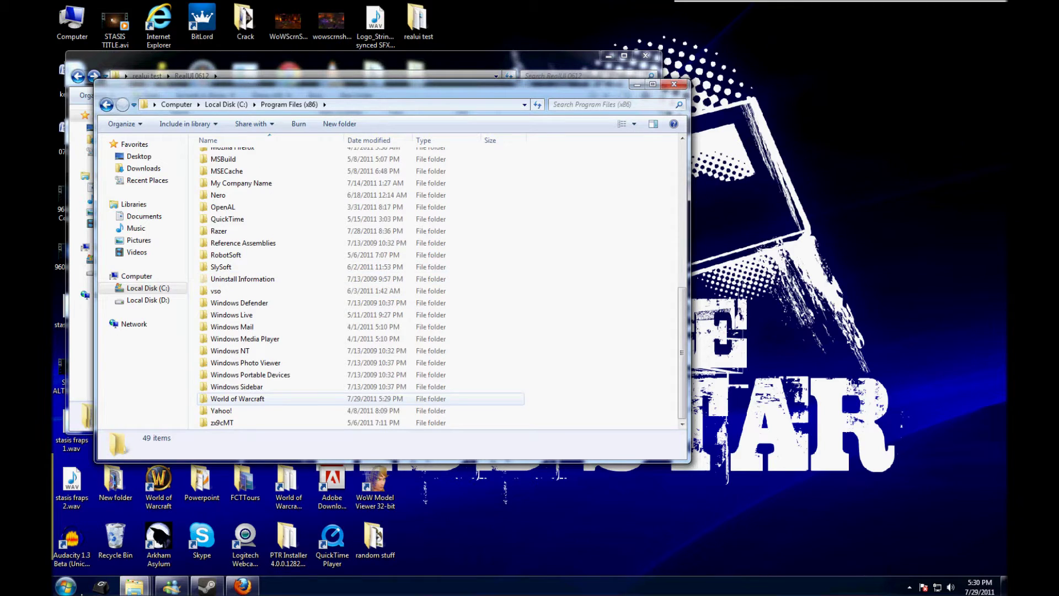
{"action": "double_click", "coordinate": [237, 398]}
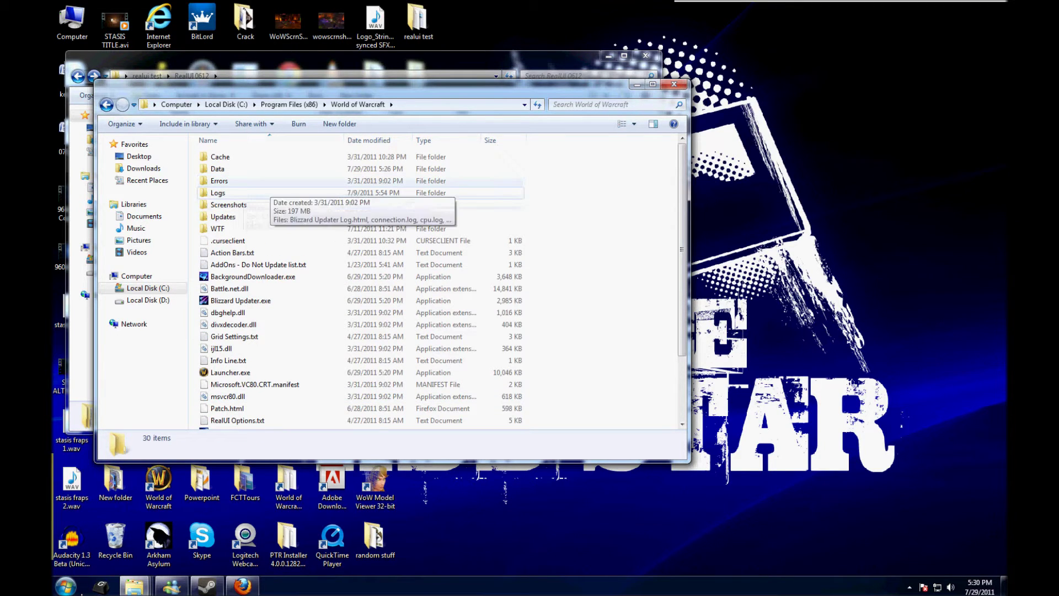
{"action": "right_click", "coordinate": [611, 188]}
{"action": "left_click", "coordinate": [638, 282]}
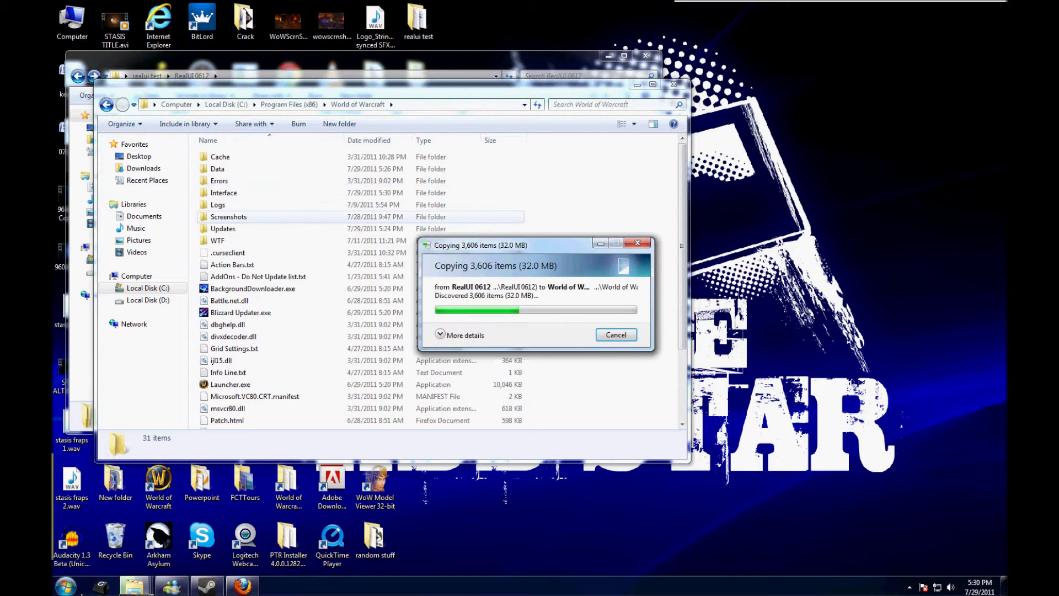
{"action": "key", "text": "alt+Tab"}
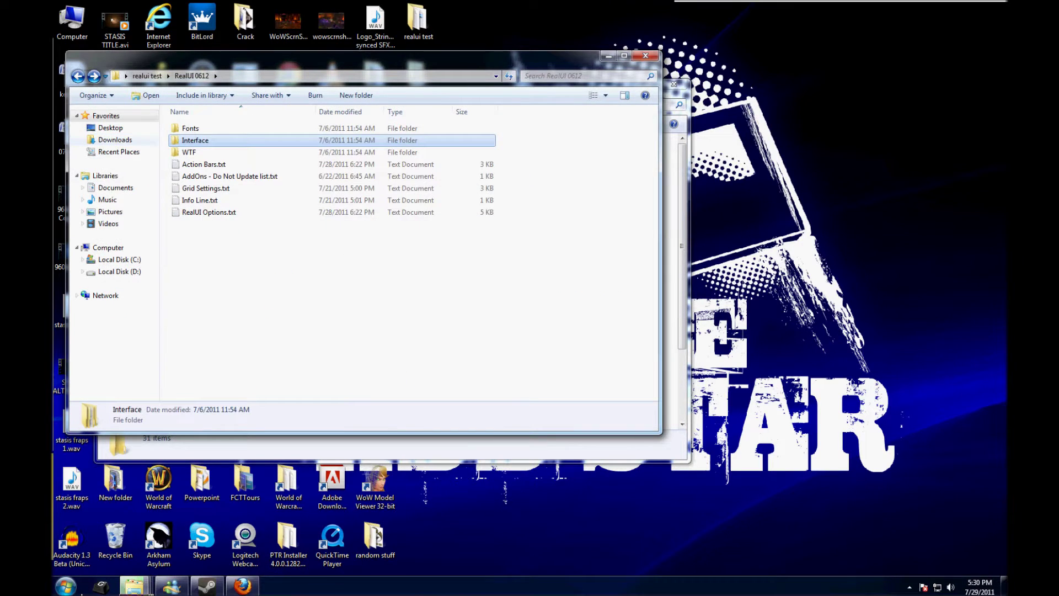
Browse RealUI's WTF and Account folders, then copy the WTF folder.
{"action": "key", "text": "Down"}
{"action": "key", "text": "Return"}
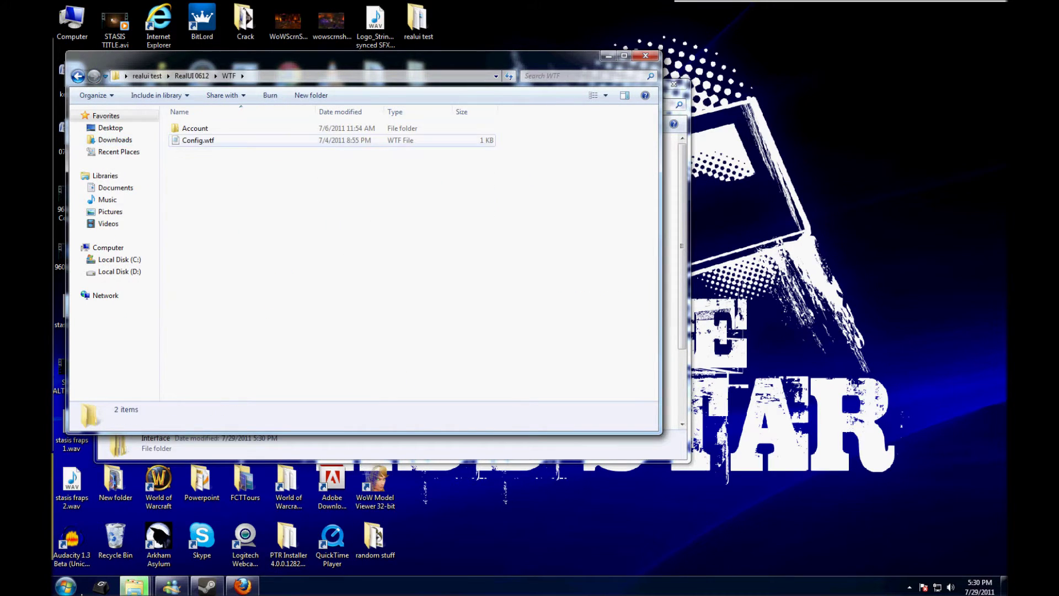
{"action": "key", "text": "Up"}
{"action": "key", "text": "Return"}
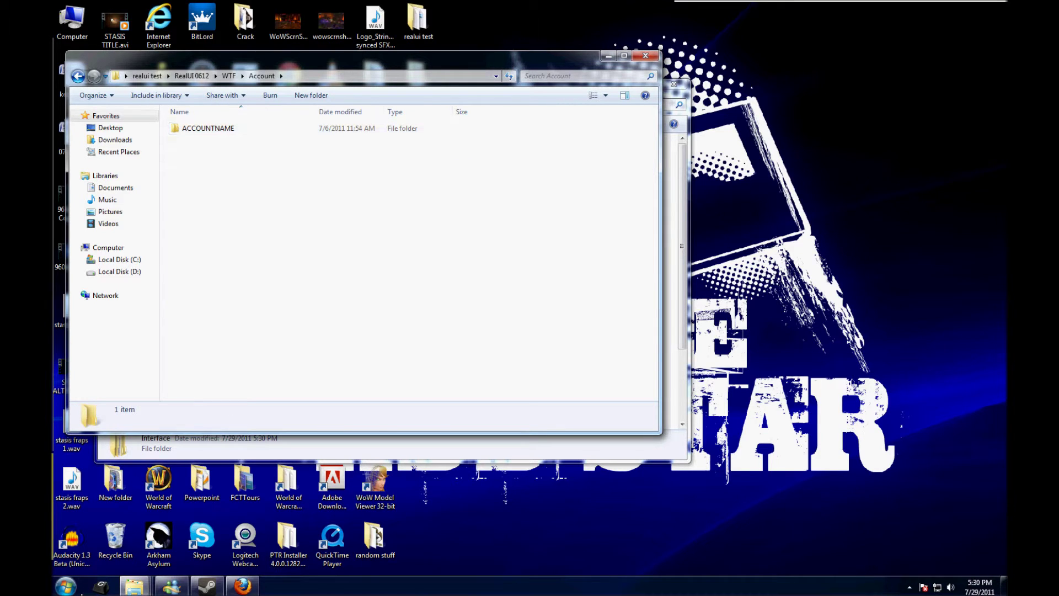
{"action": "key", "text": "BackSpace"}
{"action": "key", "text": "BackSpace"}
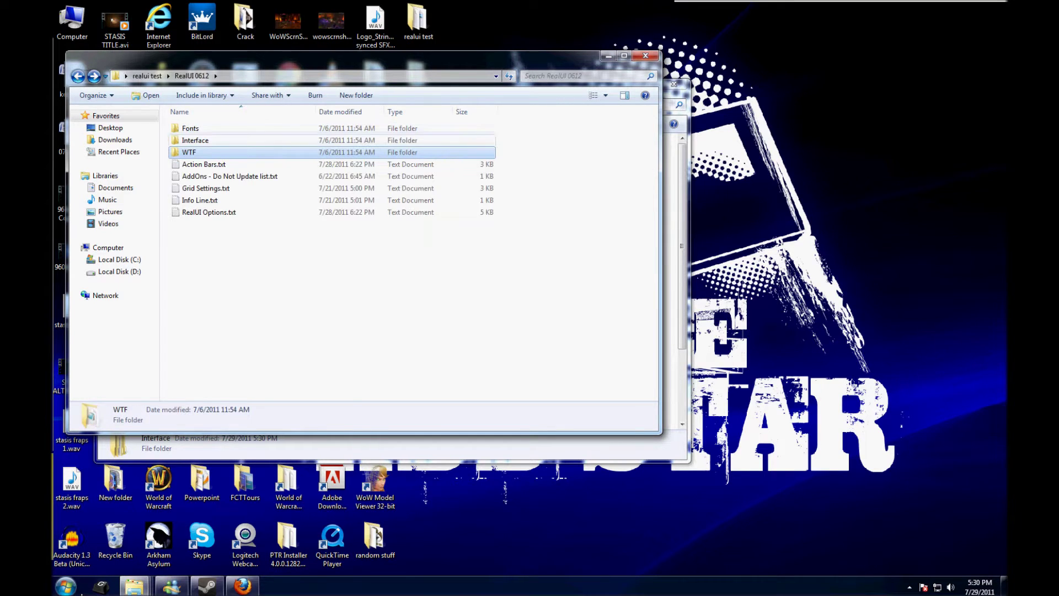
{"action": "key", "text": "shift+F10"}
{"action": "key", "text": "c"}
{"action": "key", "text": "c"}
{"action": "key", "text": "Return"}
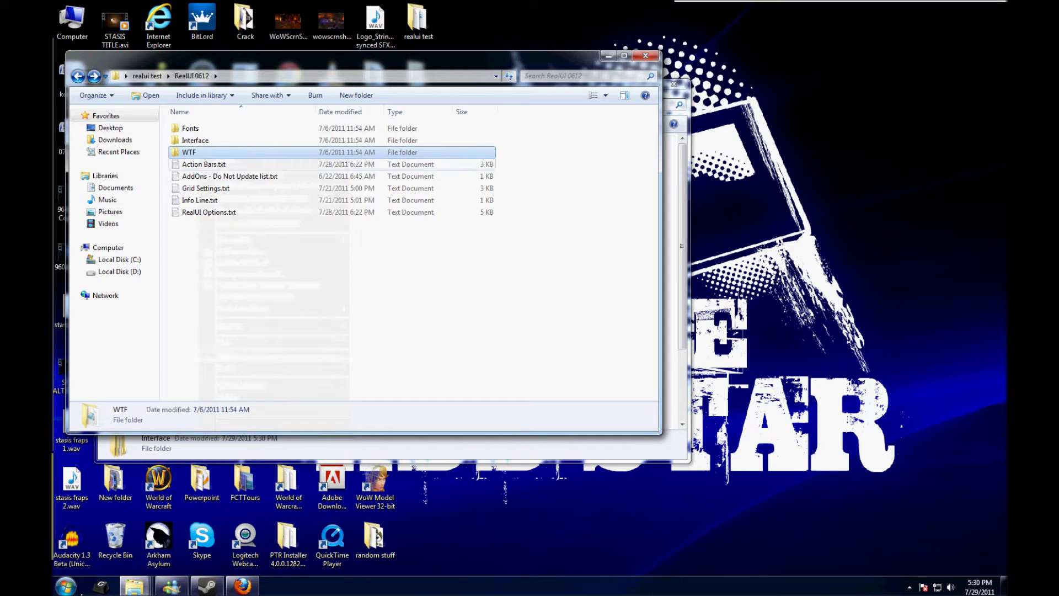
Copy the Account folder and Config.wtf from inside RealUI's WTF folder.
{"action": "key", "text": "Return"}
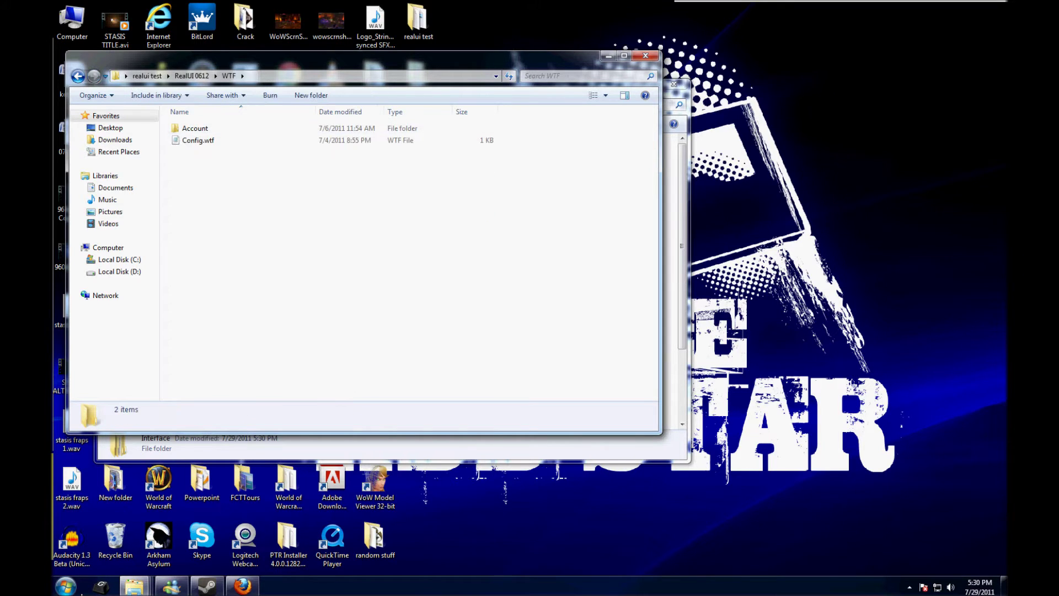
{"action": "key", "text": "ctrl+a"}
{"action": "key", "text": "shift+F10"}
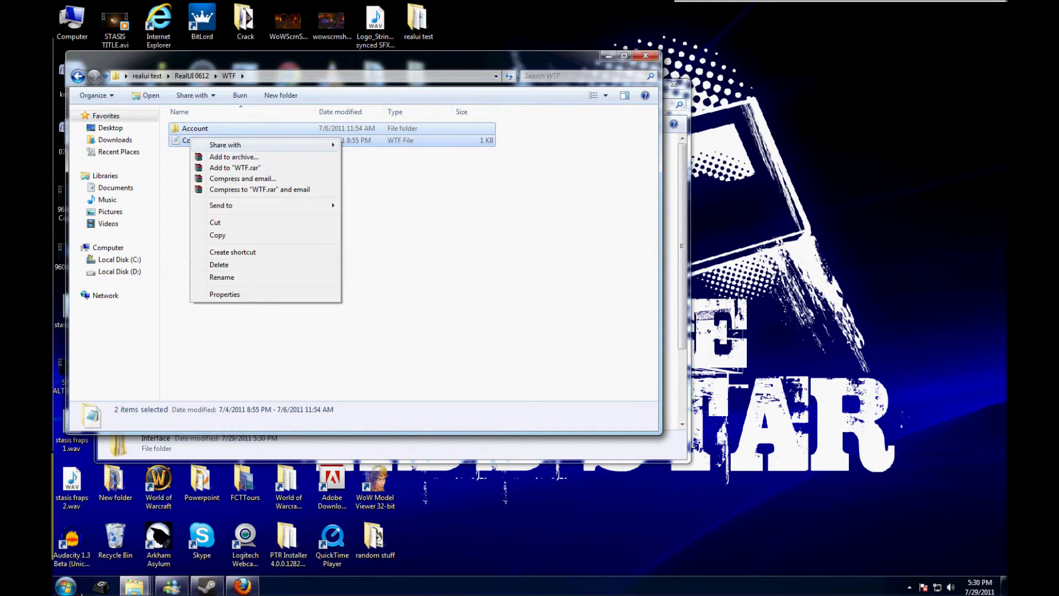
{"action": "key", "text": "d"}
{"action": "key", "text": "Escape"}
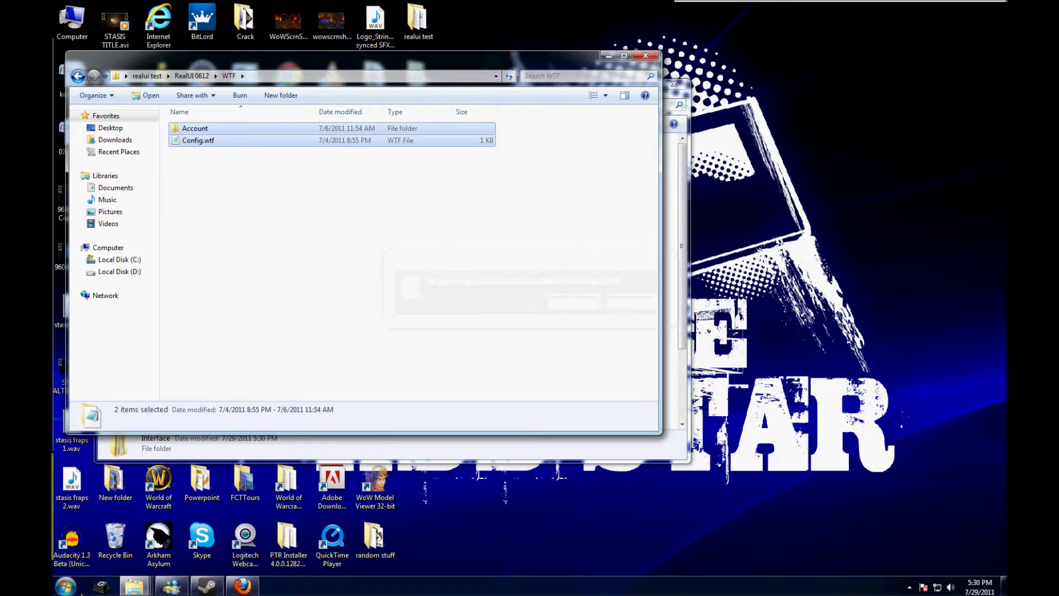
{"action": "key", "text": "shift+F10"}
{"action": "key", "text": "c"}
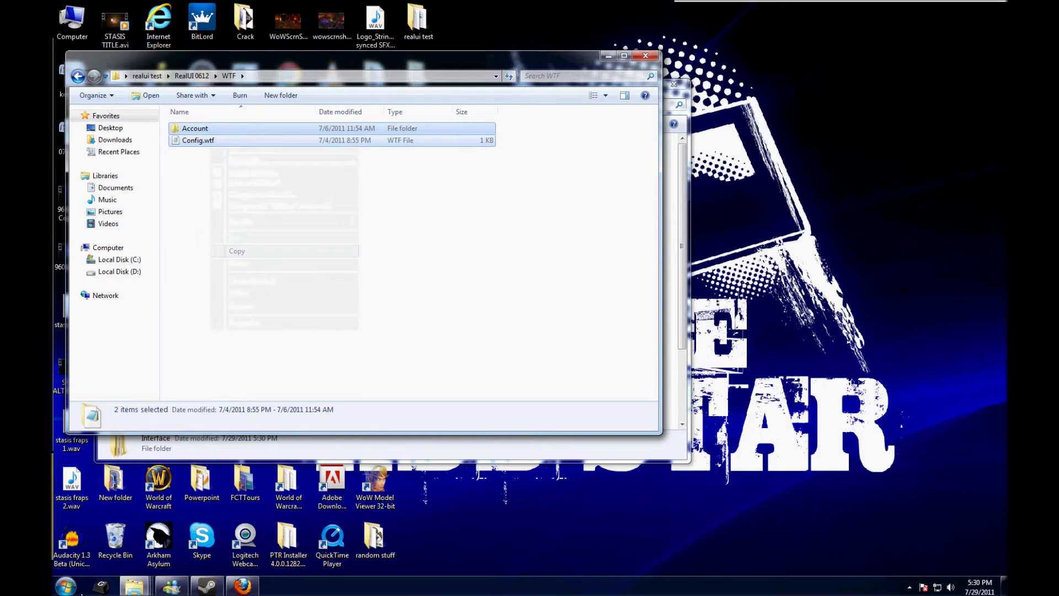
{"action": "key", "text": "alt+Tab"}
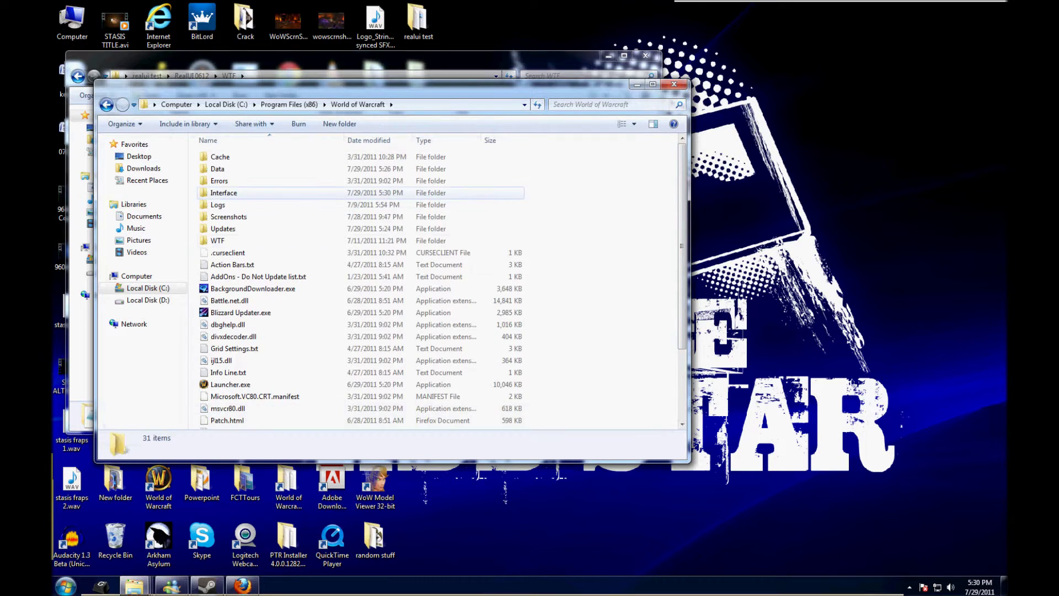
Paste them into the game's WTF folder, merging Account and replacing Config.wtf.
{"action": "double_click", "coordinate": [217, 241]}
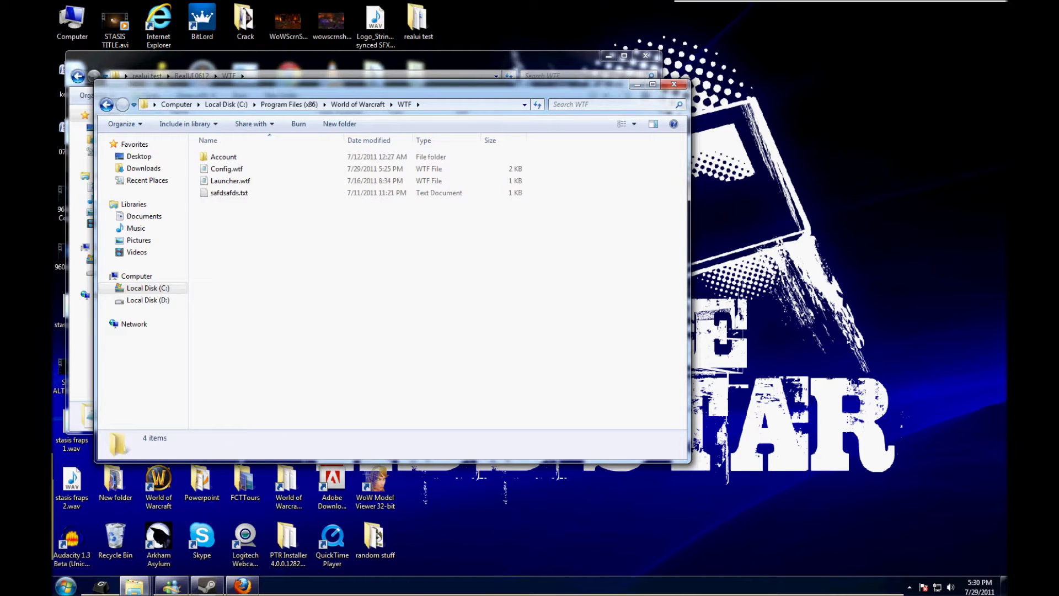
{"action": "key", "text": "ctrl+v"}
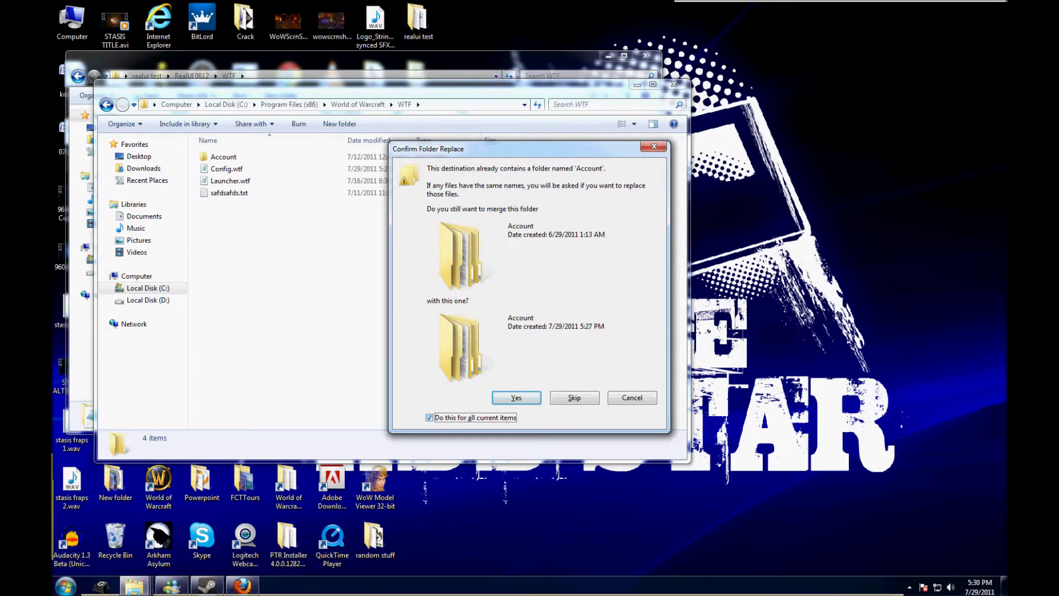
{"action": "key", "text": "Return"}
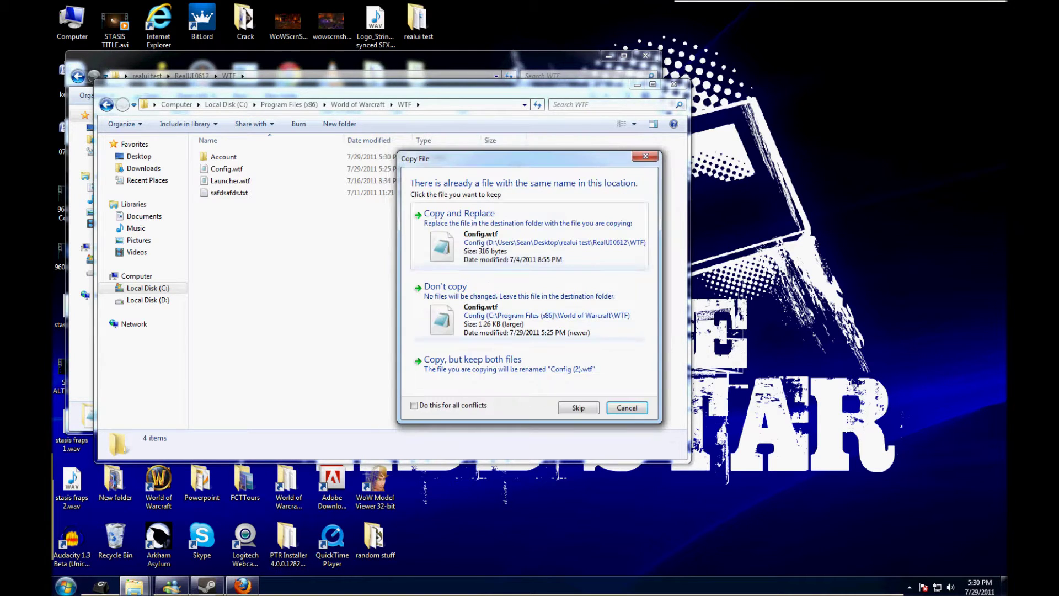
{"action": "left_click", "coordinate": [459, 214]}
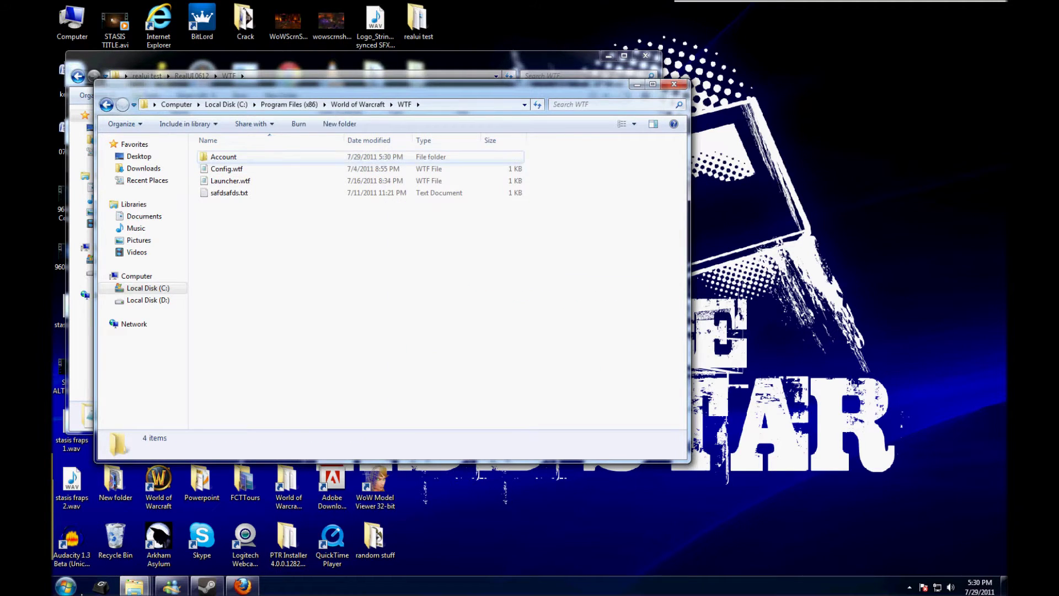
Check the ACCOUNTNAME and existing account folders in Account, then close both Explorer windows.
{"action": "key", "text": "Return"}
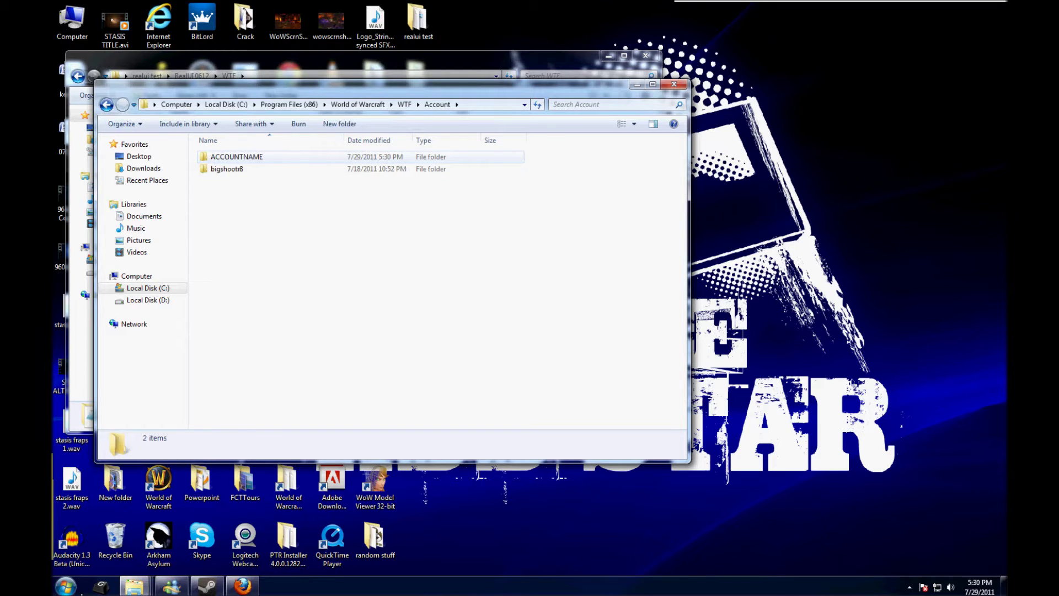
{"action": "left_click", "coordinate": [237, 157]}
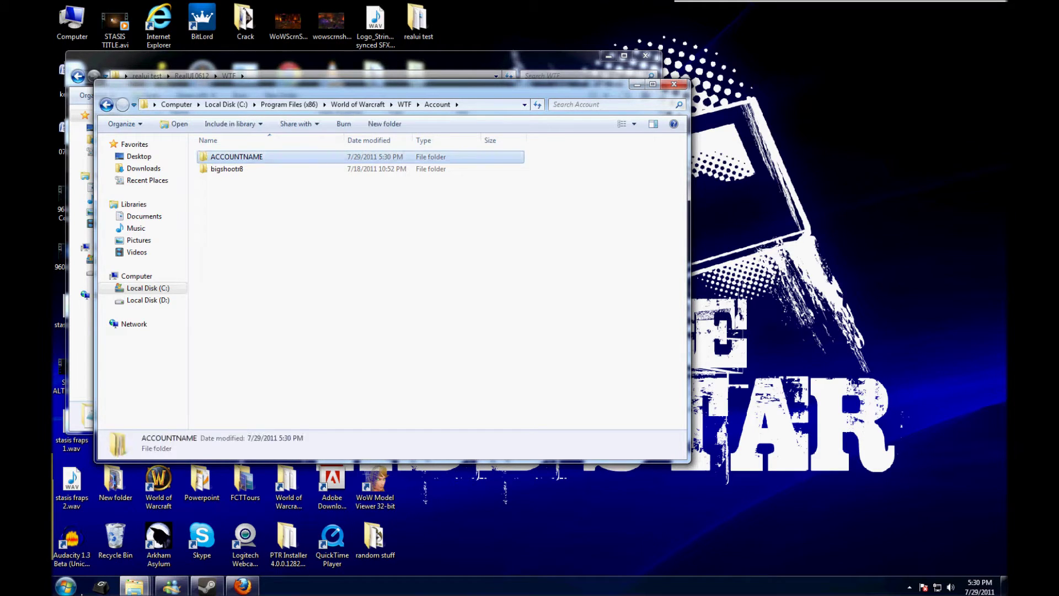
{"action": "left_click", "coordinate": [227, 169]}
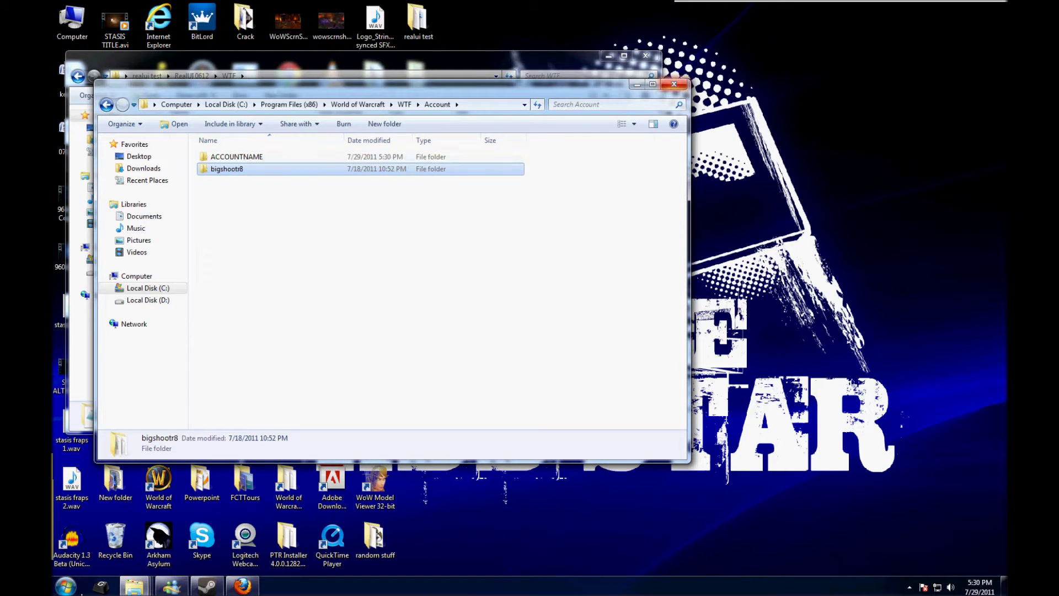
{"action": "left_click", "coordinate": [674, 84]}
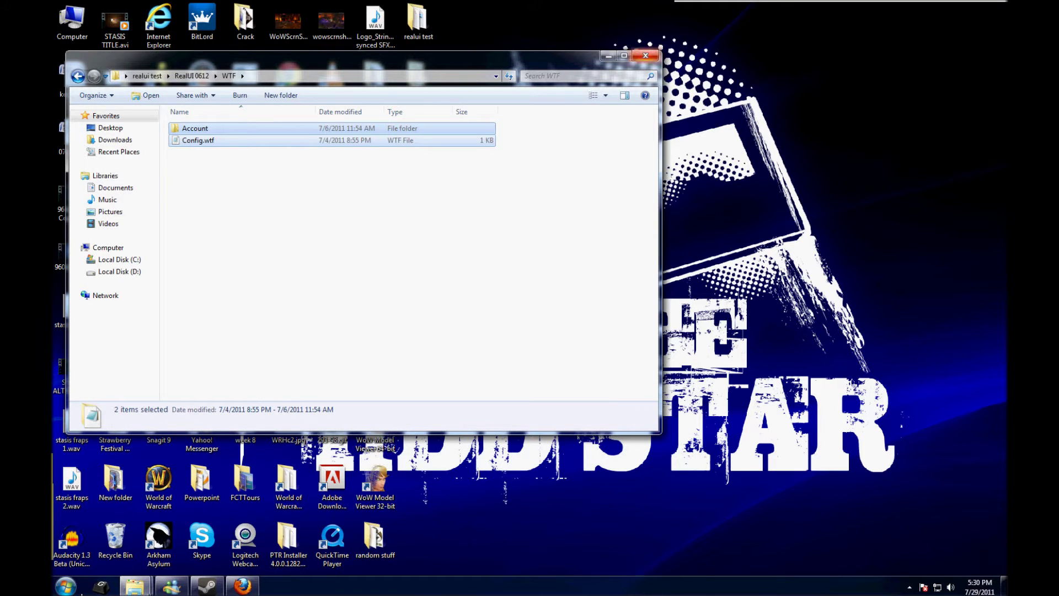
{"action": "left_click", "coordinate": [645, 56]}
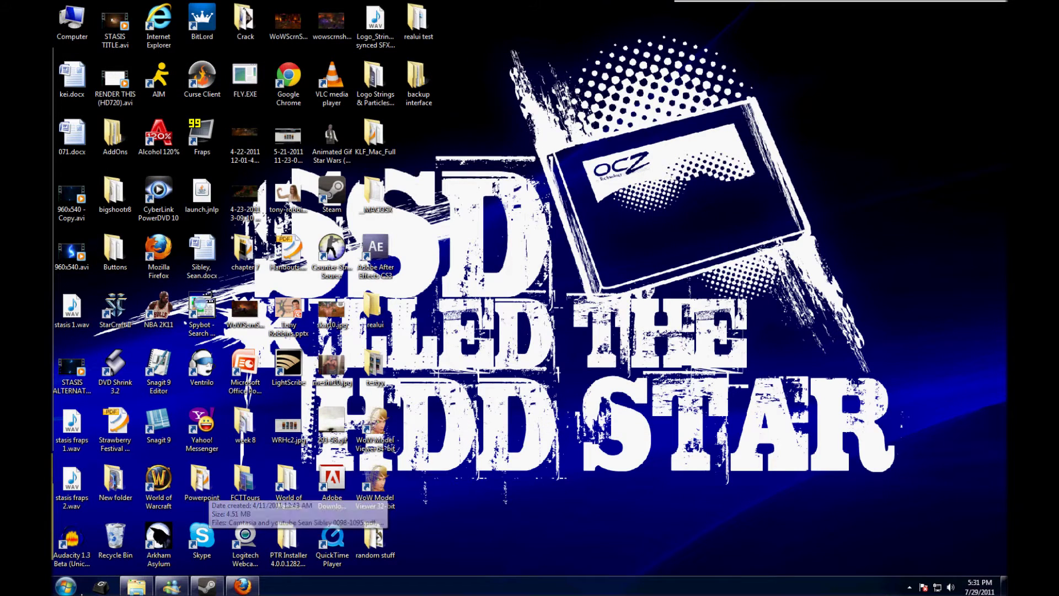
Launch World of Warcraft from its desktop shortcut.
{"action": "double_click", "coordinate": [159, 480]}
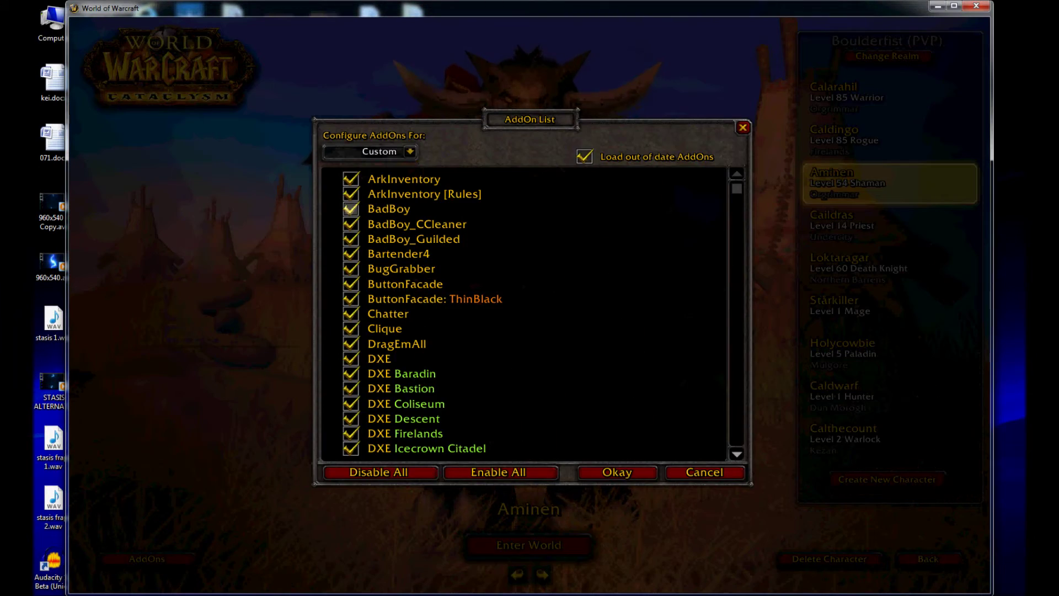
Disable ArkInventory, ArkInventory [Rules], DXE and DXE Baradin through Icecrown Citadel modules.
{"action": "left_click", "coordinate": [351, 178]}
{"action": "left_click", "coordinate": [351, 193]}
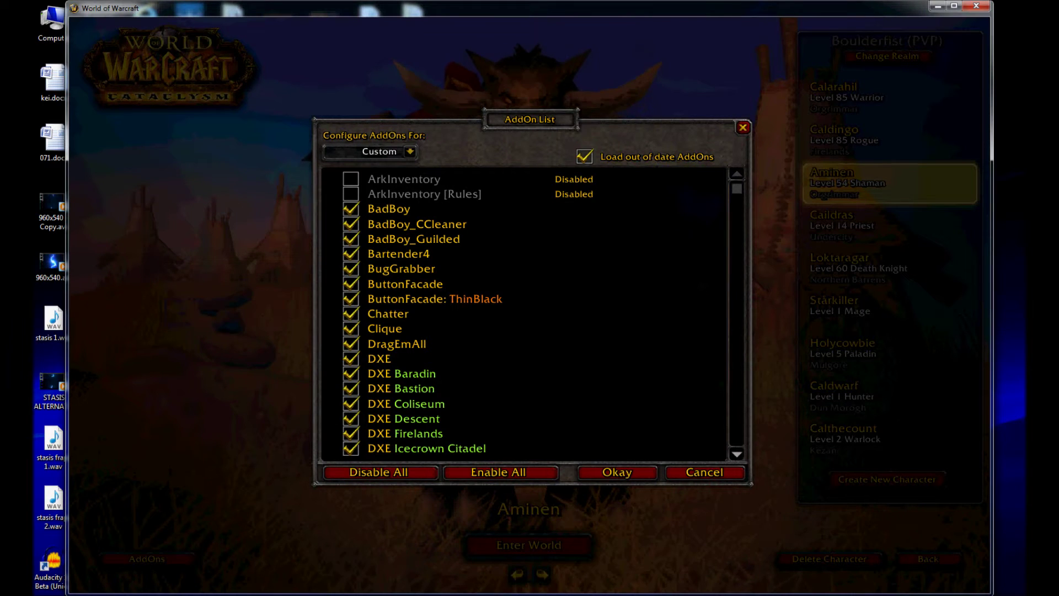
{"action": "left_click", "coordinate": [351, 358]}
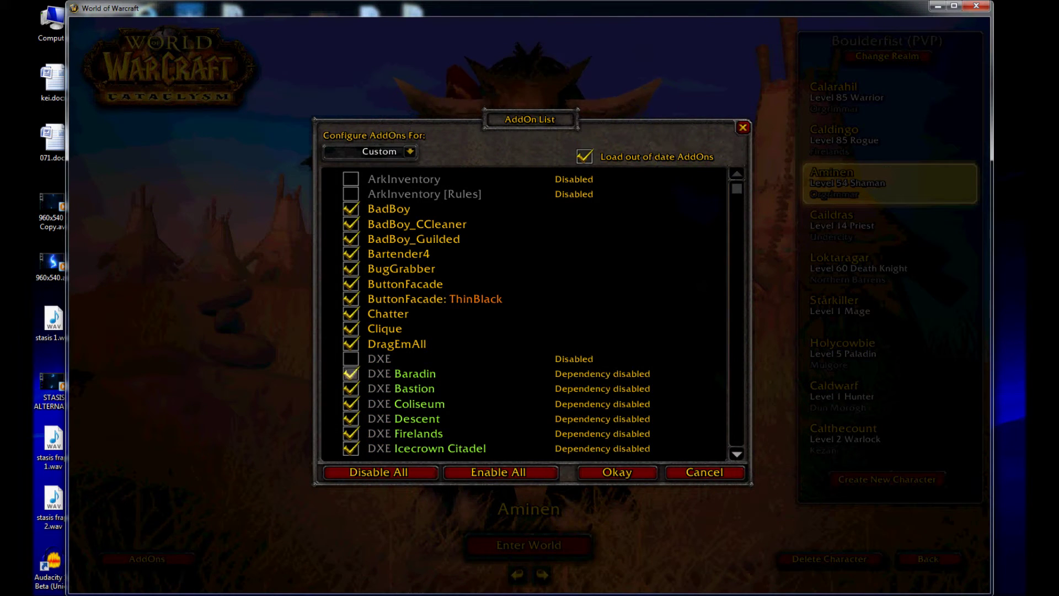
{"action": "left_click", "coordinate": [351, 374]}
{"action": "left_click", "coordinate": [351, 388]}
{"action": "left_click", "coordinate": [351, 404]}
{"action": "left_click", "coordinate": [351, 419]}
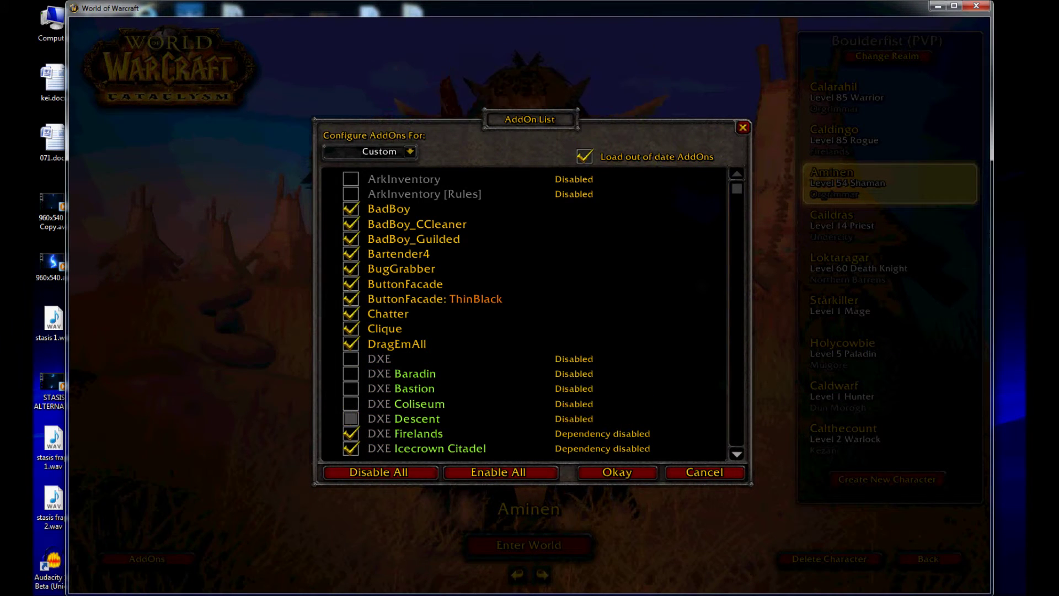
{"action": "left_click", "coordinate": [351, 433]}
{"action": "left_click", "coordinate": [351, 448]}
Disable DXE Northrend, Options, Throne and Ulduar, plus EasyMail 3.1.9.
{"action": "scroll", "coordinate": [351, 343], "scroll_direction": "down", "scroll_amount": 3}
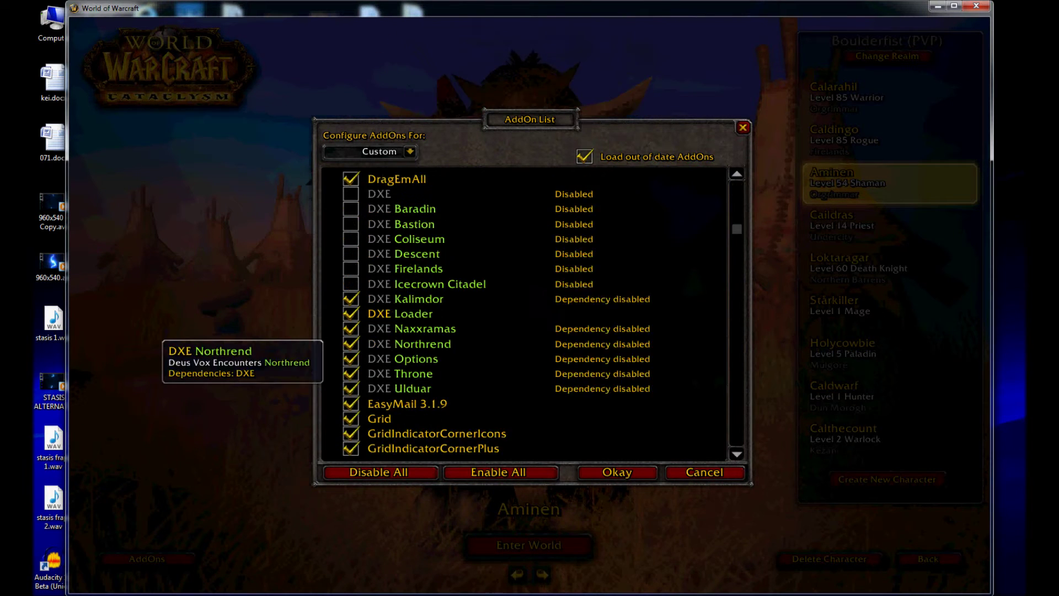
{"action": "scroll", "coordinate": [350, 343], "scroll_direction": "down", "scroll_amount": 3}
{"action": "left_click", "coordinate": [351, 179]}
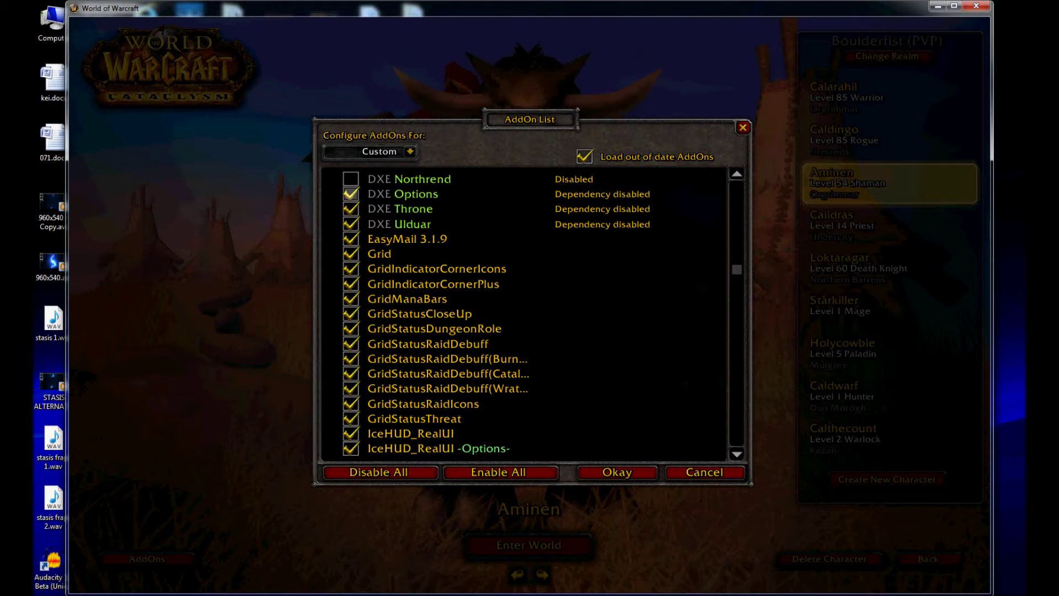
{"action": "left_click", "coordinate": [351, 193]}
{"action": "left_click", "coordinate": [350, 208]}
{"action": "left_click", "coordinate": [351, 239]}
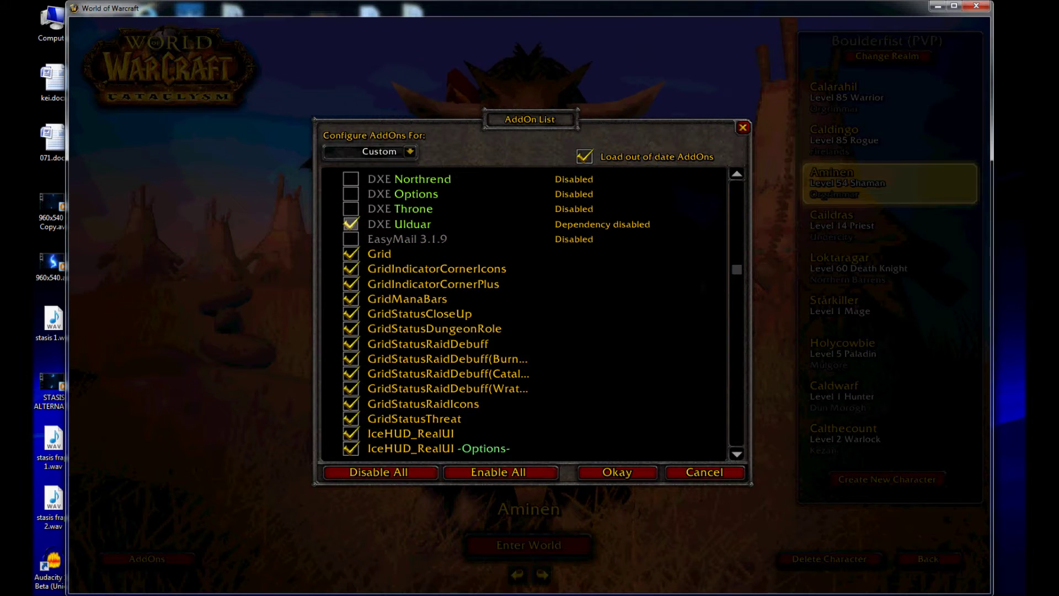
{"action": "left_click", "coordinate": [351, 223]}
{"action": "scroll", "coordinate": [351, 306], "scroll_direction": "down", "scroll_amount": 3}
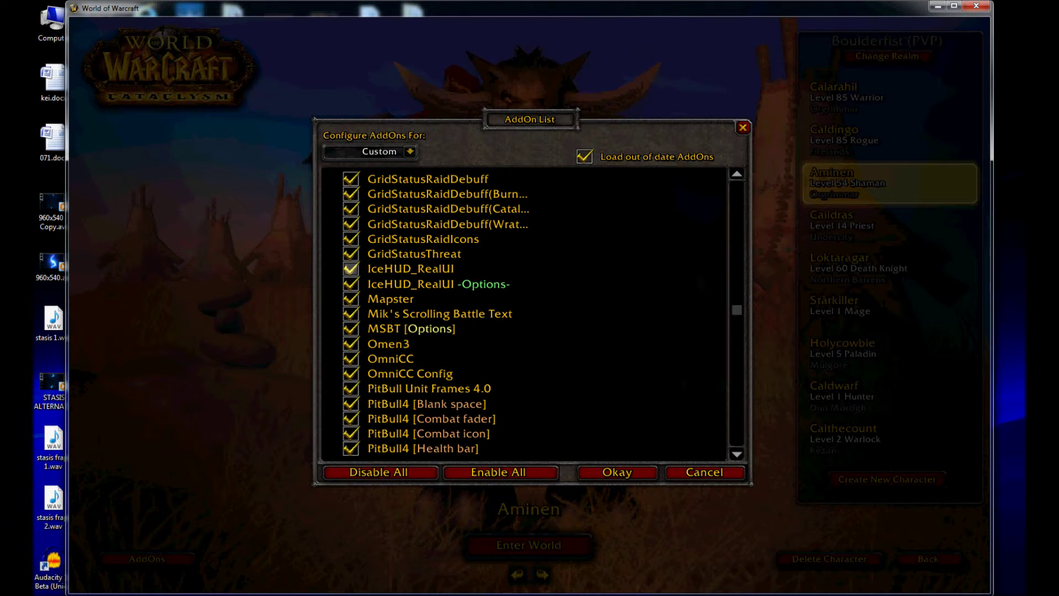
Disable IceHUD_RealUI, its Options, Mik's Scrolling Battle Text and MSBT [Options].
{"action": "left_click", "coordinate": [351, 269]}
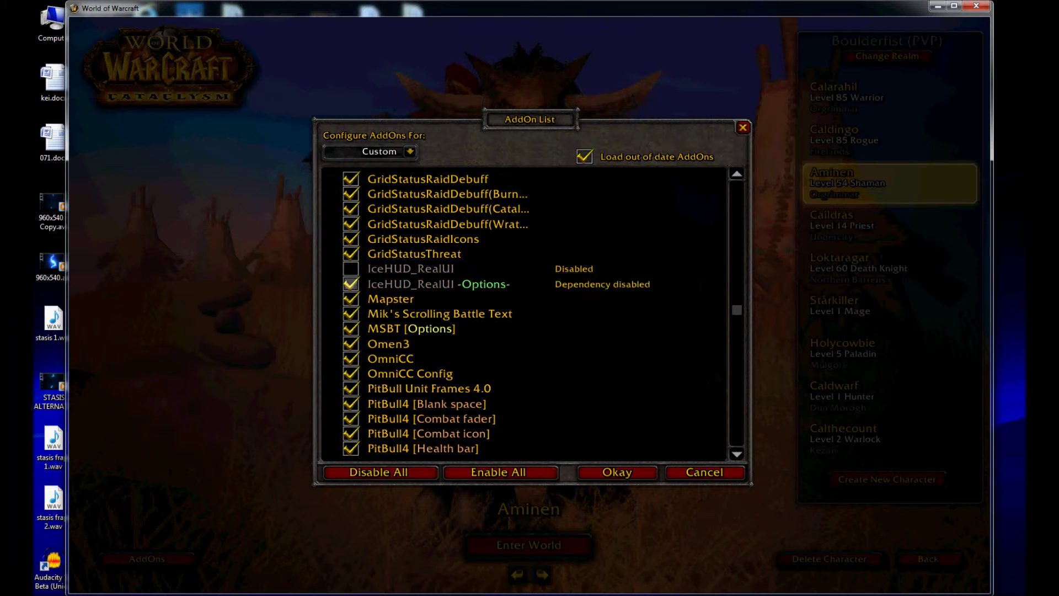
{"action": "left_click", "coordinate": [351, 283]}
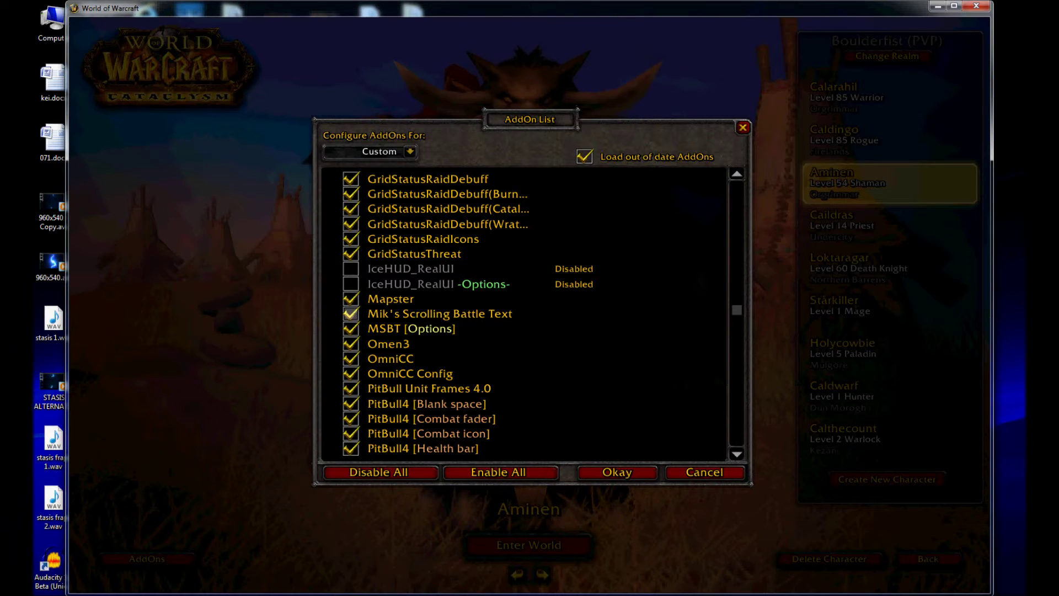
{"action": "left_click", "coordinate": [351, 314]}
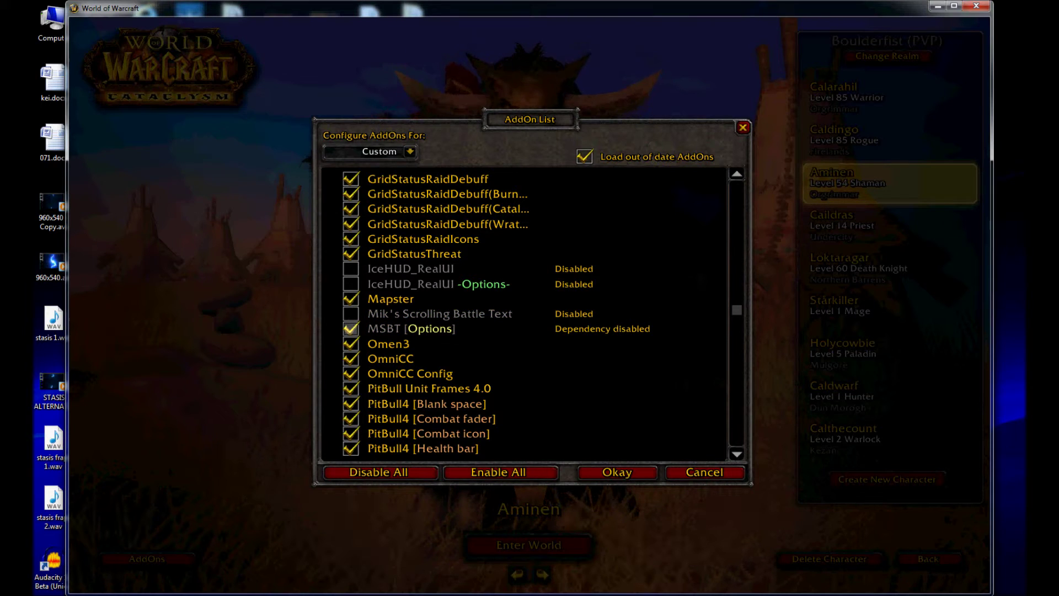
{"action": "left_click", "coordinate": [351, 328]}
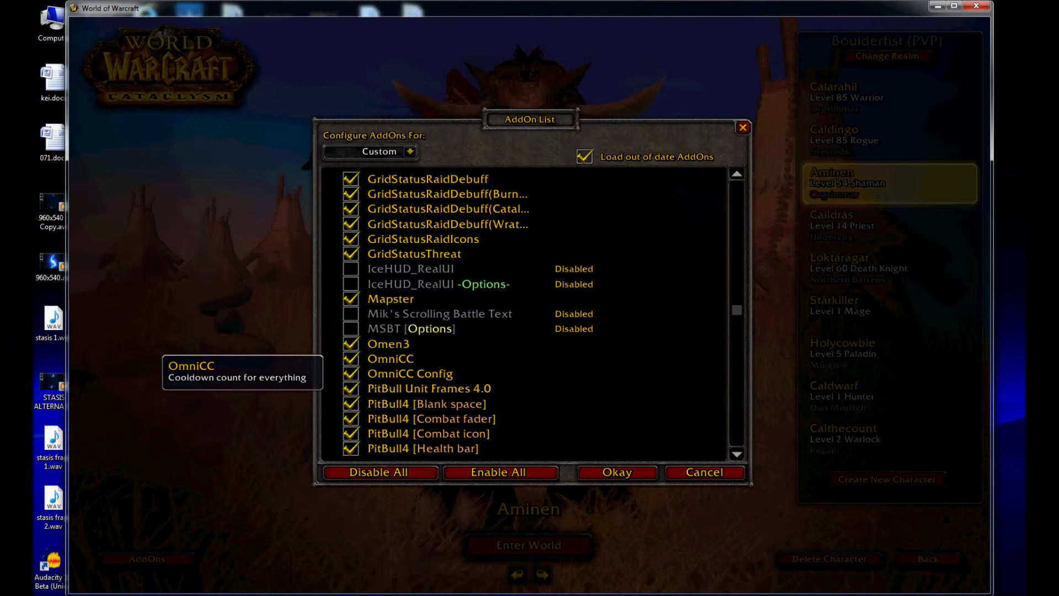
Disable Skada and its Absorbs, CrowdControl, Damage Taken, Deaths, Damage, Debuffs Uptime and Dispels modules.
{"action": "scroll", "coordinate": [351, 359], "scroll_direction": "down", "scroll_amount": 4}
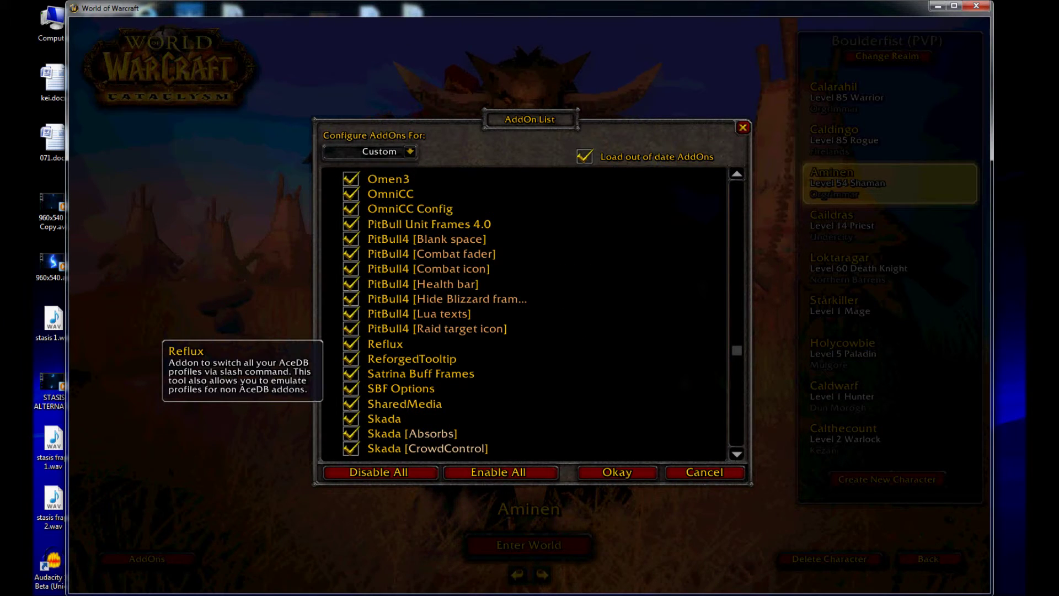
{"action": "scroll", "coordinate": [351, 358], "scroll_direction": "down", "scroll_amount": 4}
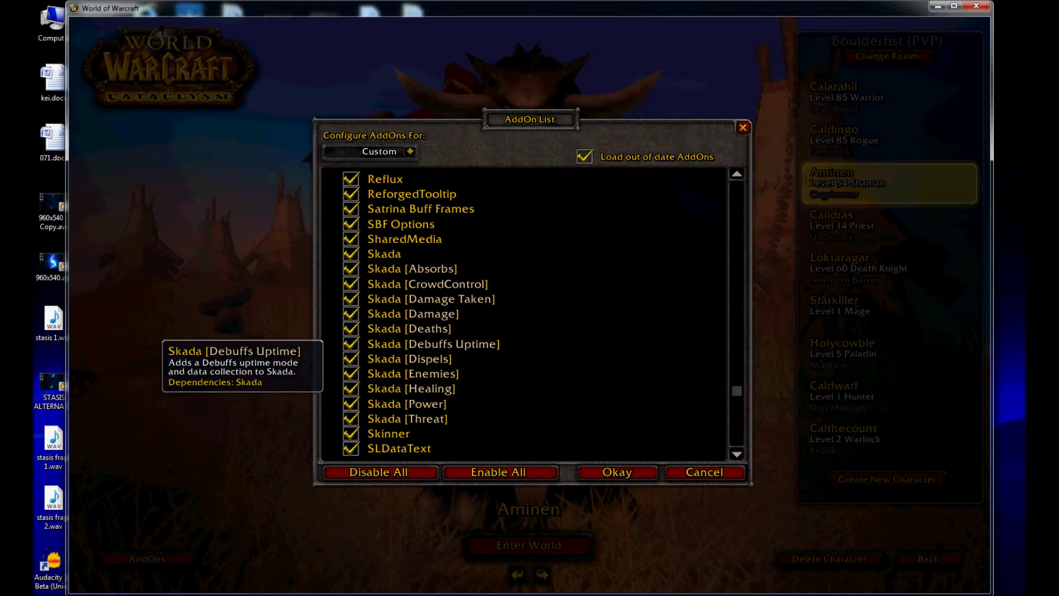
{"action": "left_click", "coordinate": [351, 269]}
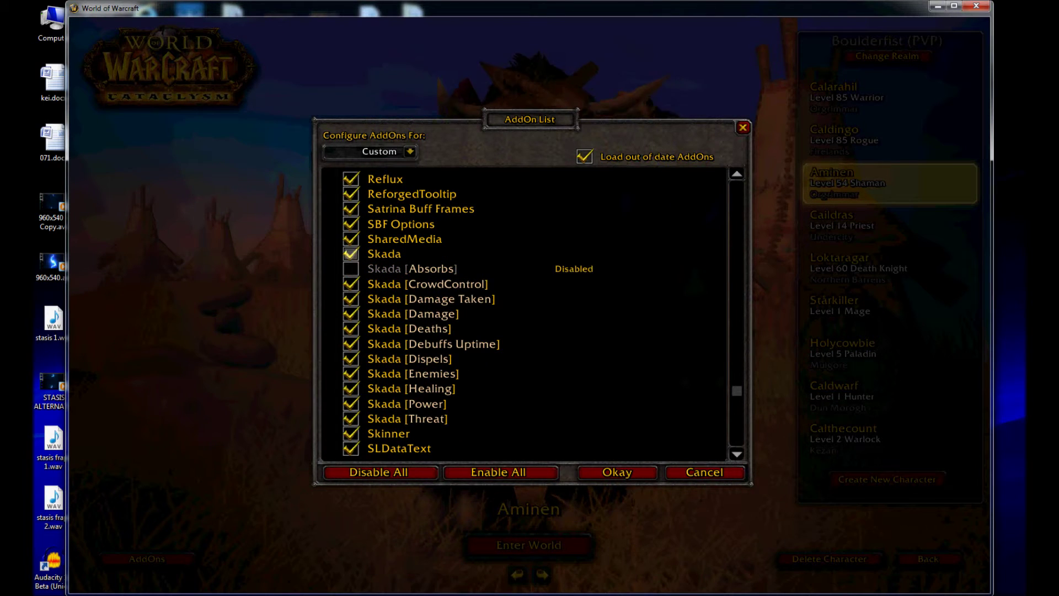
{"action": "left_click", "coordinate": [351, 254]}
{"action": "left_click", "coordinate": [351, 283]}
{"action": "left_click", "coordinate": [351, 299]}
{"action": "left_click", "coordinate": [351, 328]}
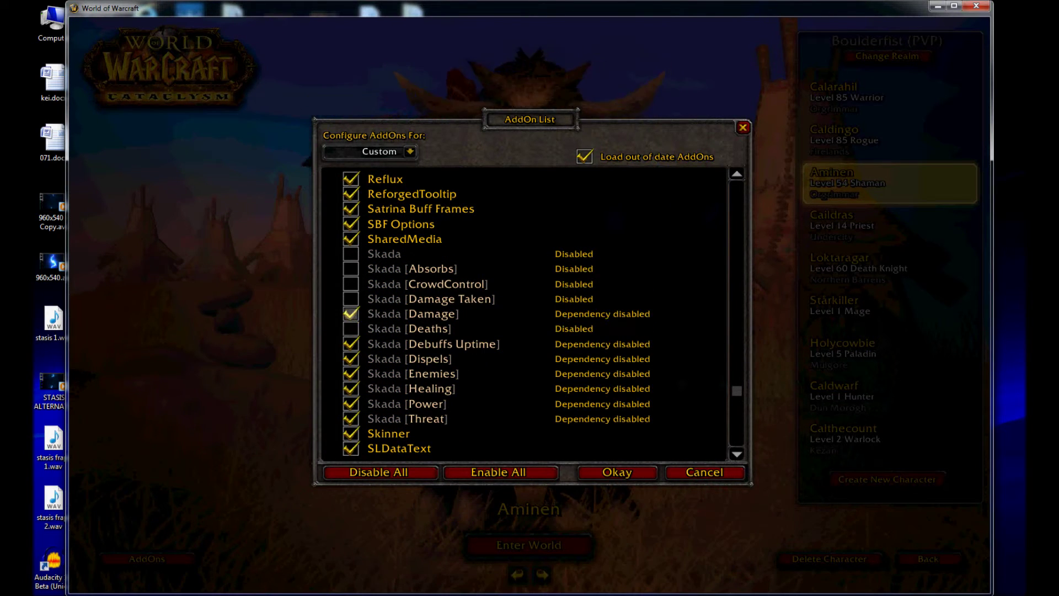
{"action": "left_click", "coordinate": [351, 313]}
{"action": "left_click", "coordinate": [350, 344]}
{"action": "left_click", "coordinate": [351, 359]}
{"action": "left_click", "coordinate": [351, 359]}
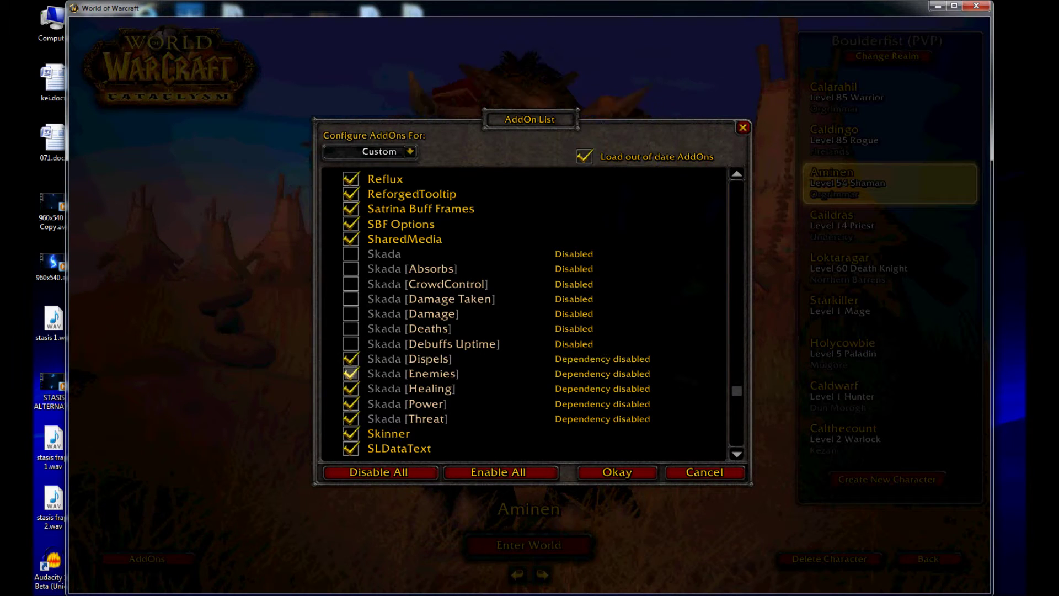
{"action": "left_click", "coordinate": [350, 374]}
Disable Skada Enemies, Power, Healing and Threat, then save the addon list with Okay.
{"action": "left_click", "coordinate": [351, 358]}
{"action": "left_click", "coordinate": [350, 404]}
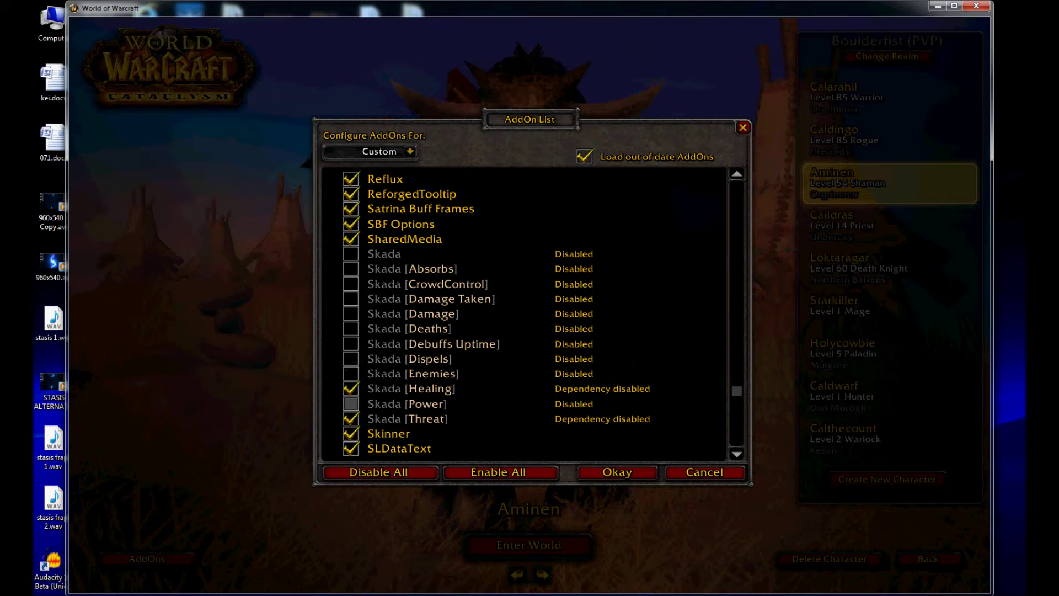
{"action": "left_click", "coordinate": [351, 389]}
{"action": "left_click", "coordinate": [351, 419]}
{"action": "scroll", "coordinate": [386, 374], "scroll_direction": "down", "scroll_amount": 2}
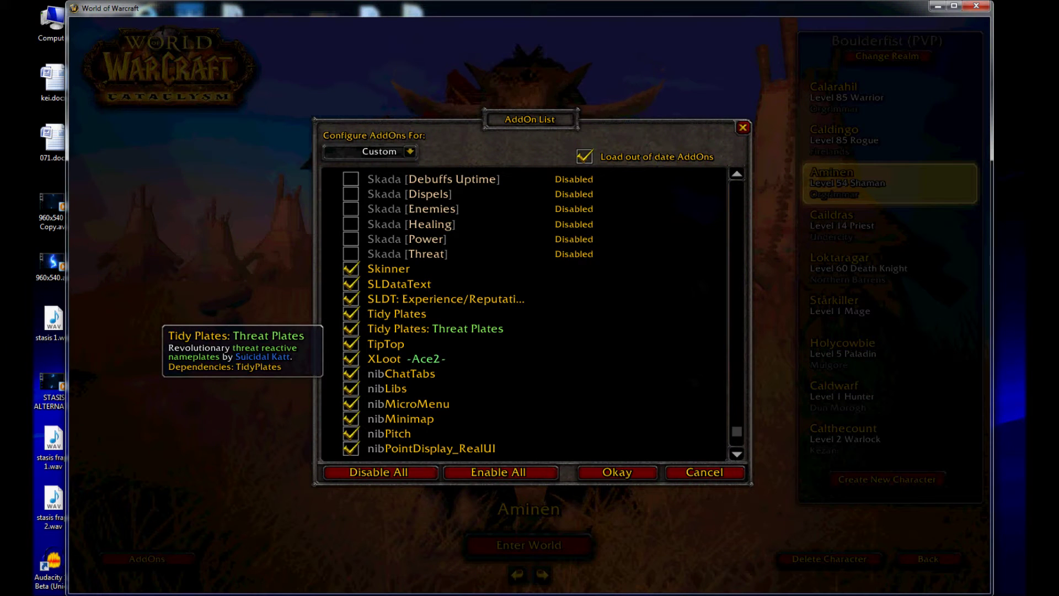
{"action": "scroll", "coordinate": [397, 344], "scroll_direction": "down", "scroll_amount": 1}
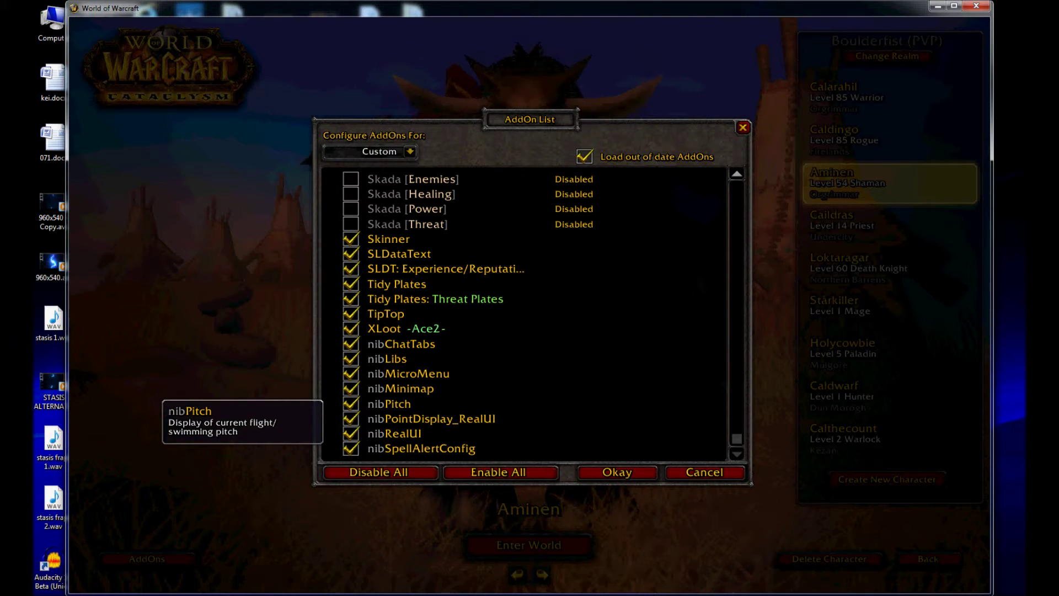
{"action": "left_click", "coordinate": [616, 473]}
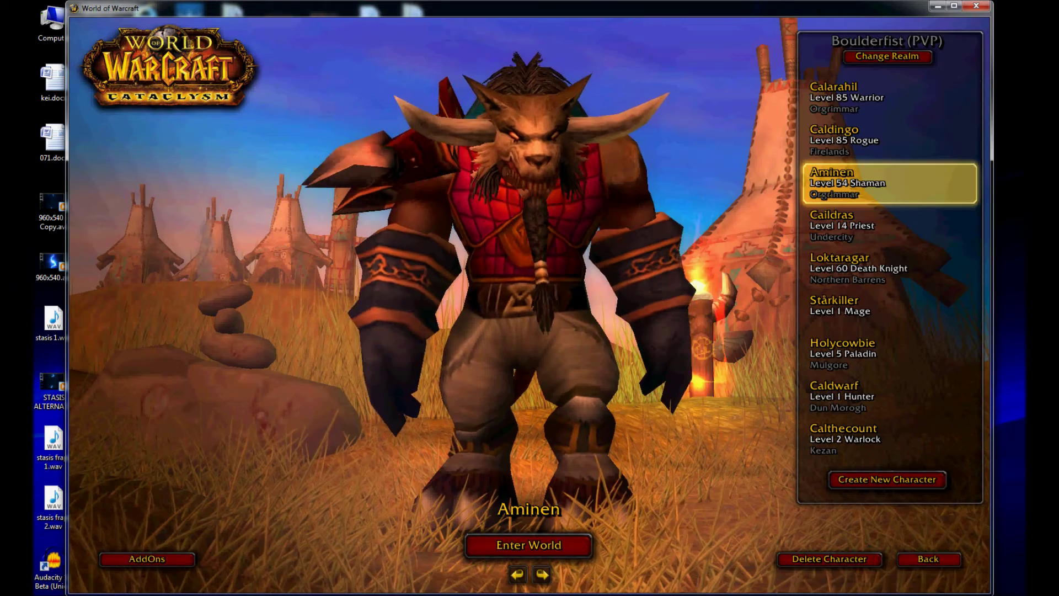
Enter the world with the selected character to reach the RealUI Installation screen.
{"action": "key", "text": "Return"}
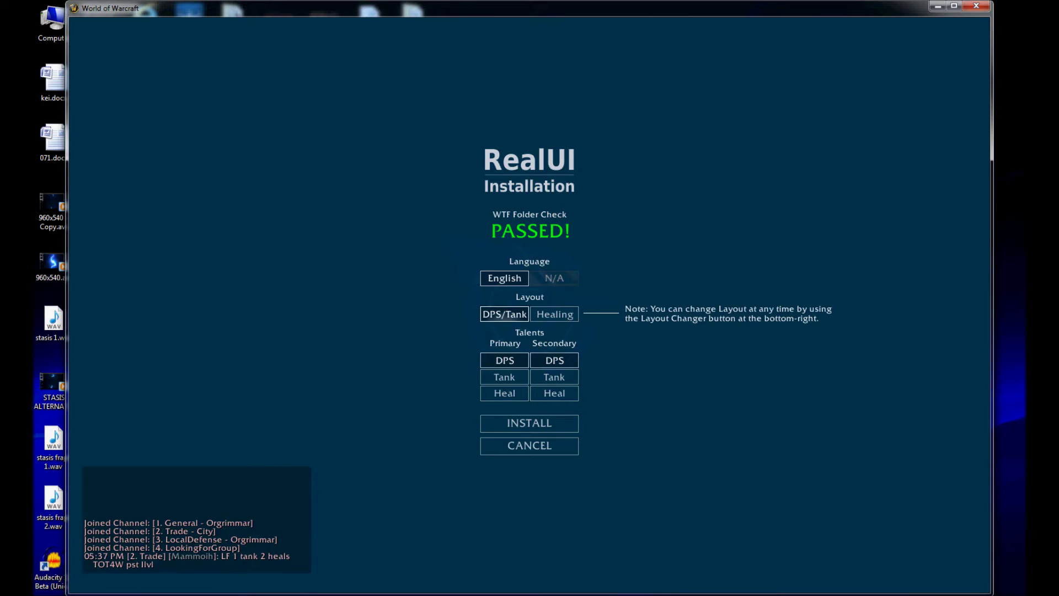
Choose the Healing layout and Heal for both the secondary and primary talent roles.
{"action": "left_click", "coordinate": [554, 314]}
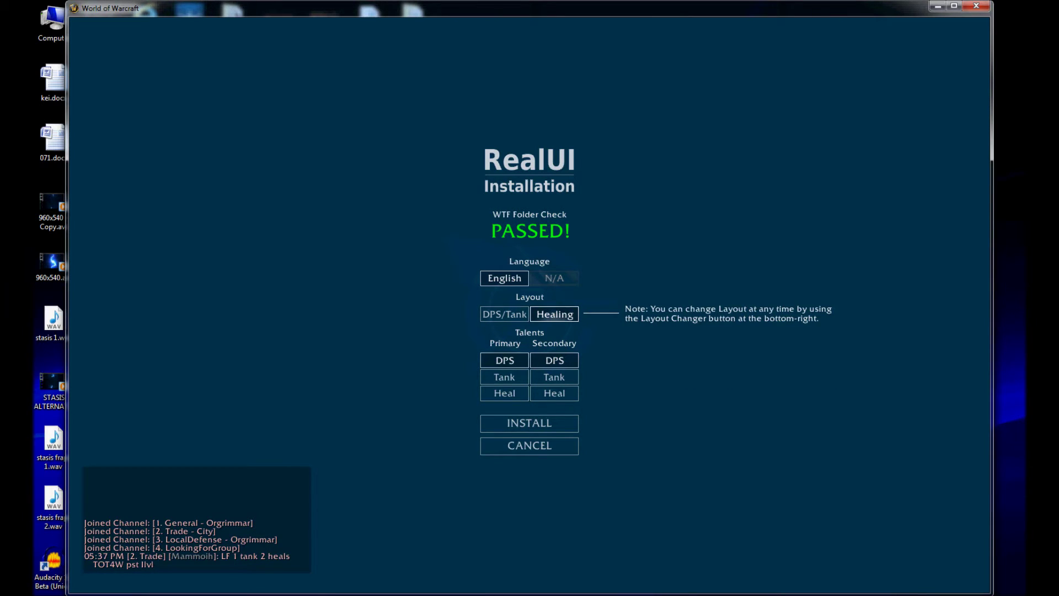
{"action": "left_click", "coordinate": [554, 393]}
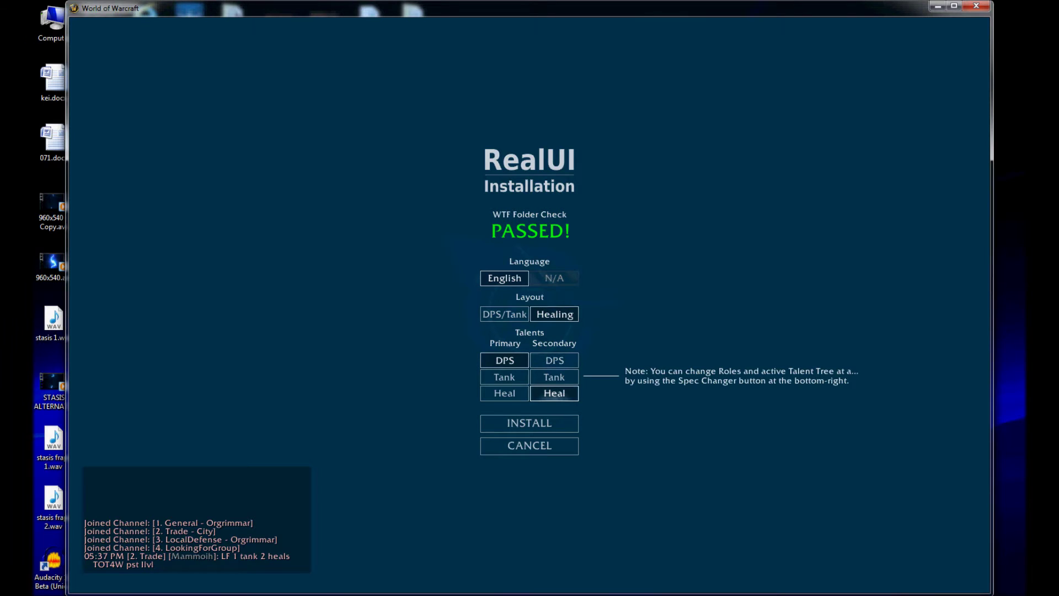
{"action": "left_click", "coordinate": [505, 393]}
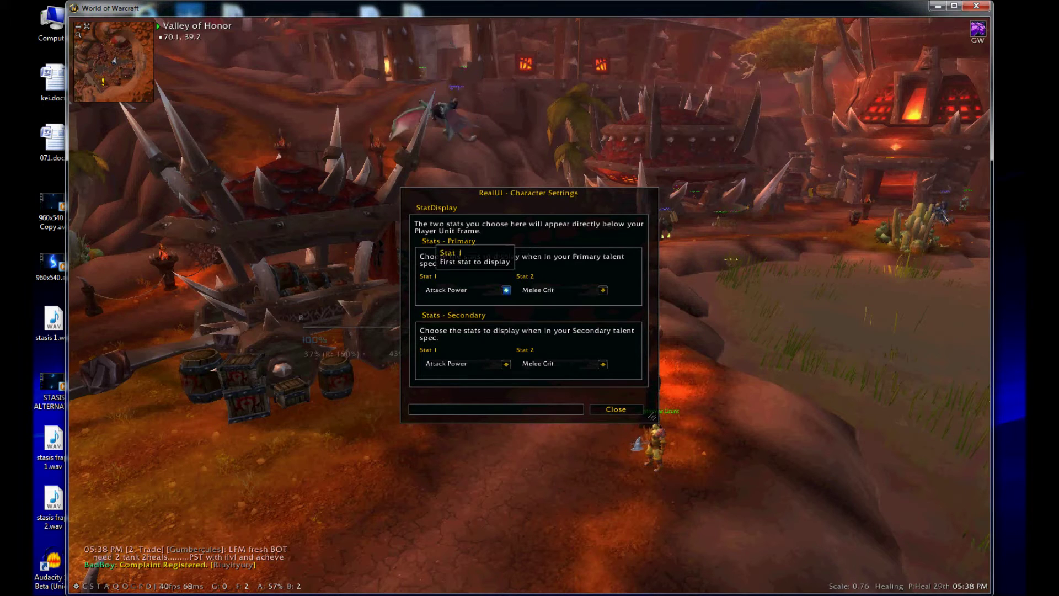
Set the primary stats to Haste Rating and Spell Crit.
{"action": "left_click", "coordinate": [506, 289]}
{"action": "left_click", "coordinate": [452, 325]}
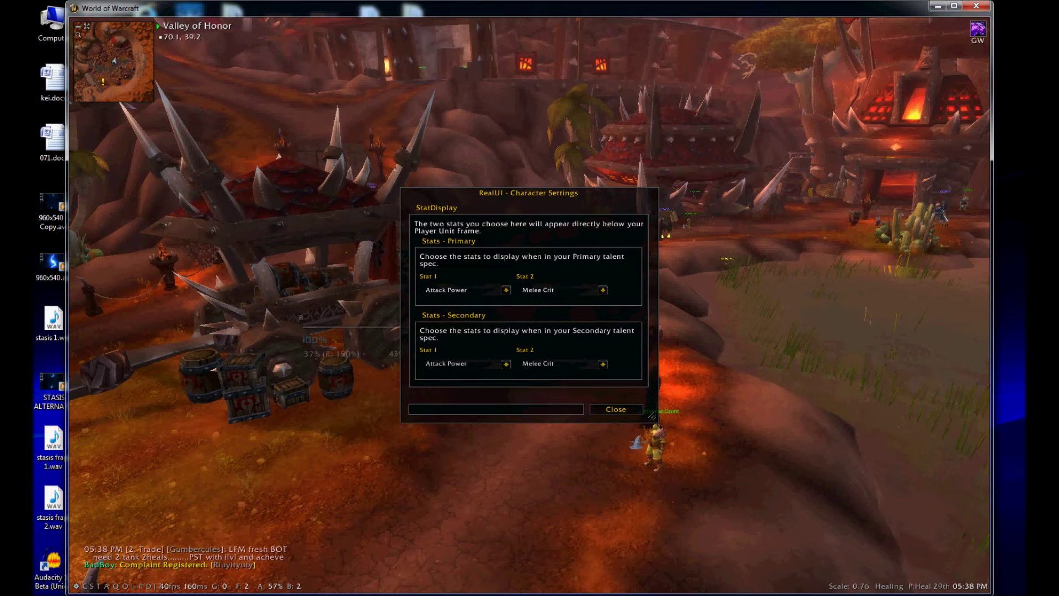
{"action": "left_click_drag", "start_coordinate": [529, 193], "coordinate": [644, 138]}
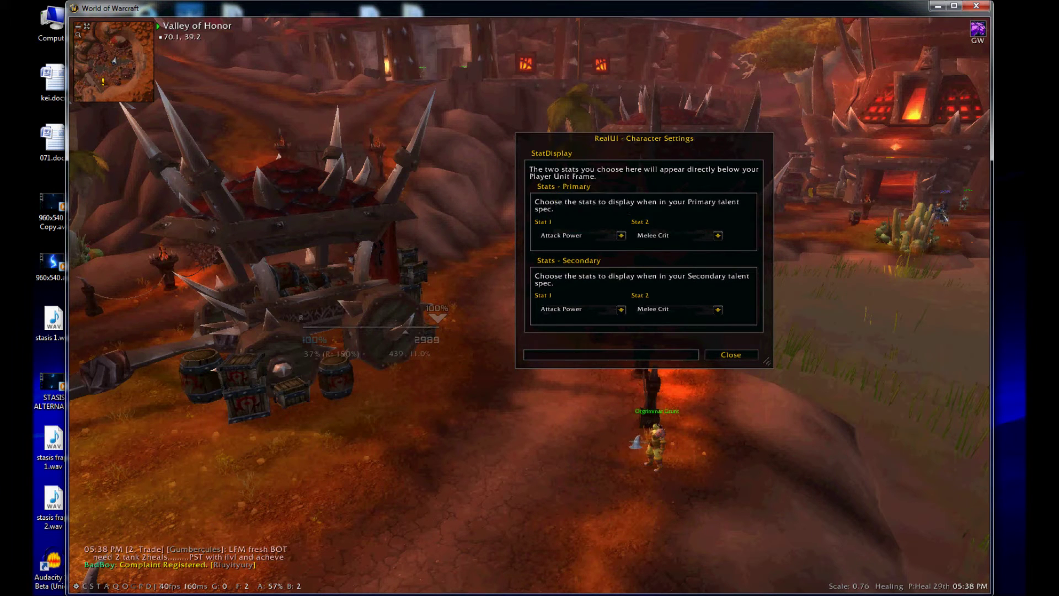
{"action": "left_click", "coordinate": [621, 235]}
{"action": "left_click", "coordinate": [621, 235]}
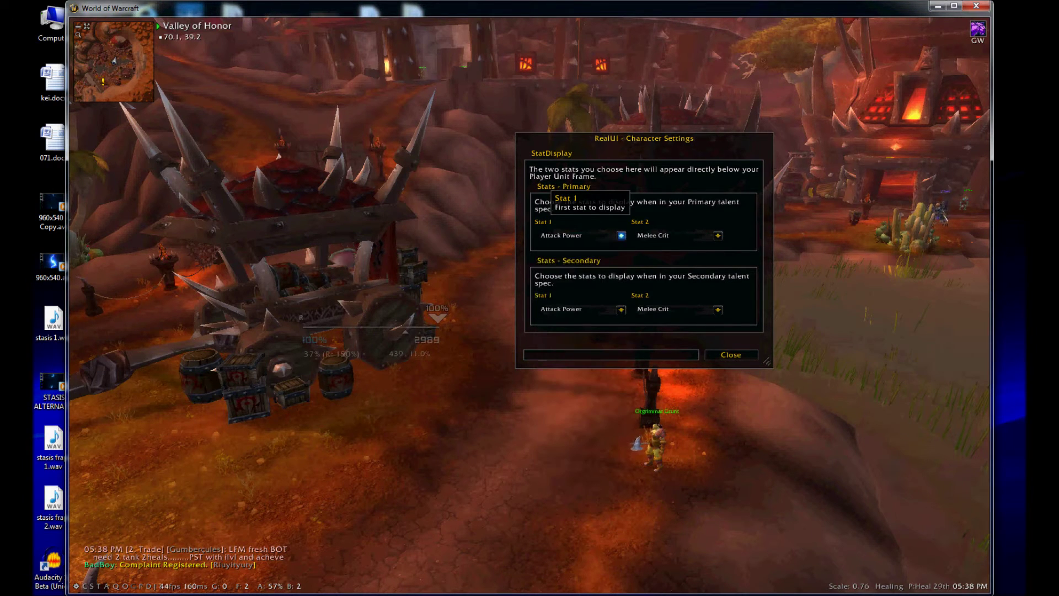
{"action": "left_click", "coordinate": [621, 235]}
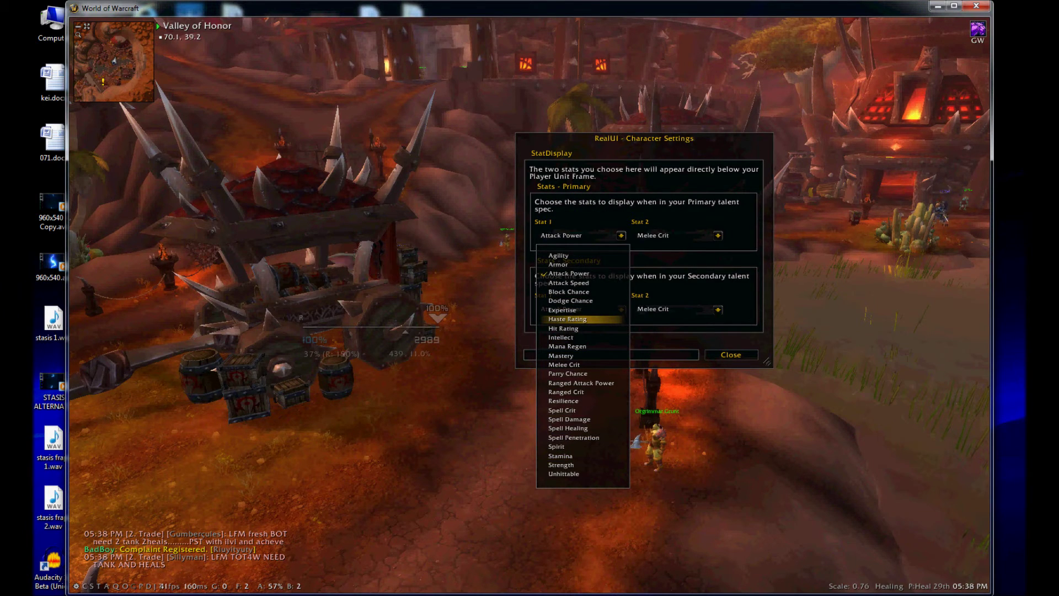
{"action": "left_click", "coordinate": [568, 319]}
{"action": "left_click", "coordinate": [717, 235]}
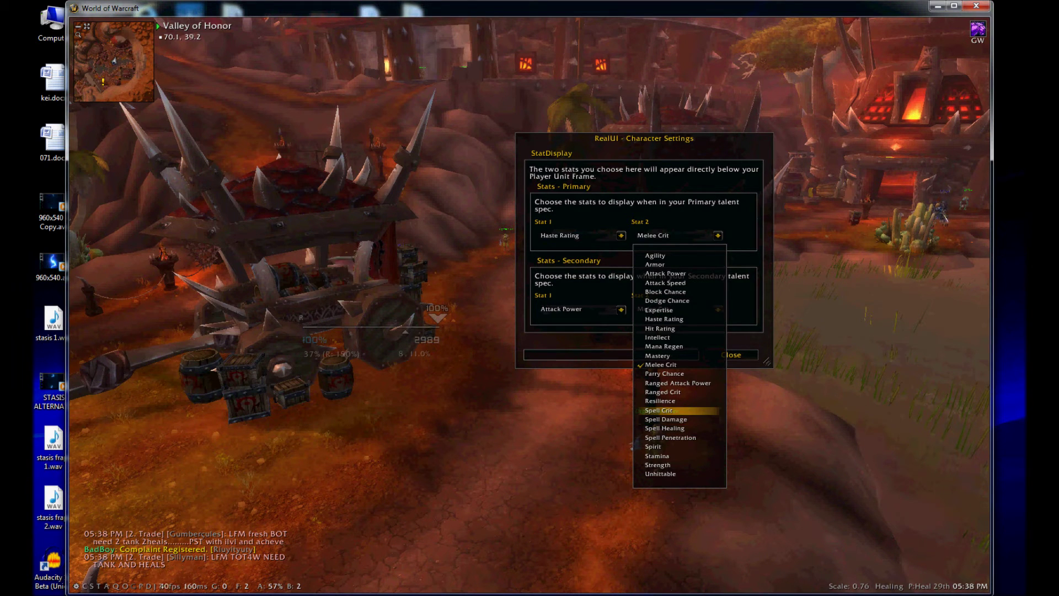
{"action": "left_click", "coordinate": [660, 410]}
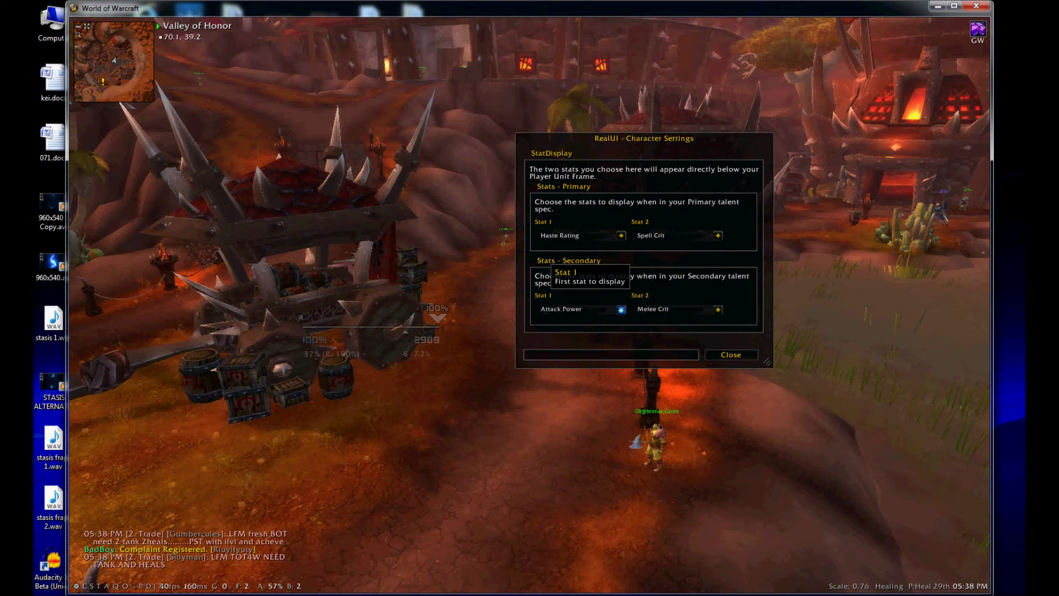
Set the secondary stats to Haste Rating and Spell Crit.
{"action": "left_click", "coordinate": [620, 309]}
{"action": "left_click", "coordinate": [568, 393]}
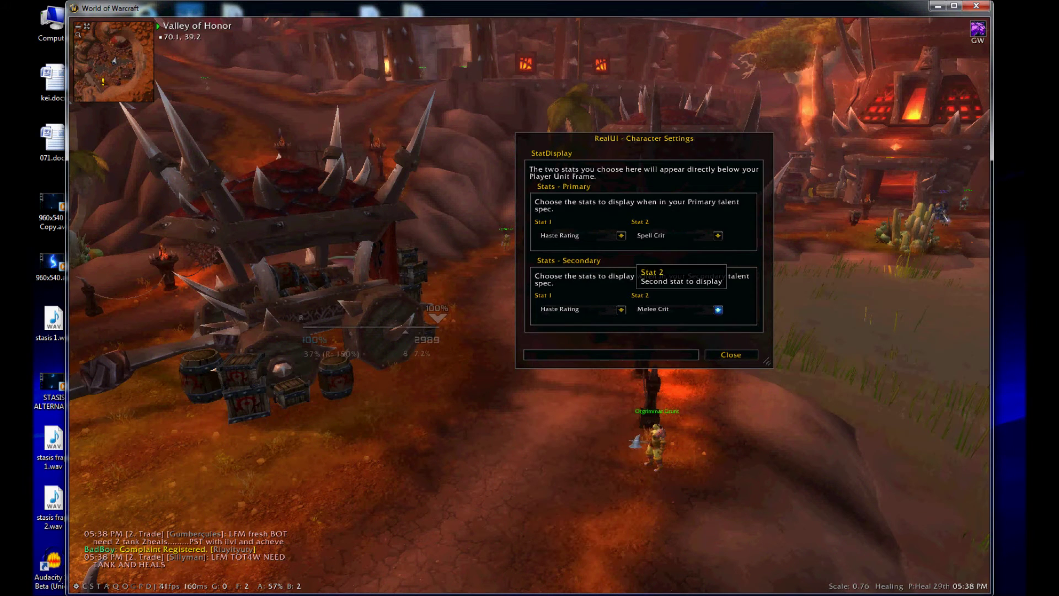
{"action": "left_click", "coordinate": [717, 310]}
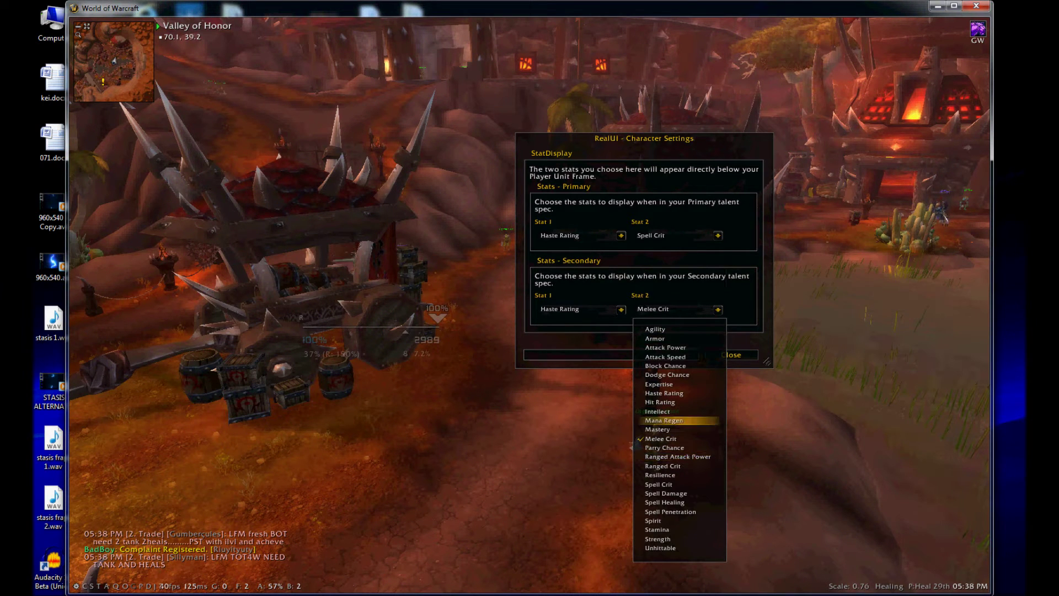
{"action": "left_click", "coordinate": [650, 485]}
Close the character settings, target your own character and rotate the camera around it.
{"action": "key", "text": "Escape"}
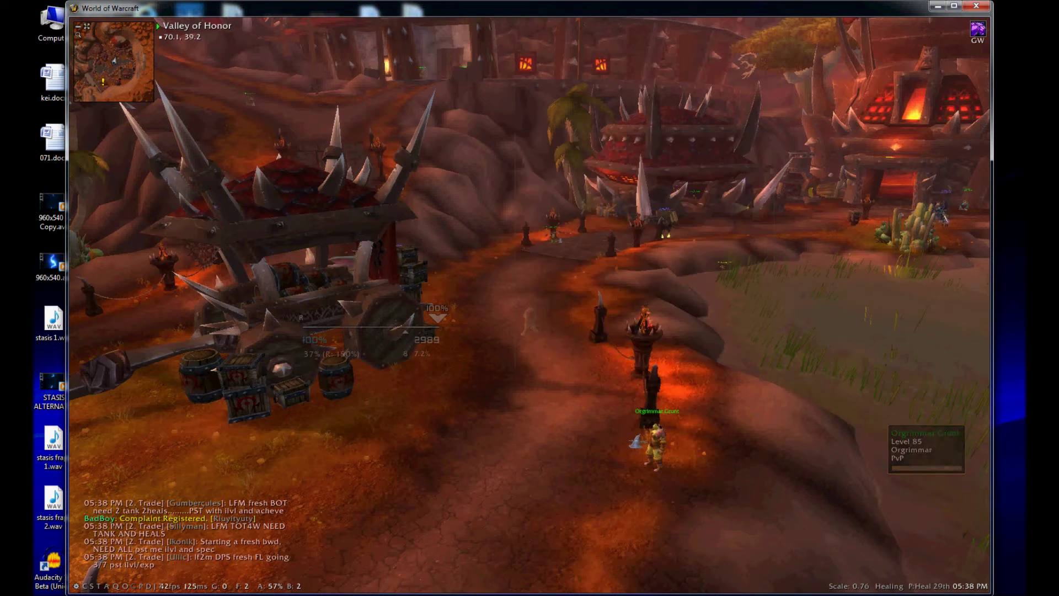
{"action": "left_click_drag", "start_coordinate": [642, 336], "coordinate": [684, 334]}
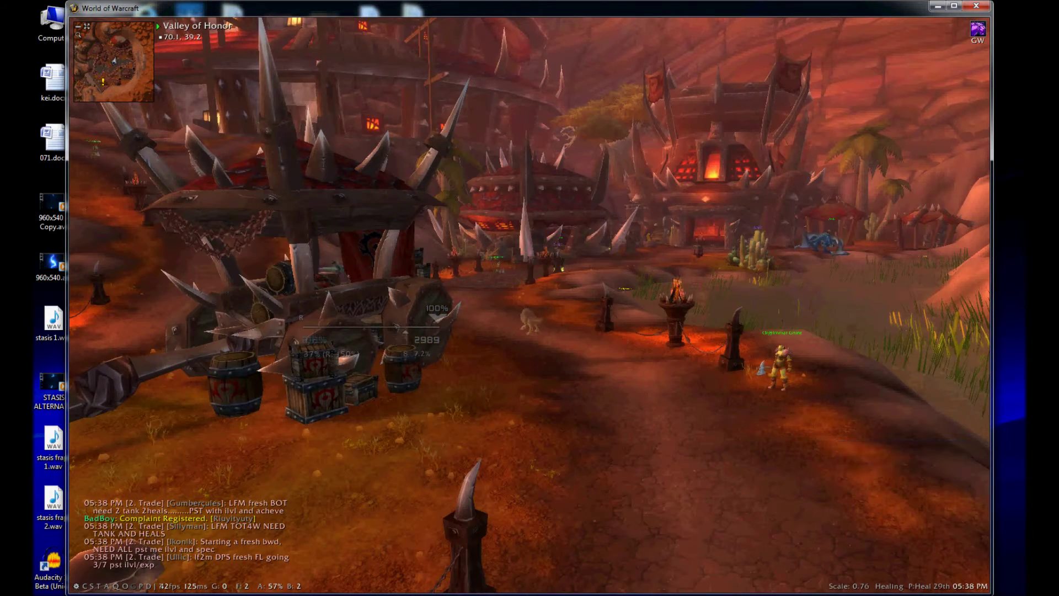
{"action": "left_click_drag", "start_coordinate": [530, 353], "coordinate": [530, 317]}
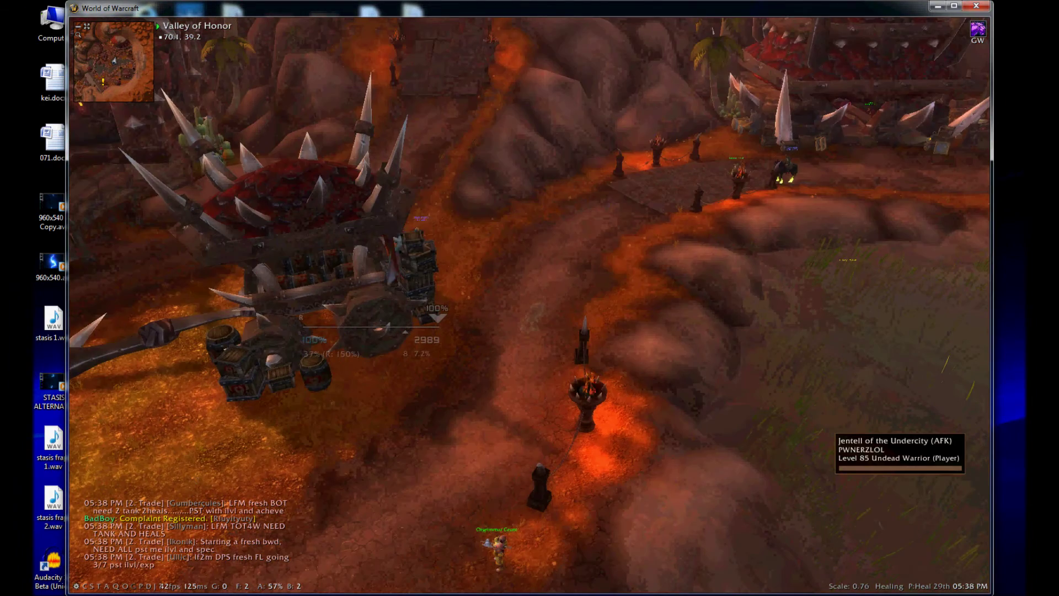
{"action": "left_click", "coordinate": [530, 317]}
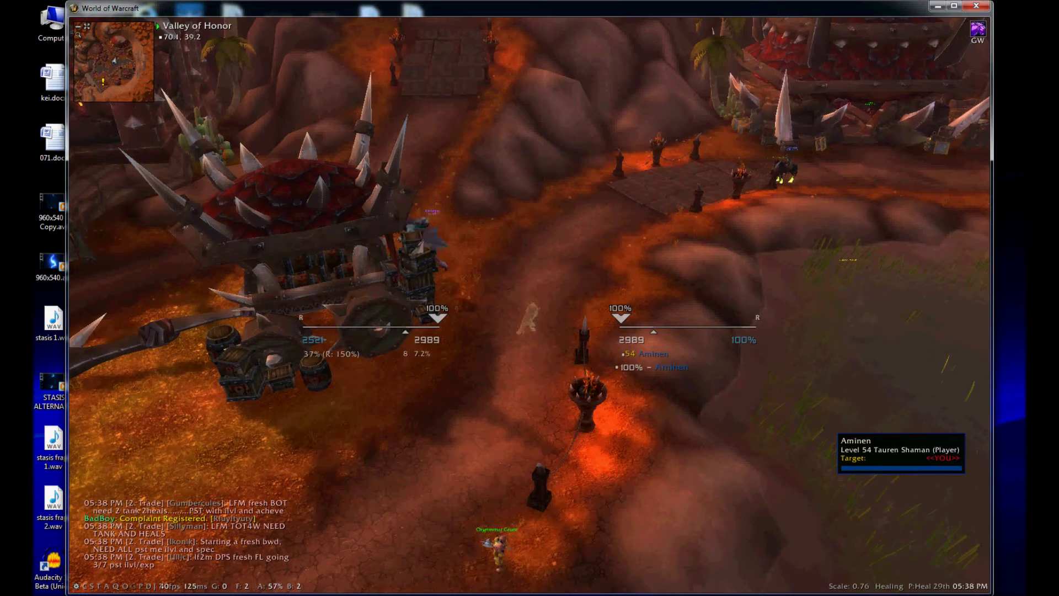
{"action": "left_click_drag", "start_coordinate": [529, 317], "coordinate": [602, 317]}
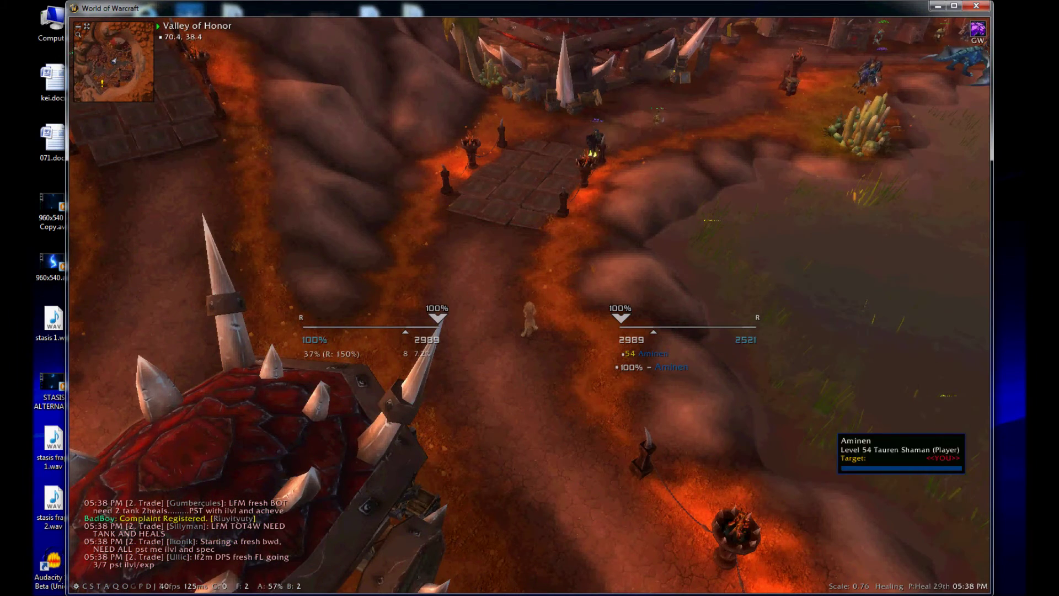
Open RealUI config with /realui, show the Frame Mover page and move the window top-right.
{"action": "key", "text": "Return"}
{"action": "type", "text": "/realu"}
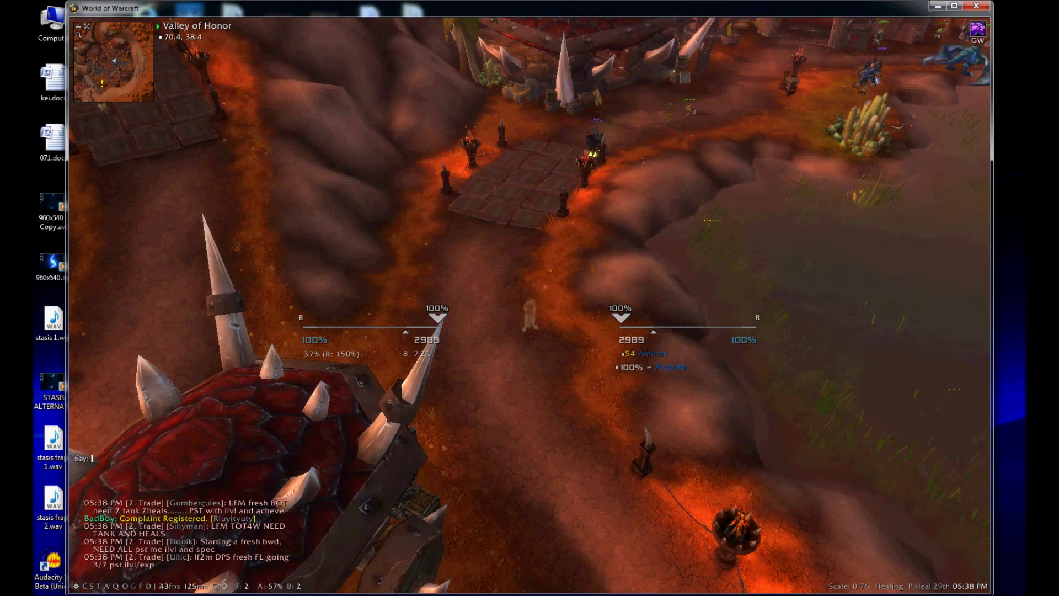
{"action": "type", "text": "i"}
{"action": "key", "text": "Return"}
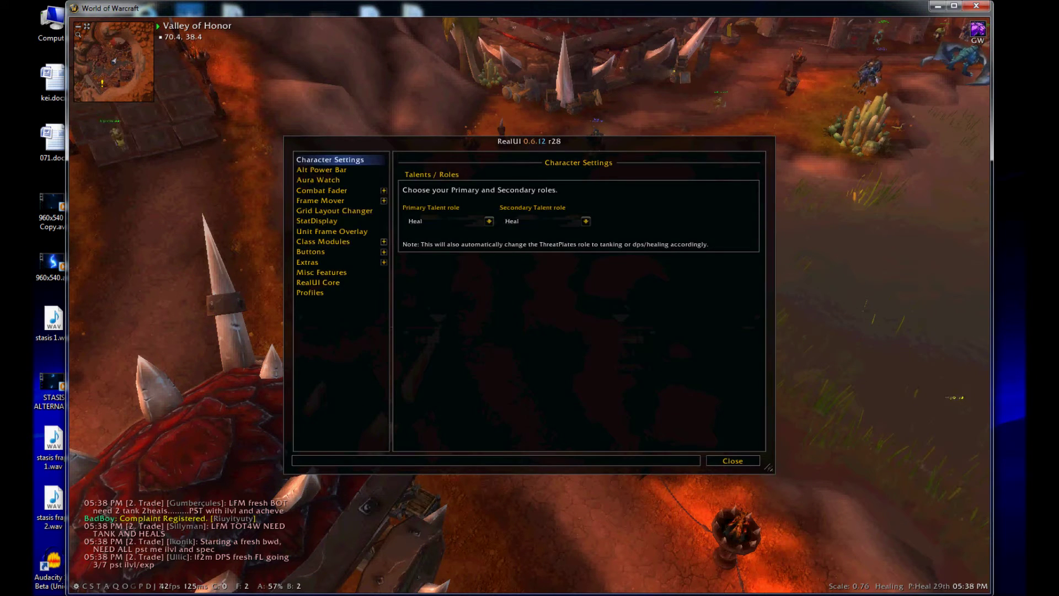
{"action": "left_click", "coordinate": [326, 191]}
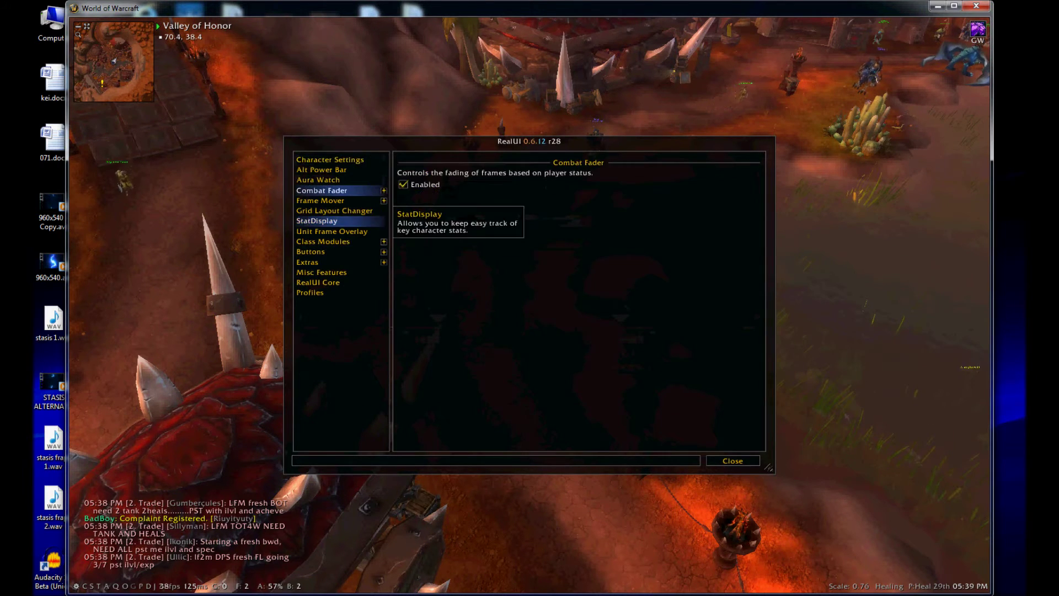
{"action": "left_click", "coordinate": [320, 200]}
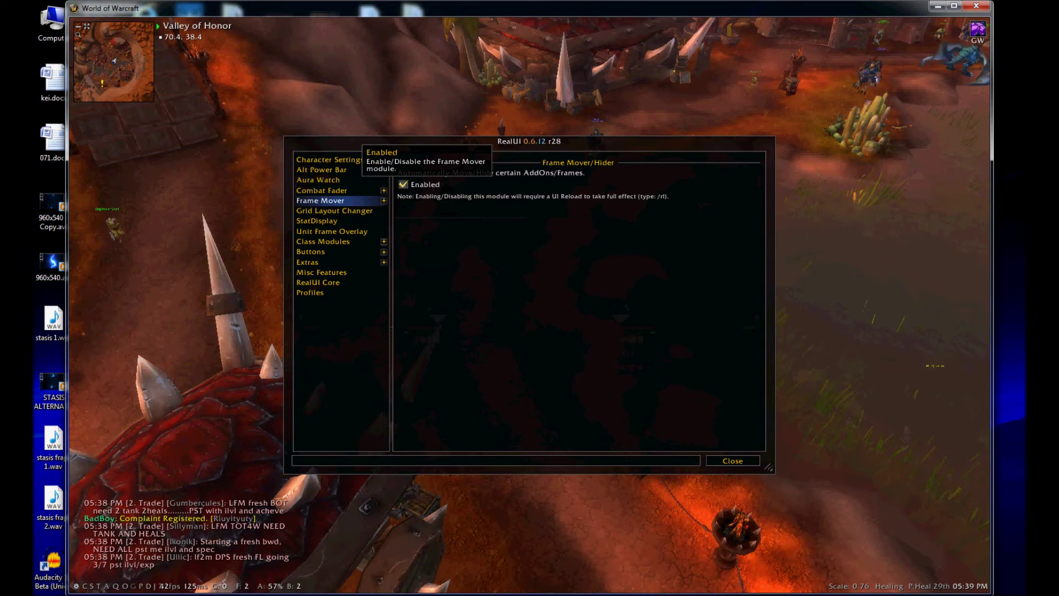
{"action": "left_click_drag", "start_coordinate": [529, 141], "coordinate": [823, 22]}
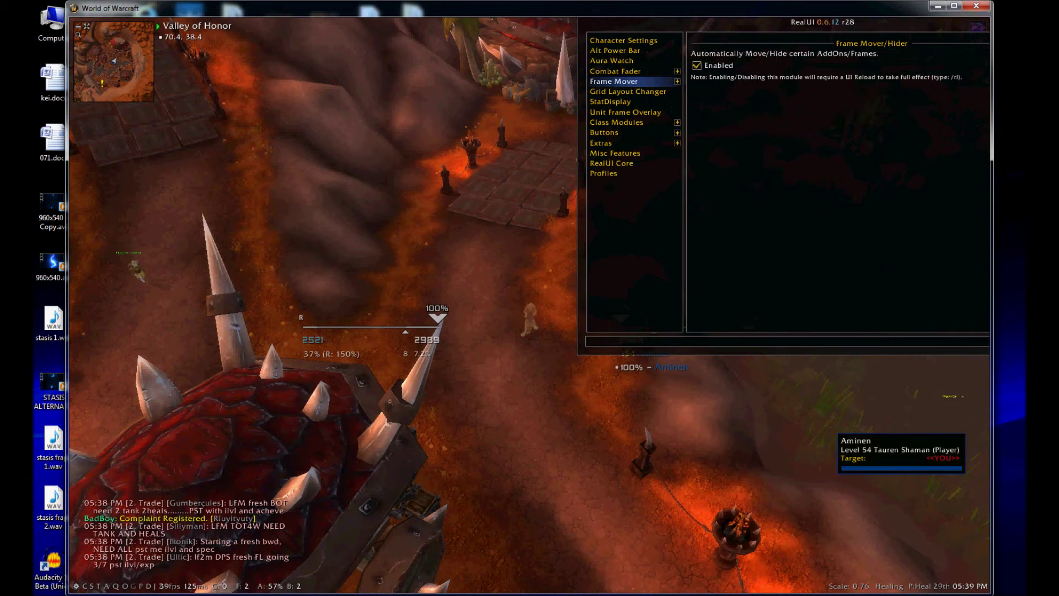
Browse Frame Mover's UI Frames: Ticket Status, Raid Alerts, Zoning Text, World State, Alternate Power Bar.
{"action": "scroll", "coordinate": [336, 303], "scroll_direction": "up", "scroll_amount": 5}
{"action": "scroll", "coordinate": [337, 303], "scroll_direction": "down", "scroll_amount": 5}
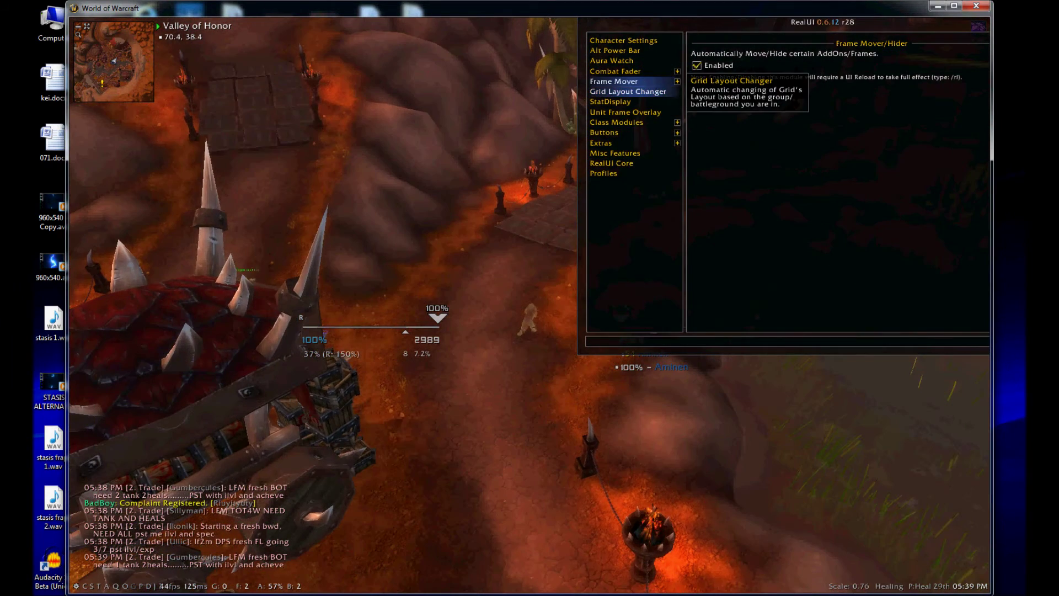
{"action": "left_click", "coordinate": [677, 81]}
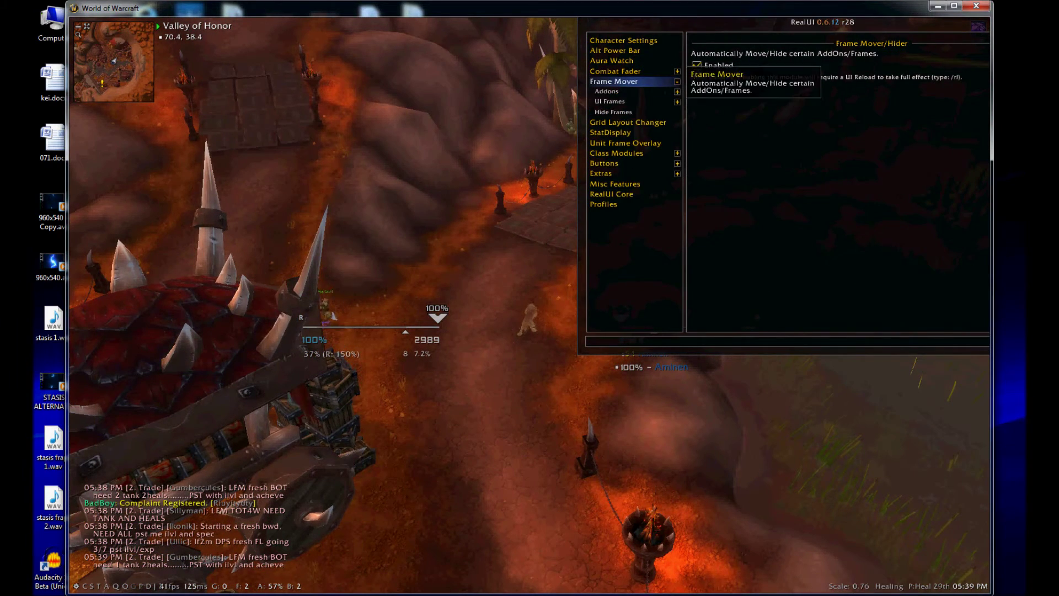
{"action": "left_click", "coordinate": [610, 102]}
{"action": "left_click", "coordinate": [607, 91]}
{"action": "left_click", "coordinate": [609, 102]}
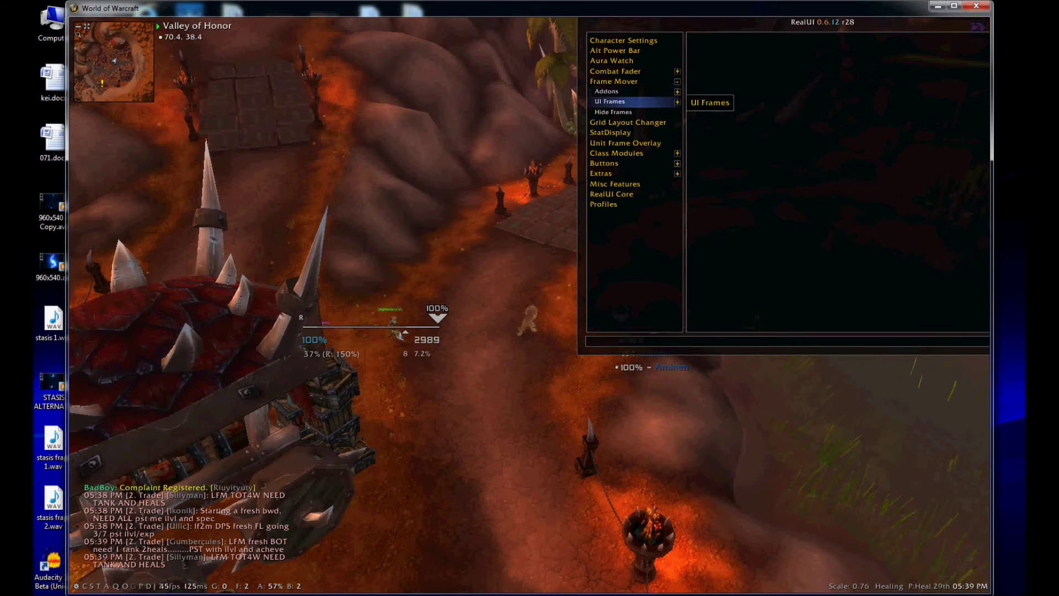
{"action": "left_click", "coordinate": [678, 101]}
{"action": "left_click", "coordinate": [618, 122]}
{"action": "left_click", "coordinate": [615, 133]}
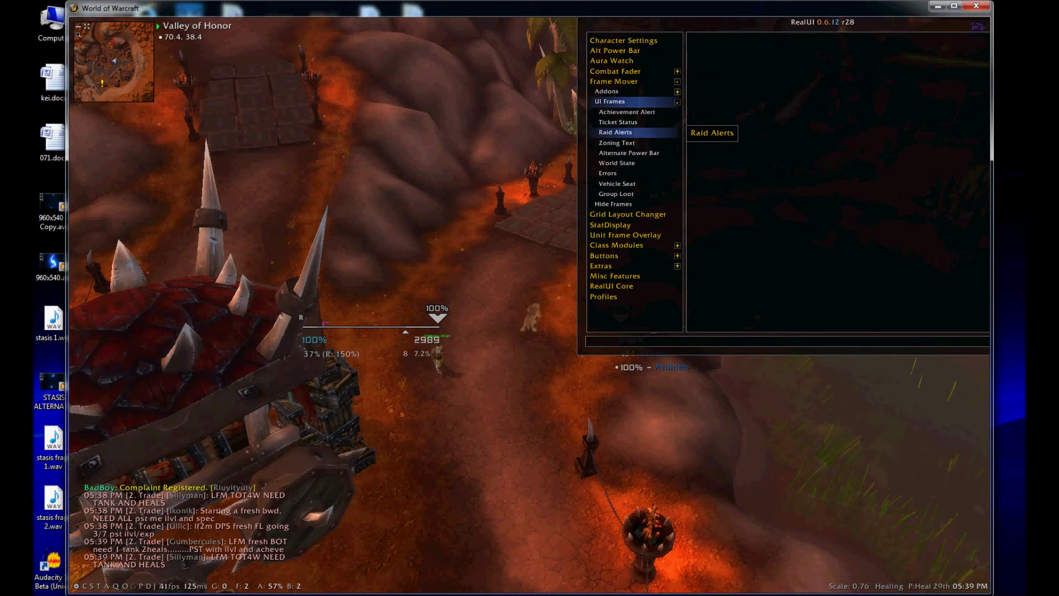
{"action": "left_click", "coordinate": [617, 143]}
{"action": "left_click", "coordinate": [617, 163]}
{"action": "left_click", "coordinate": [628, 152]}
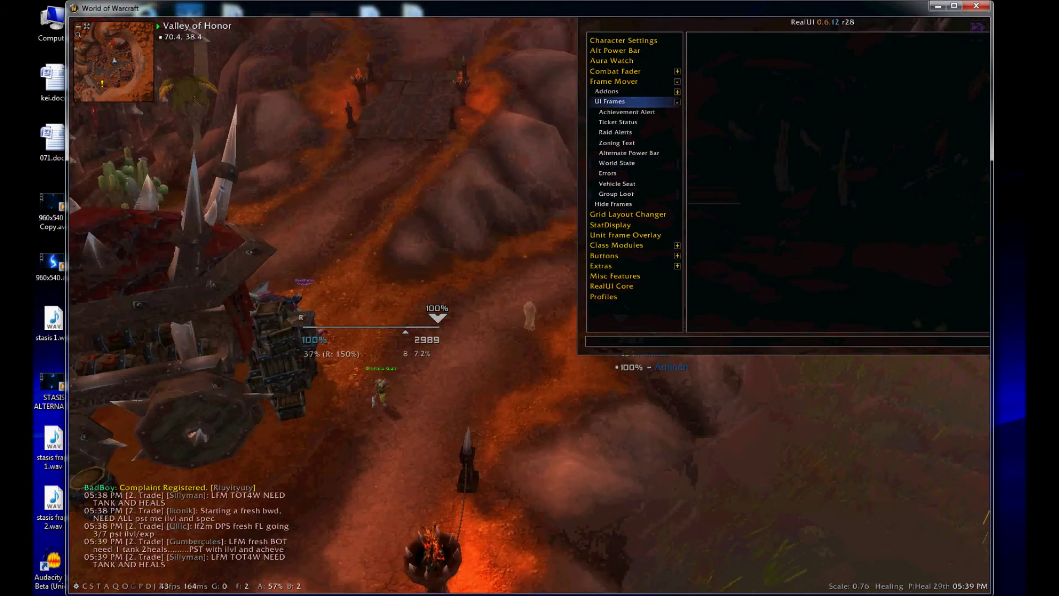
Toggle the Combat Fader off and on again, then bring up the Unit Frame Overlay page.
{"action": "left_click", "coordinate": [606, 91]}
{"action": "left_click", "coordinate": [613, 81]}
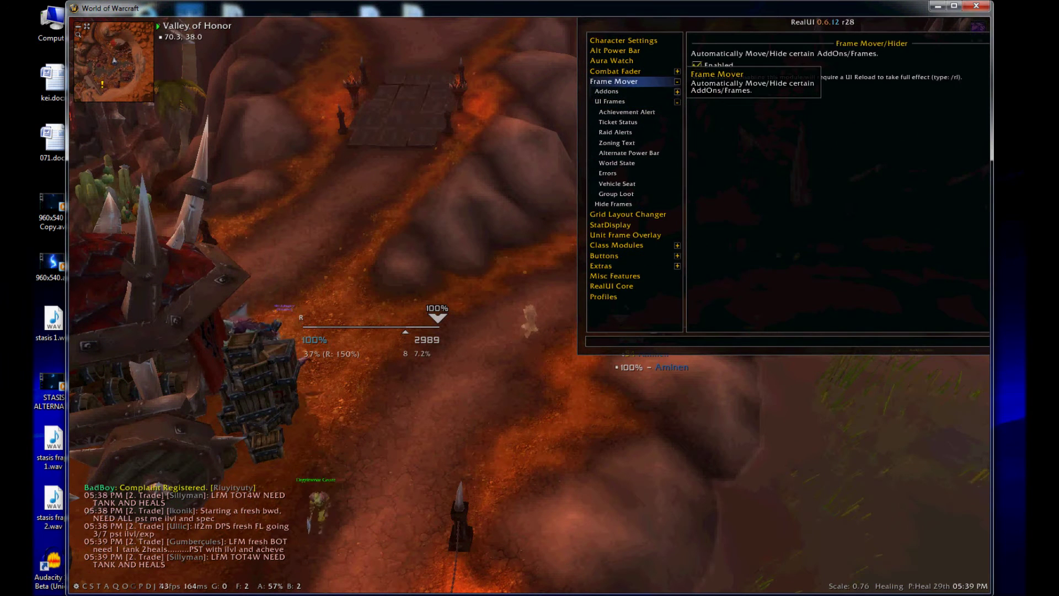
{"action": "left_click", "coordinate": [615, 71]}
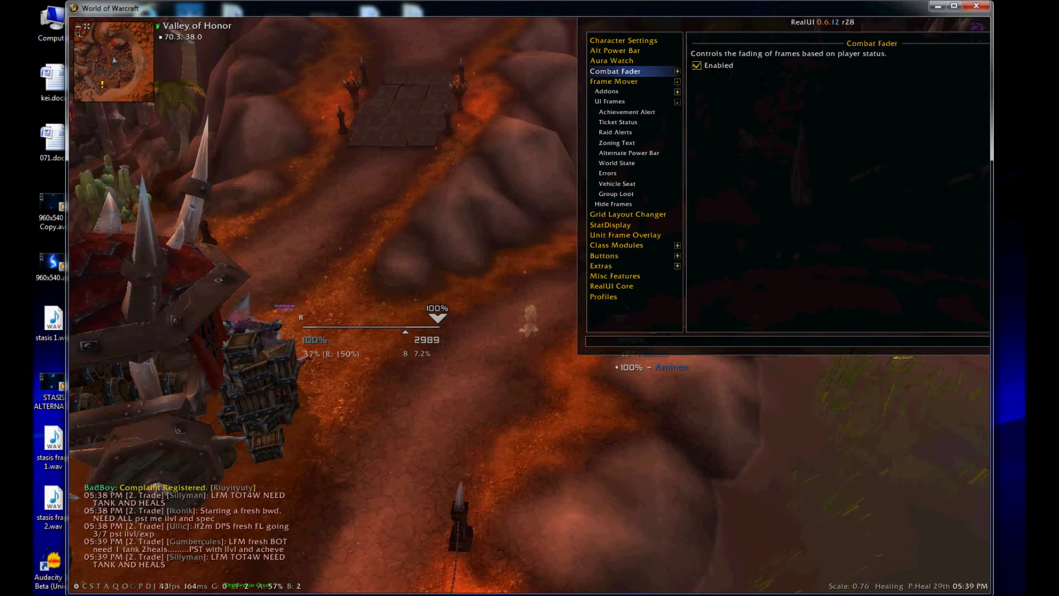
{"action": "left_click", "coordinate": [697, 65]}
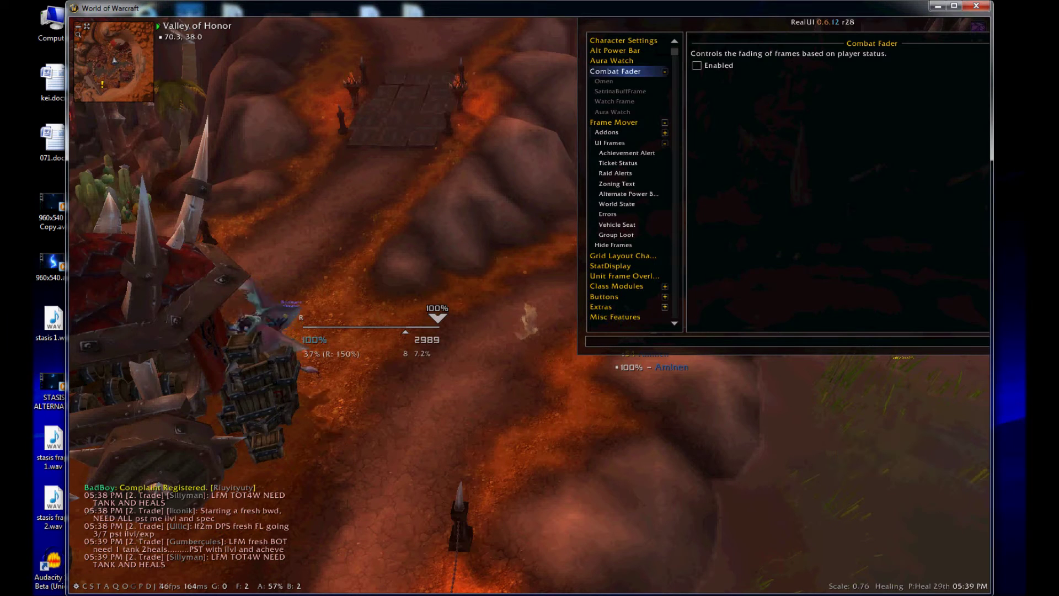
{"action": "left_click", "coordinate": [696, 65]}
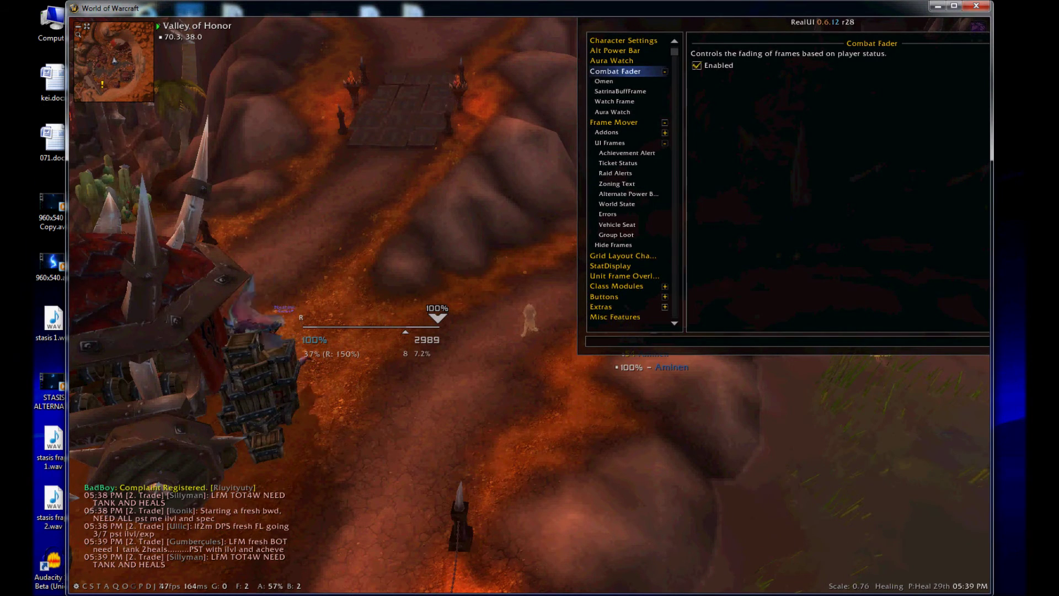
{"action": "key", "text": "a"}
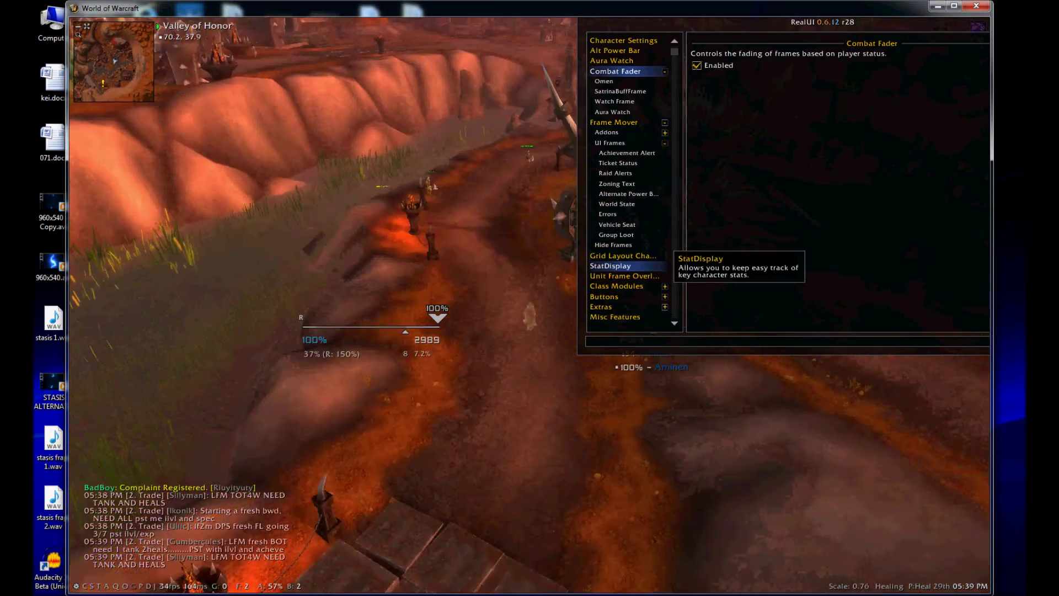
{"action": "left_click", "coordinate": [625, 276]}
{"action": "key", "text": "w"}
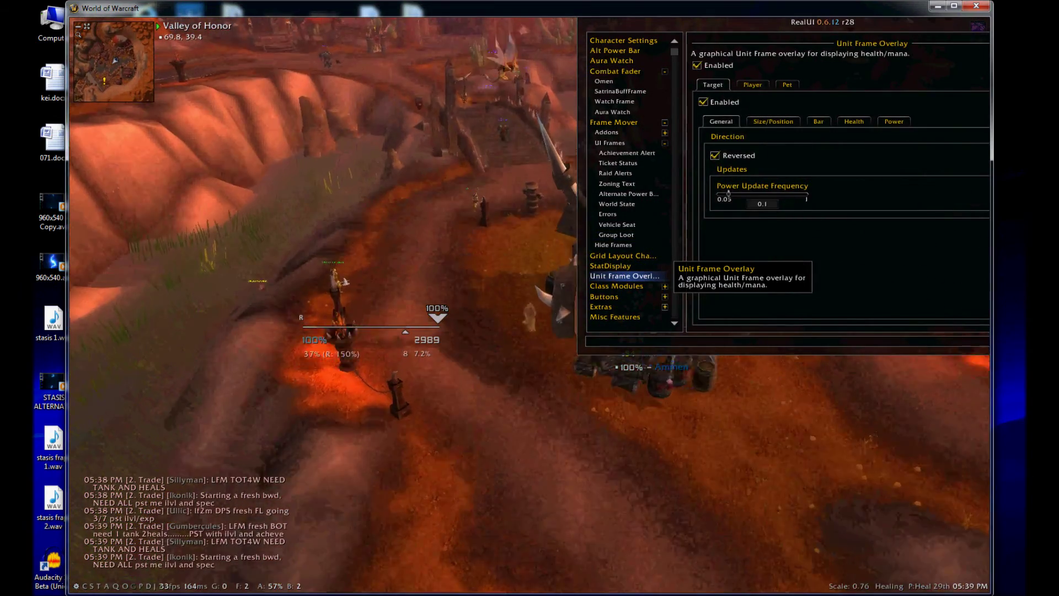
Check the overlay's size and position settings, then move on to Combat Fader and Aura Watch.
{"action": "key", "text": "w"}
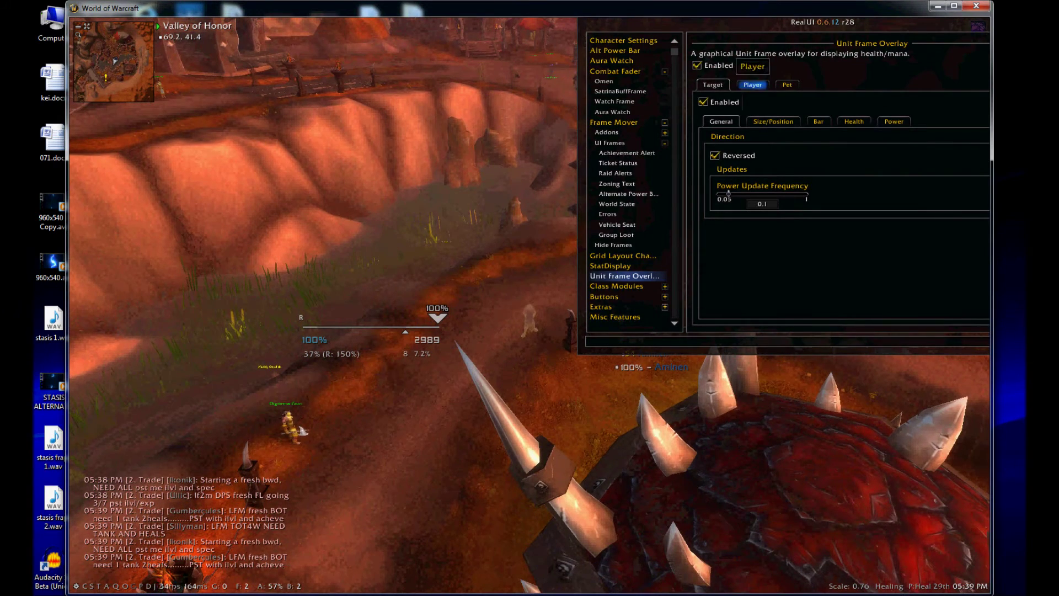
{"action": "left_click", "coordinate": [772, 121]}
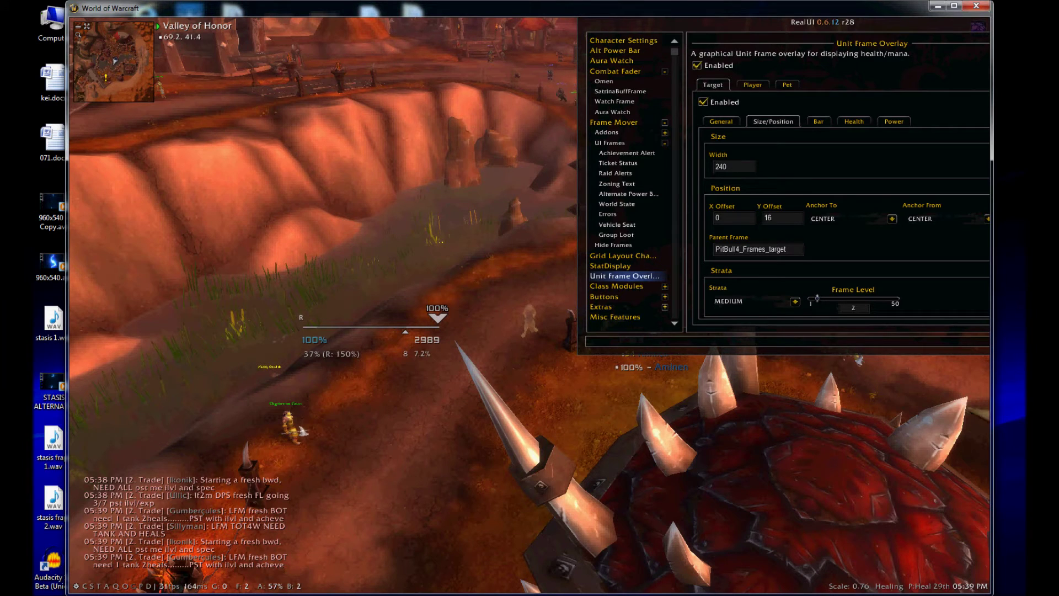
{"action": "scroll", "coordinate": [629, 276], "scroll_direction": "down", "scroll_amount": 2}
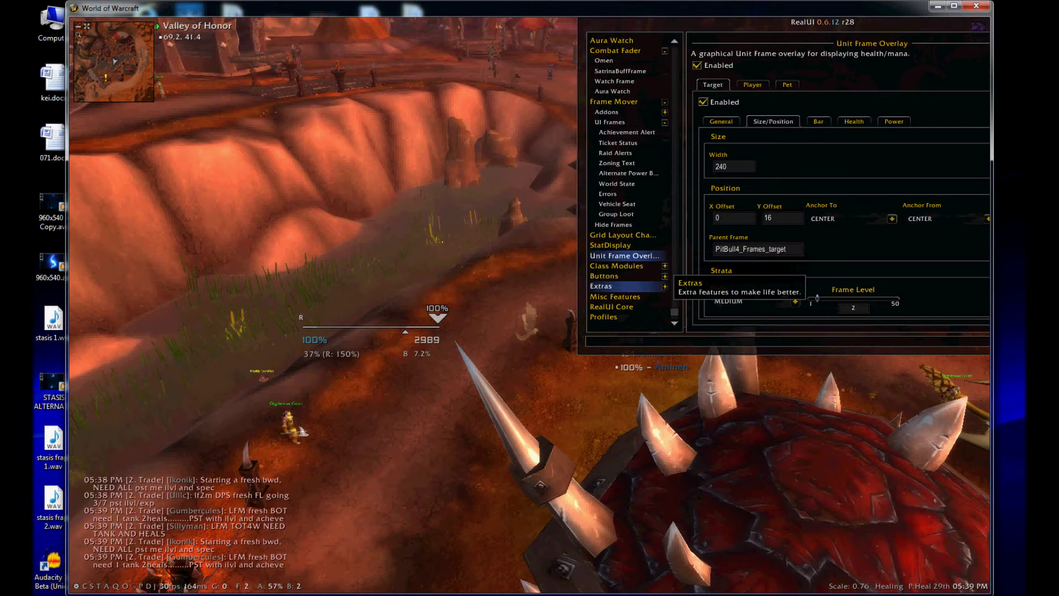
{"action": "scroll", "coordinate": [629, 276], "scroll_direction": "up", "scroll_amount": 2}
{"action": "left_click", "coordinate": [615, 71]}
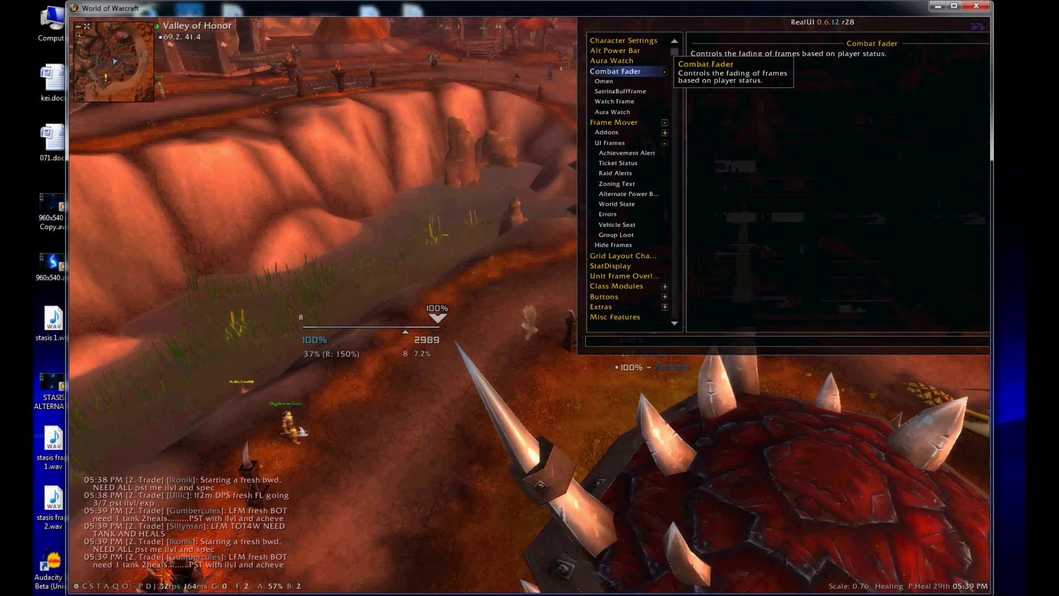
{"action": "left_click", "coordinate": [611, 61]}
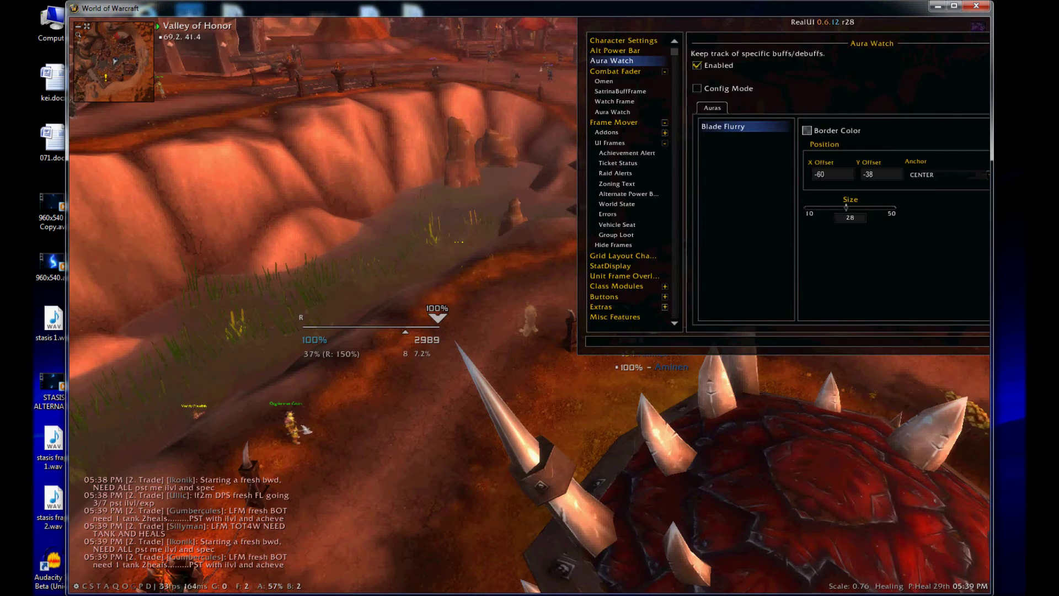
Maximize the game window and browse Aura Watch, Character Settings roles and Alt Power Bar.
{"action": "left_click_drag", "start_coordinate": [309, 8], "coordinate": [286, 2]}
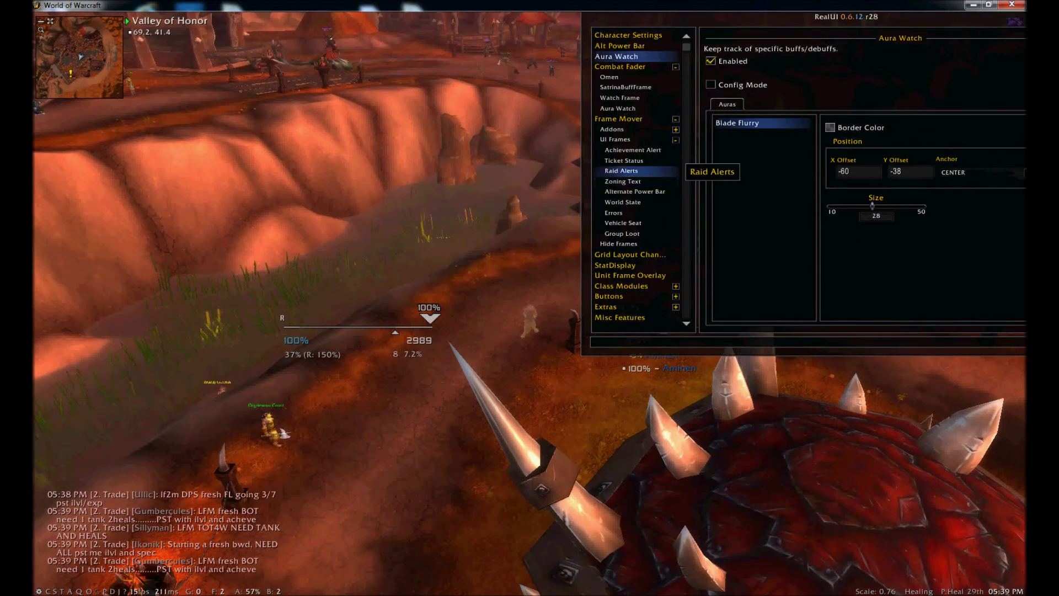
{"action": "scroll", "coordinate": [623, 154], "scroll_direction": "down", "scroll_amount": 2}
{"action": "scroll", "coordinate": [623, 152], "scroll_direction": "up", "scroll_amount": 2}
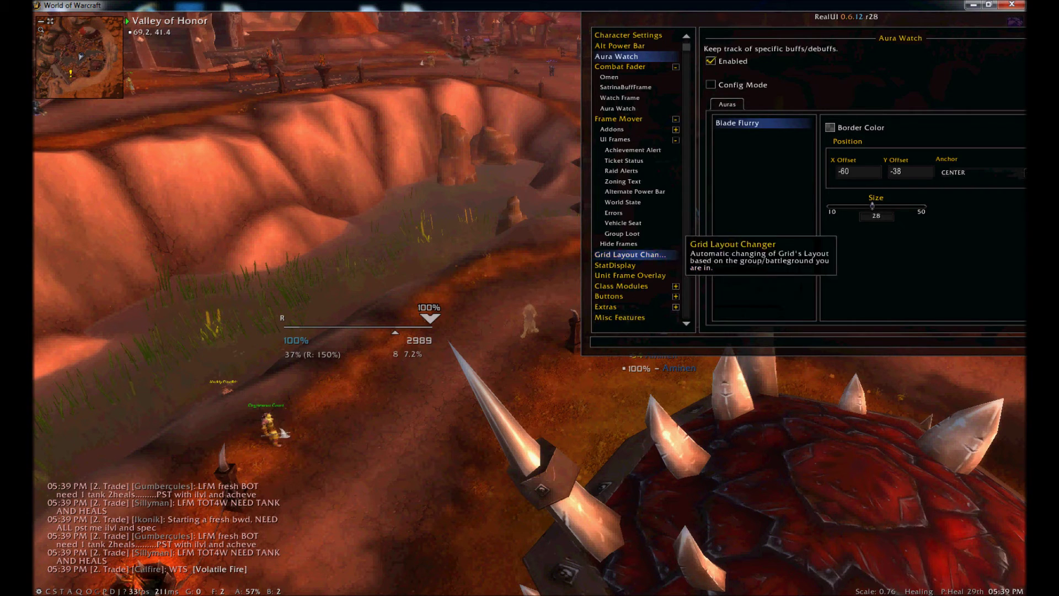
{"action": "scroll", "coordinate": [635, 237], "scroll_direction": "down", "scroll_amount": 2}
{"action": "scroll", "coordinate": [634, 223], "scroll_direction": "up", "scroll_amount": 2}
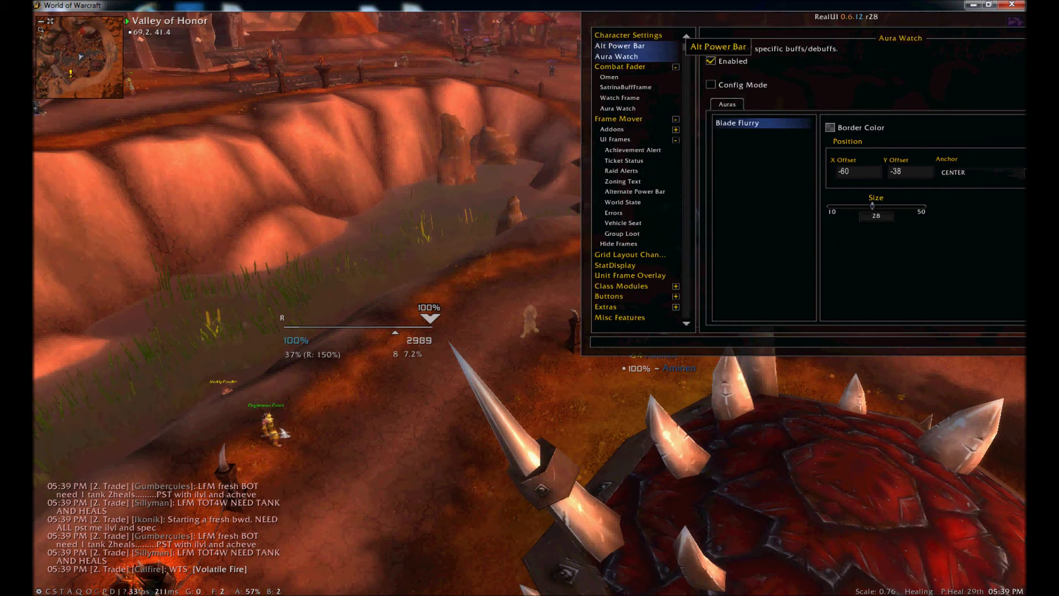
{"action": "left_click", "coordinate": [629, 35]}
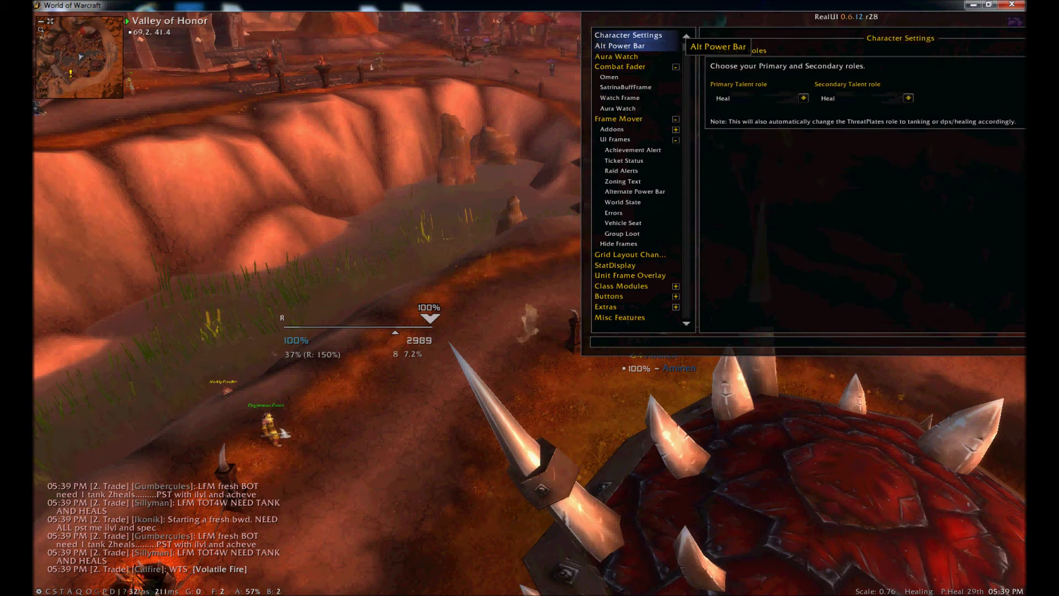
{"action": "left_click", "coordinate": [620, 45]}
{"action": "left_click", "coordinate": [616, 56]}
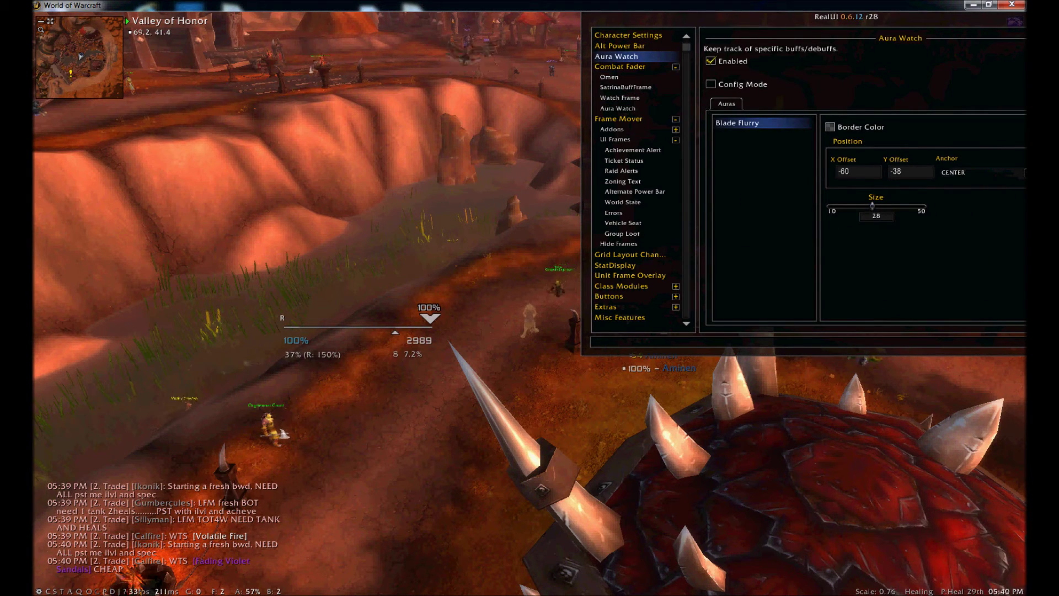
Walk across the bridge while browsing Combat Fader's Omen, SatrinaBuffFrame, Watch Frame and Aura Watch settings.
{"action": "key", "text": "w"}
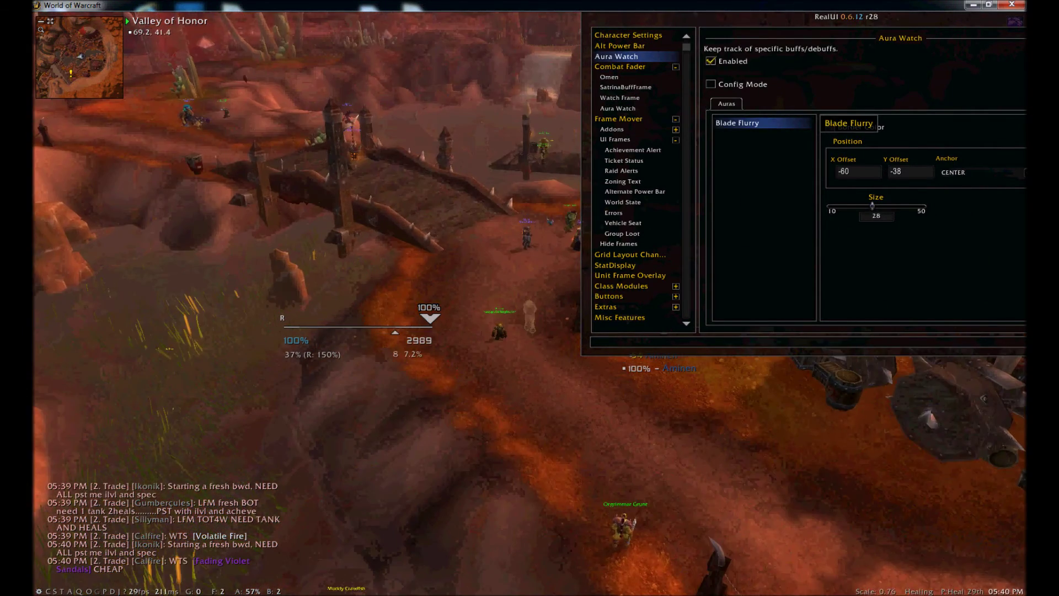
{"action": "key", "text": "w"}
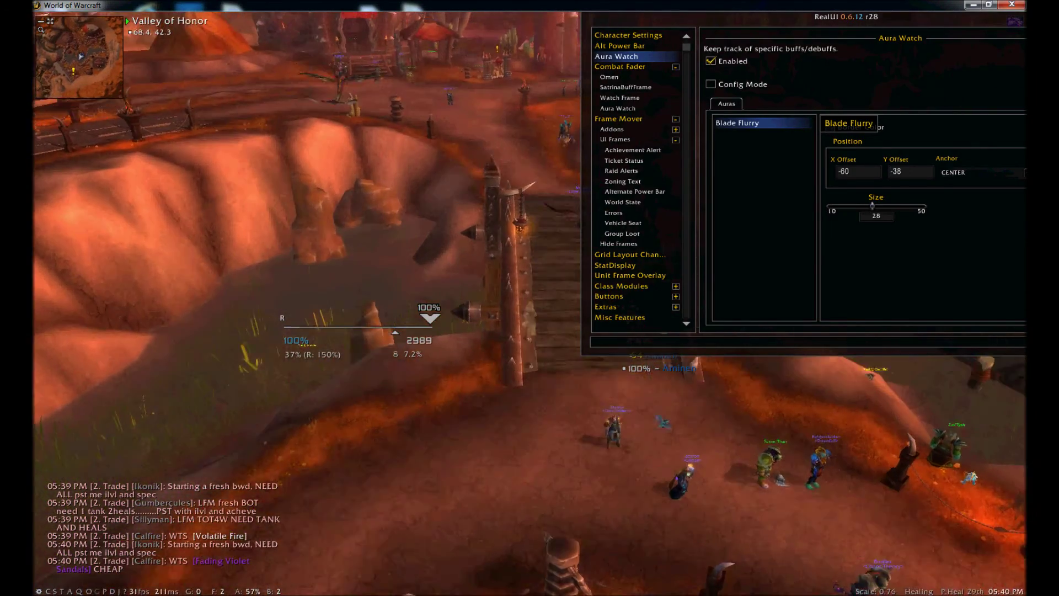
{"action": "key", "text": "w"}
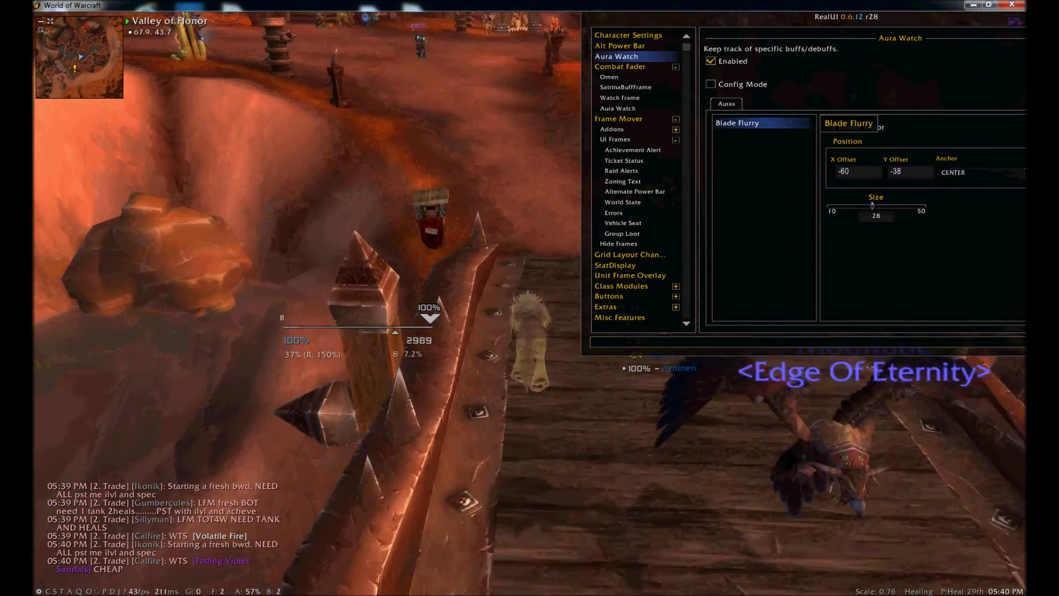
{"action": "key", "text": "w"}
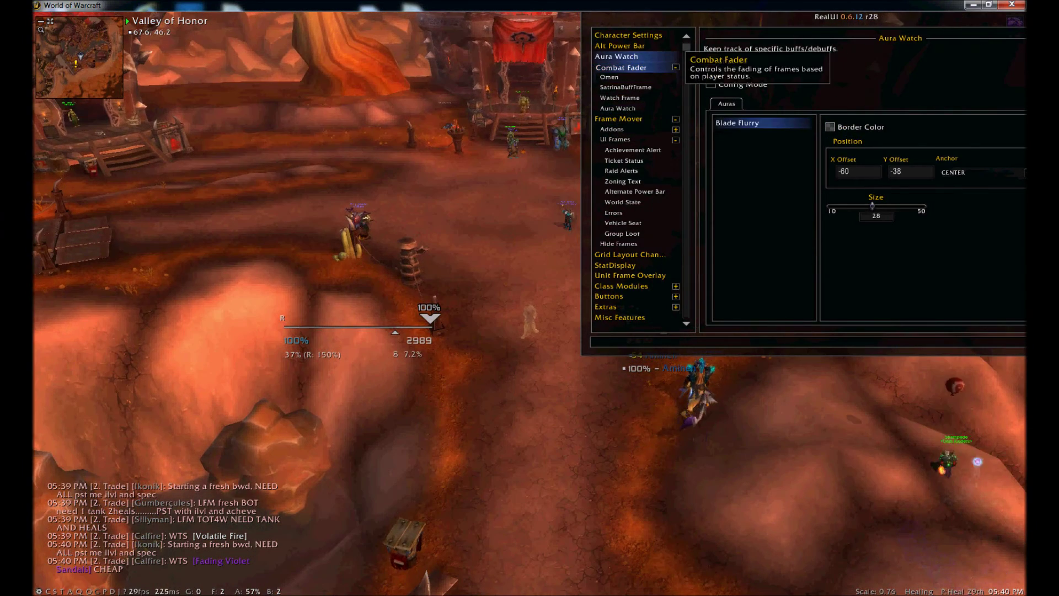
{"action": "left_click", "coordinate": [620, 66]}
{"action": "left_click", "coordinate": [609, 77]}
{"action": "left_click", "coordinate": [626, 88]}
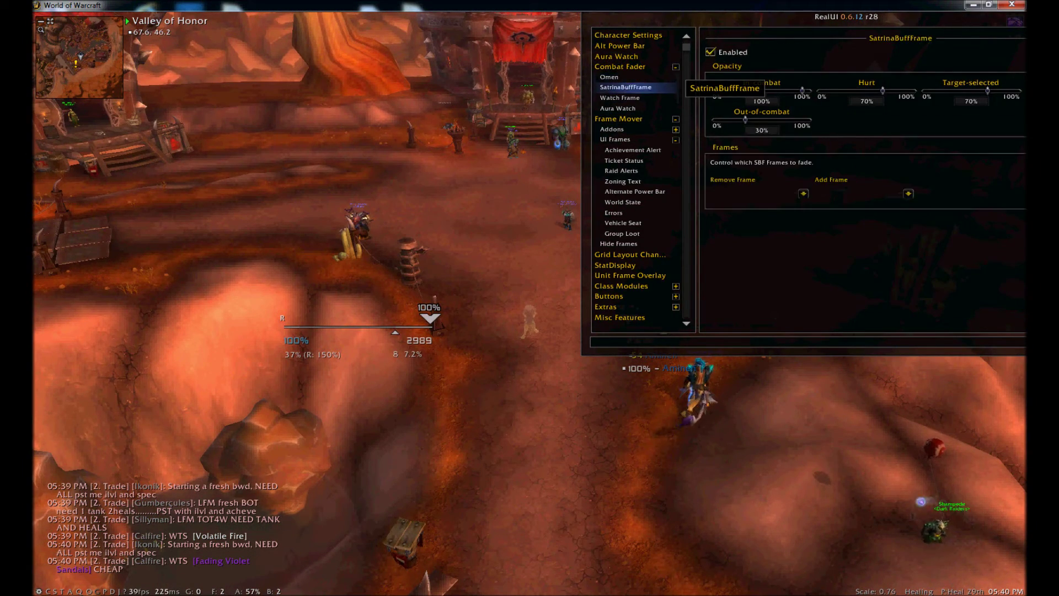
{"action": "left_click", "coordinate": [620, 97]}
{"action": "left_click", "coordinate": [618, 109]}
{"action": "left_click", "coordinate": [620, 98]}
{"action": "left_click", "coordinate": [625, 87]}
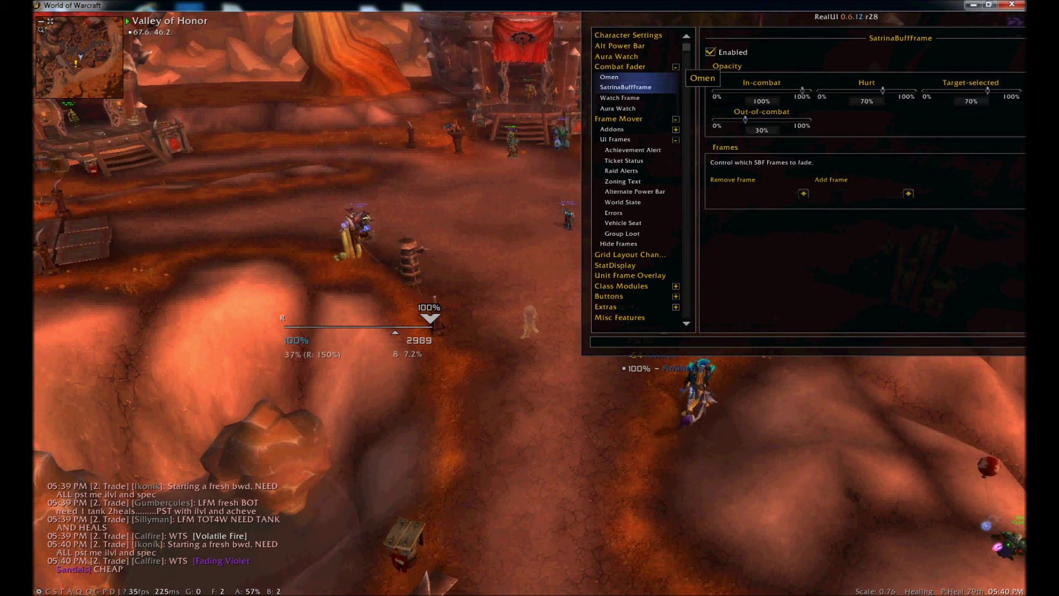
{"action": "left_click", "coordinate": [609, 77]}
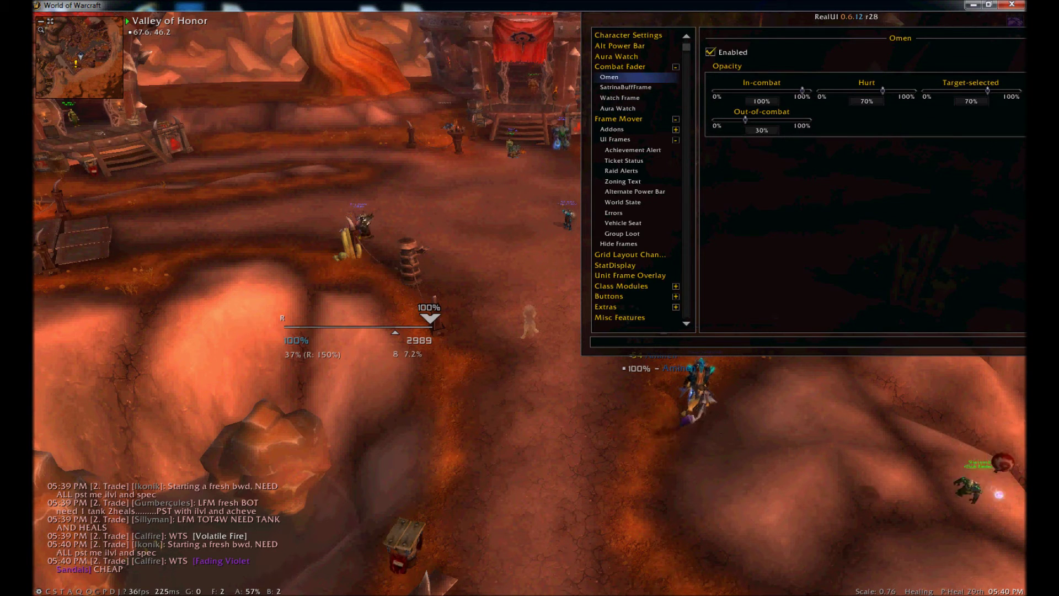
View Grid Layout Changer, StatDisplay, Unit Frame Overlay and Class Modules, then close RealUI config.
{"action": "left_click", "coordinate": [629, 254]}
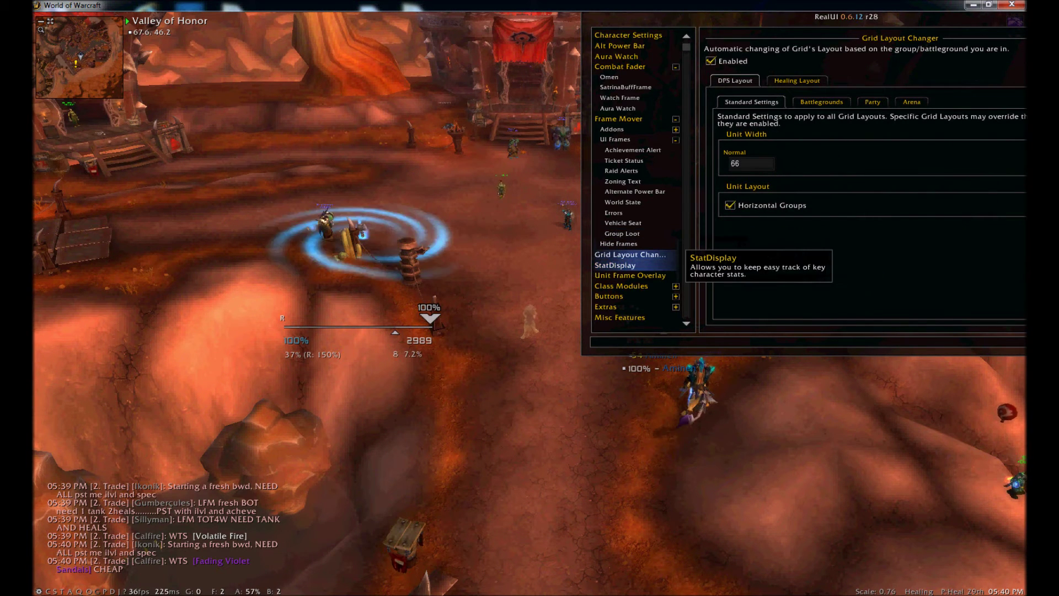
{"action": "left_click", "coordinate": [615, 265]}
{"action": "left_click", "coordinate": [629, 275]}
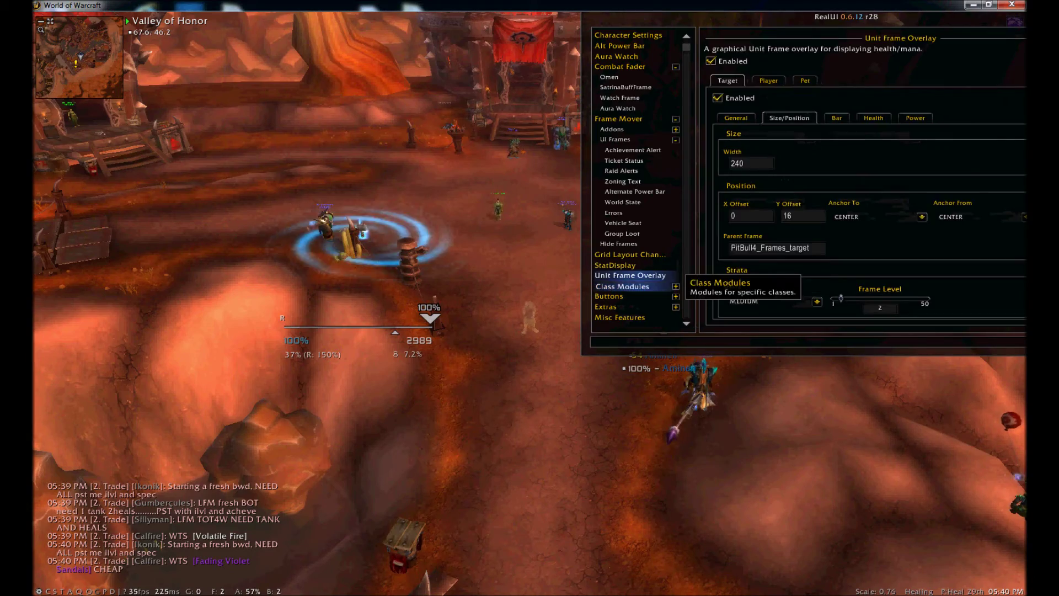
{"action": "left_click", "coordinate": [624, 286]}
{"action": "scroll", "coordinate": [623, 285], "scroll_direction": "down", "scroll_amount": 2}
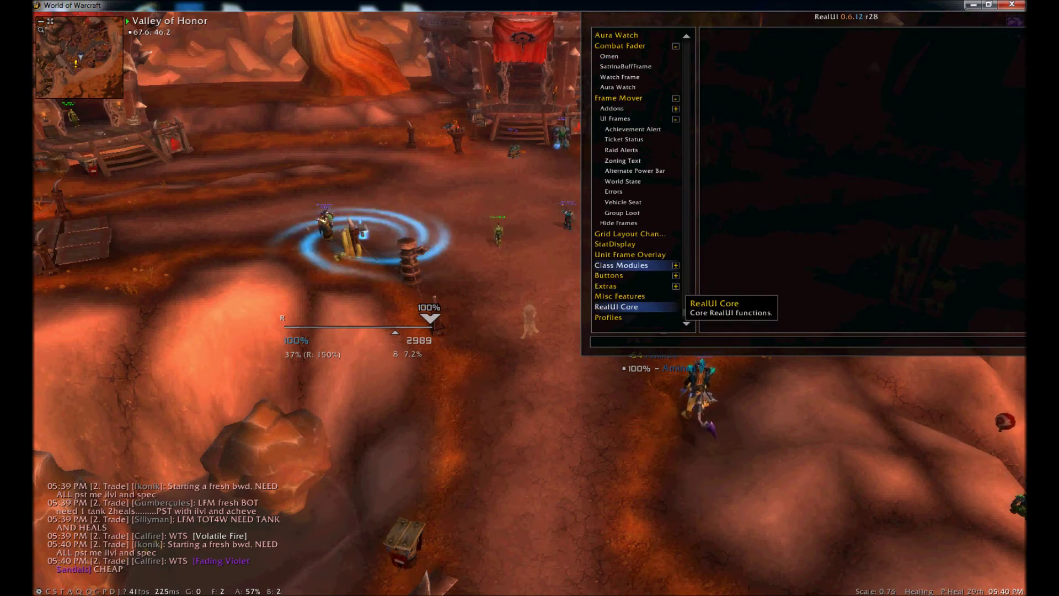
{"action": "key", "text": "Escape"}
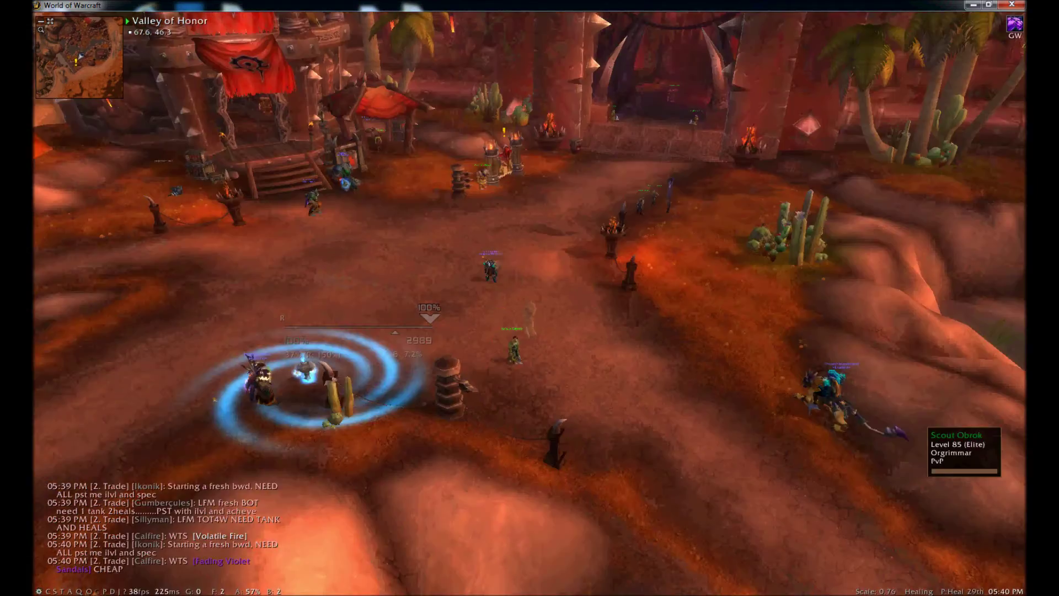
Move the character forward across the Valley of Honor, then steer right.
{"action": "key", "text": "w"}
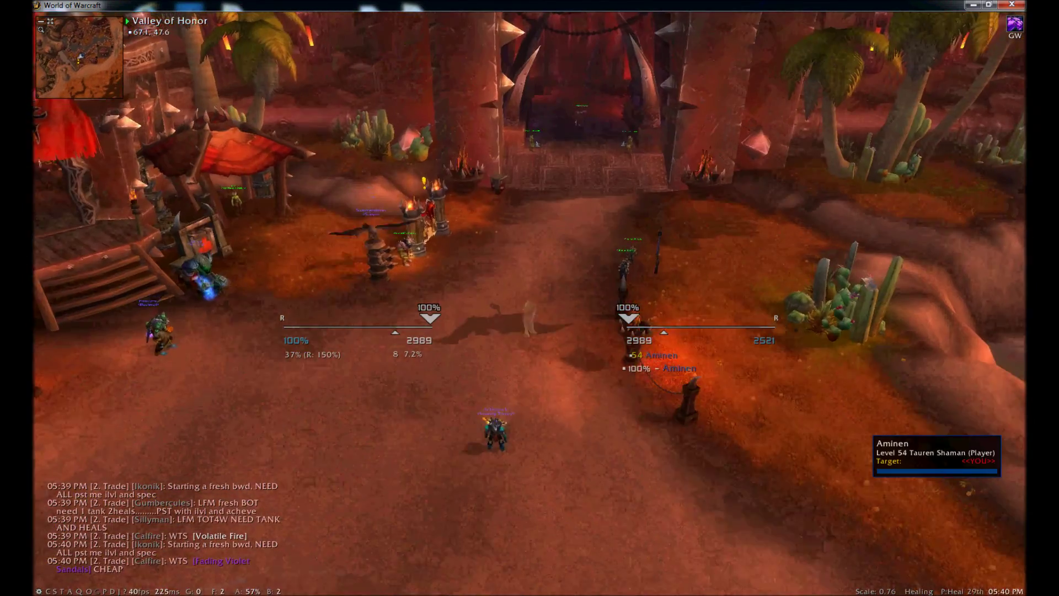
{"action": "key", "text": "w"}
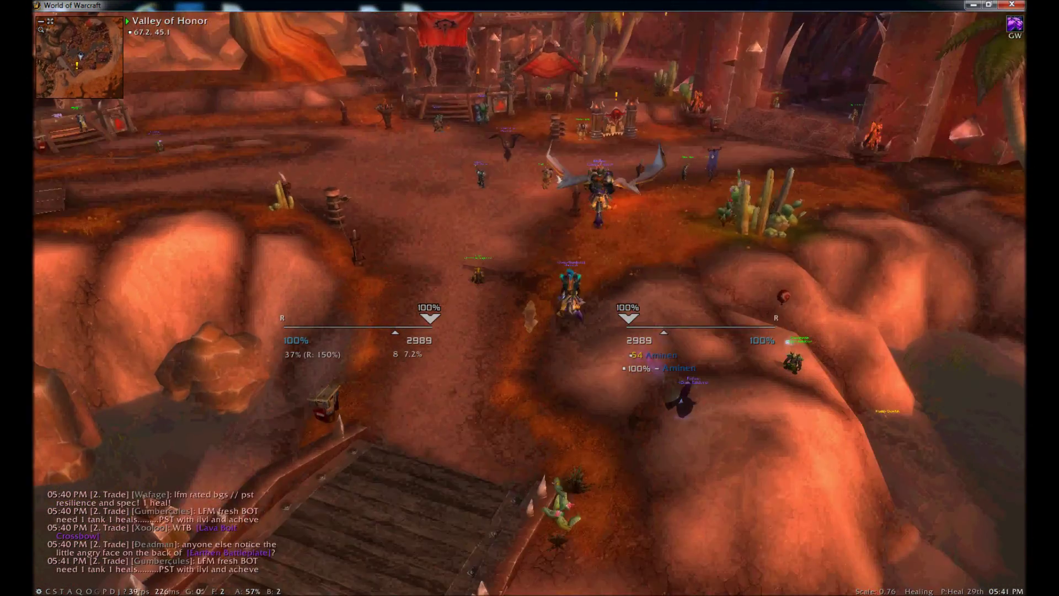
{"action": "key", "text": "d"}
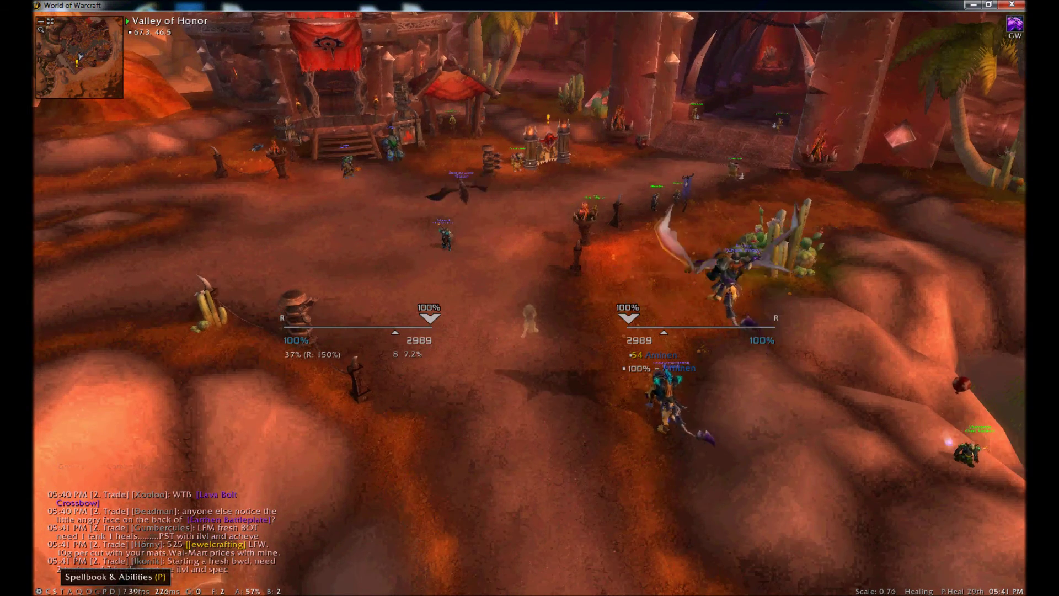
Open the spellbook and flip through the Professions, Mounts and Companions tabs.
{"action": "left_click", "coordinate": [104, 591]}
{"action": "left_click", "coordinate": [104, 591]}
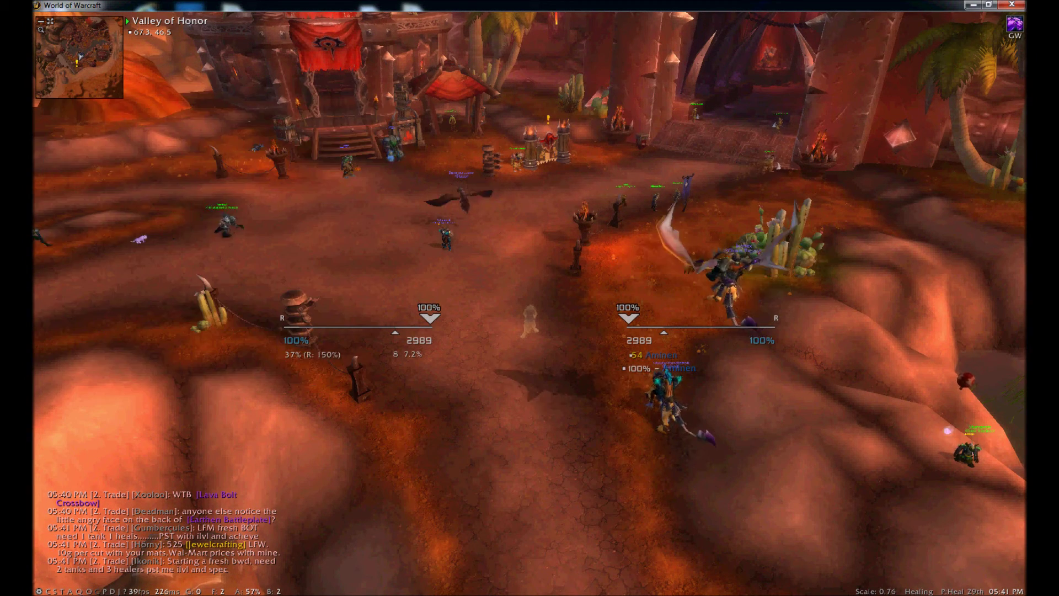
{"action": "left_click", "coordinate": [104, 591]}
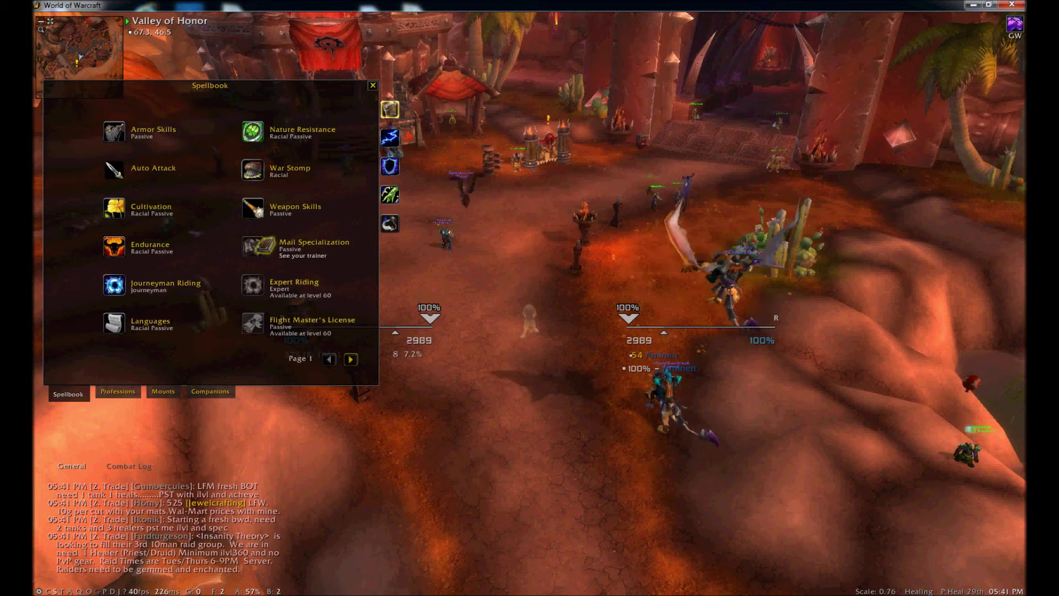
{"action": "left_click", "coordinate": [119, 391]}
{"action": "left_click", "coordinate": [163, 391]}
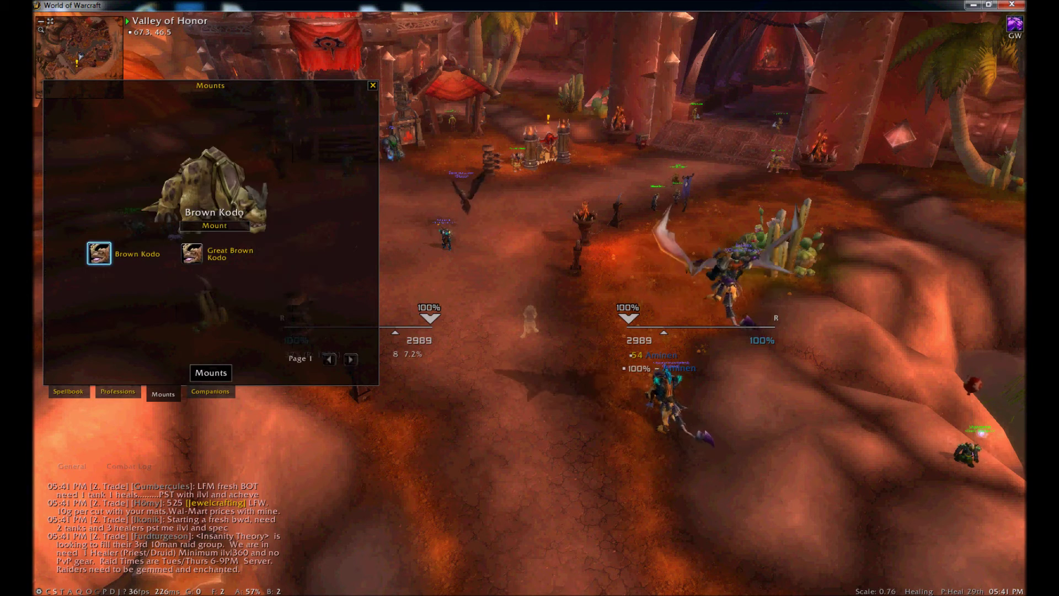
{"action": "left_click", "coordinate": [210, 392]}
{"action": "left_click", "coordinate": [163, 391]}
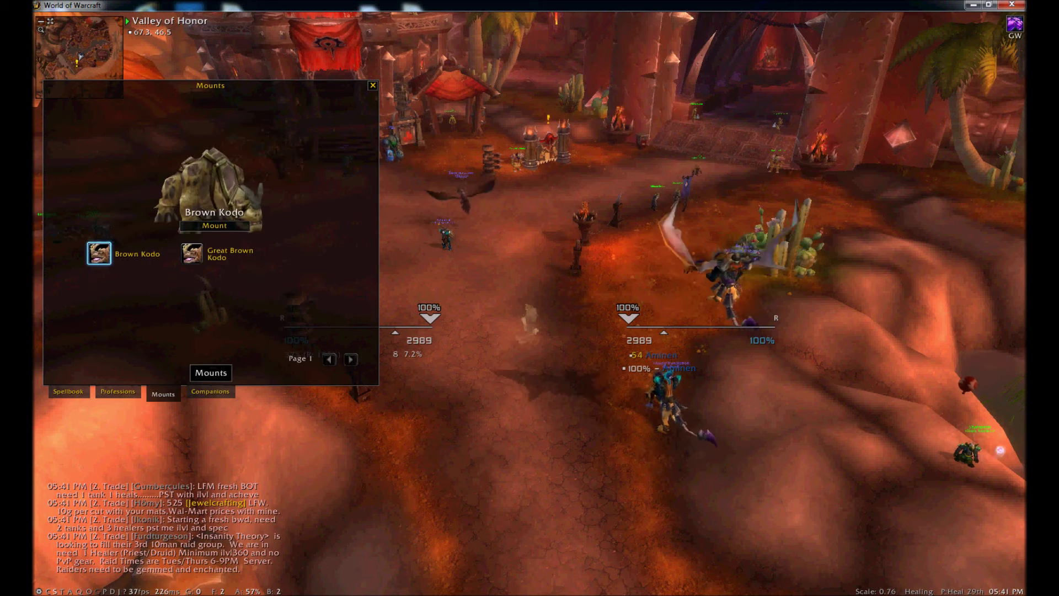
{"action": "left_click", "coordinate": [118, 391]}
{"action": "left_click", "coordinate": [68, 392]}
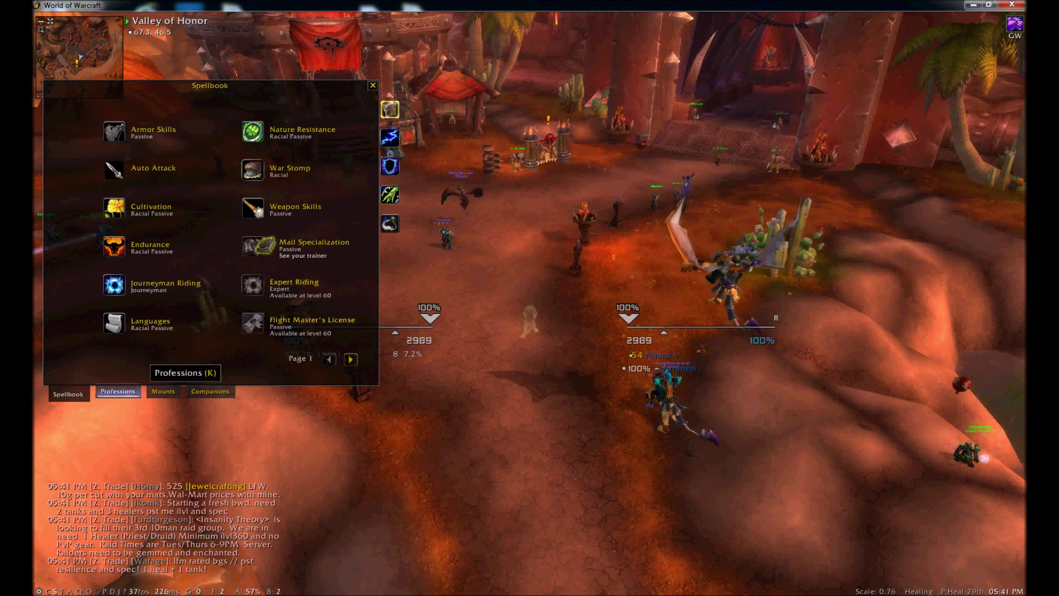
Browse professions, spells, companions and mounts once more, then close the spellbook.
{"action": "left_click", "coordinate": [118, 391]}
{"action": "left_click", "coordinate": [210, 391]}
{"action": "left_click", "coordinate": [118, 393]}
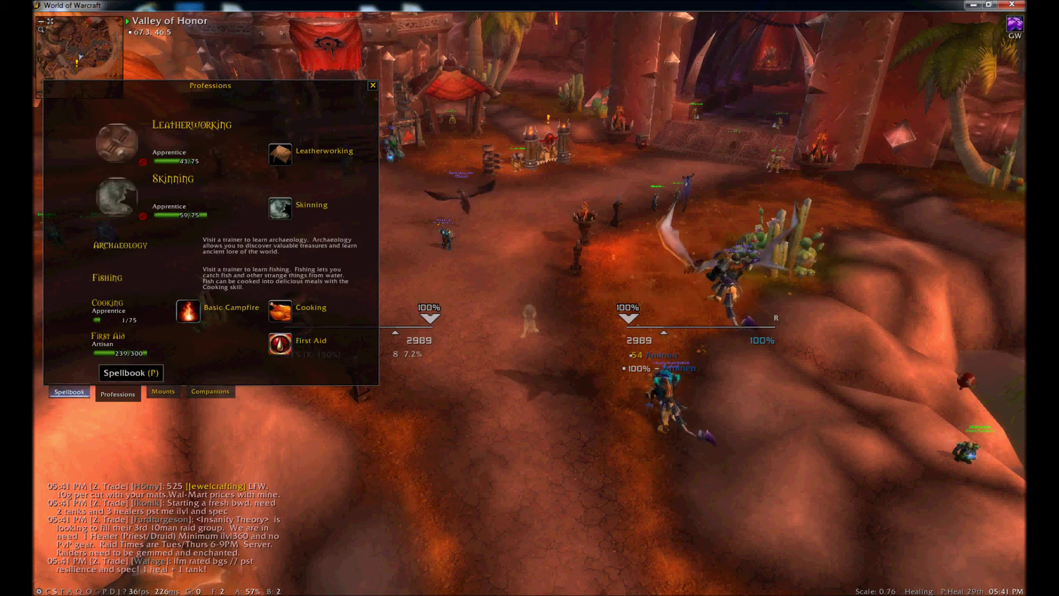
{"action": "left_click", "coordinate": [69, 391]}
{"action": "left_click", "coordinate": [118, 393]}
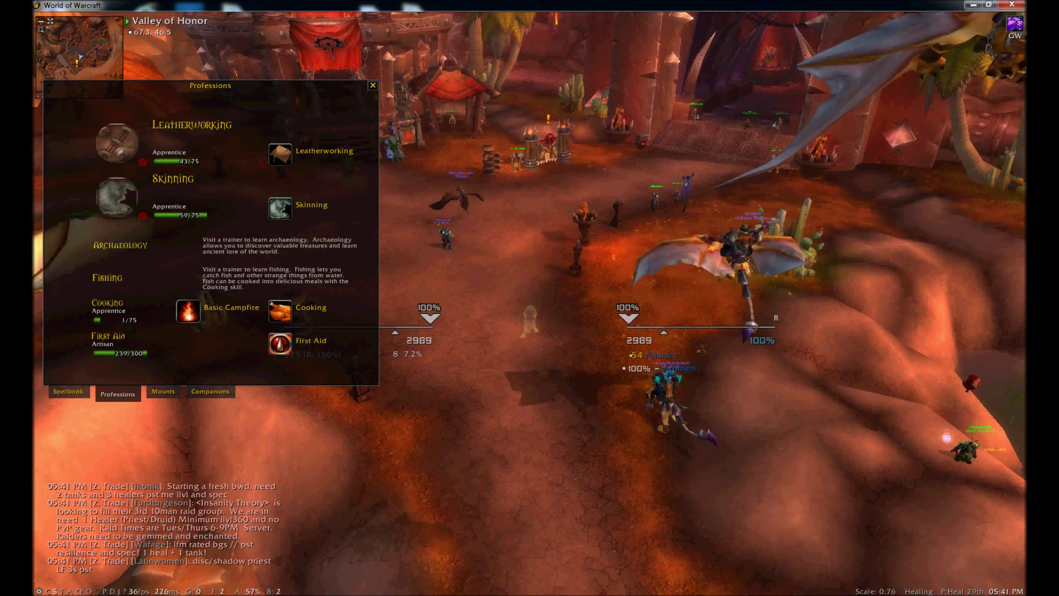
{"action": "left_click", "coordinate": [210, 391]}
{"action": "left_click", "coordinate": [163, 393]}
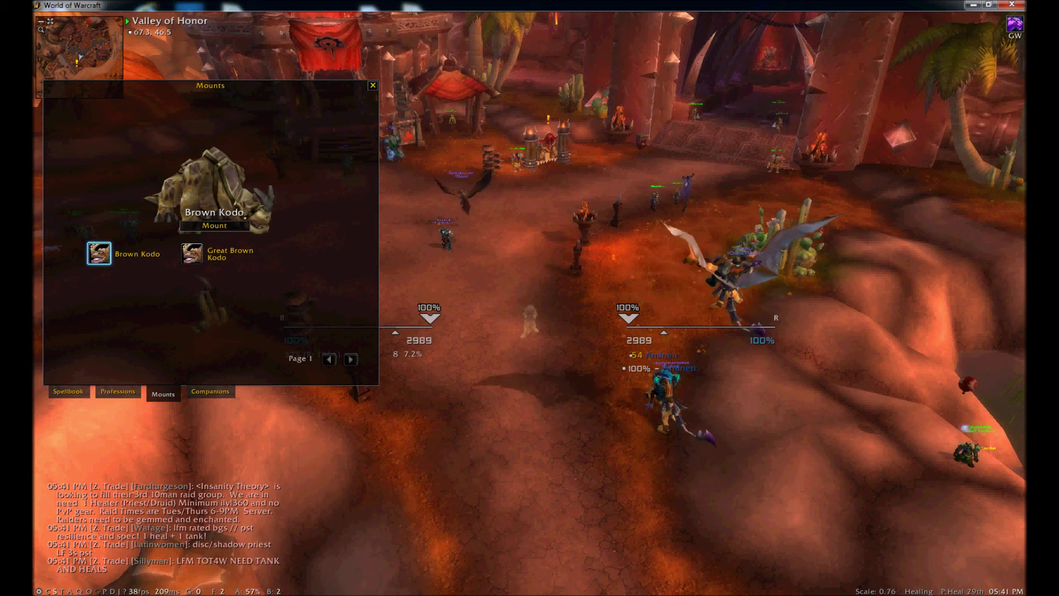
{"action": "key", "text": "Escape"}
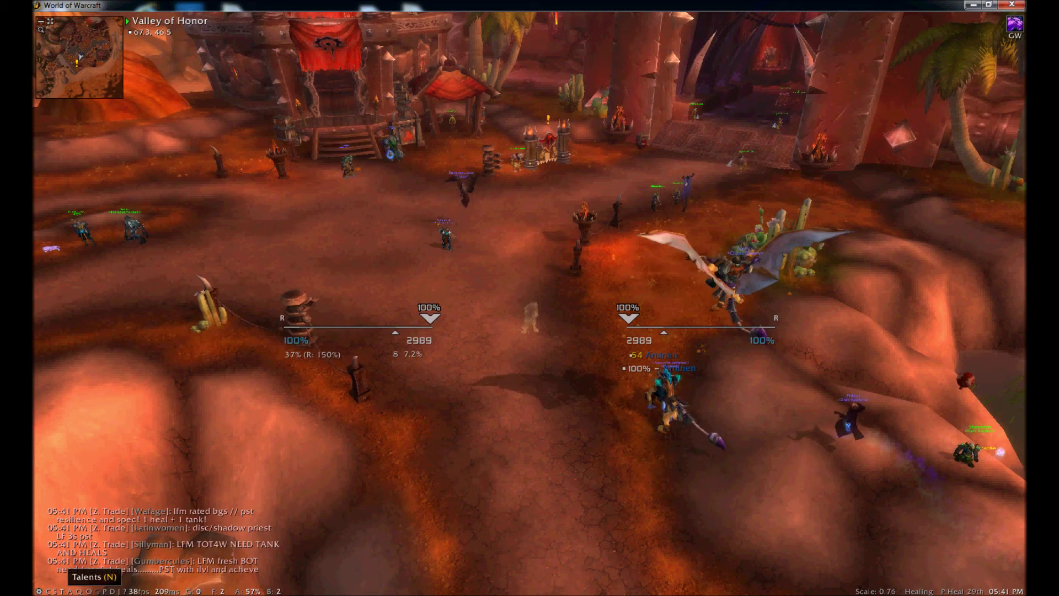
{"action": "left_click", "coordinate": [62, 591]}
{"action": "key", "text": "Escape"}
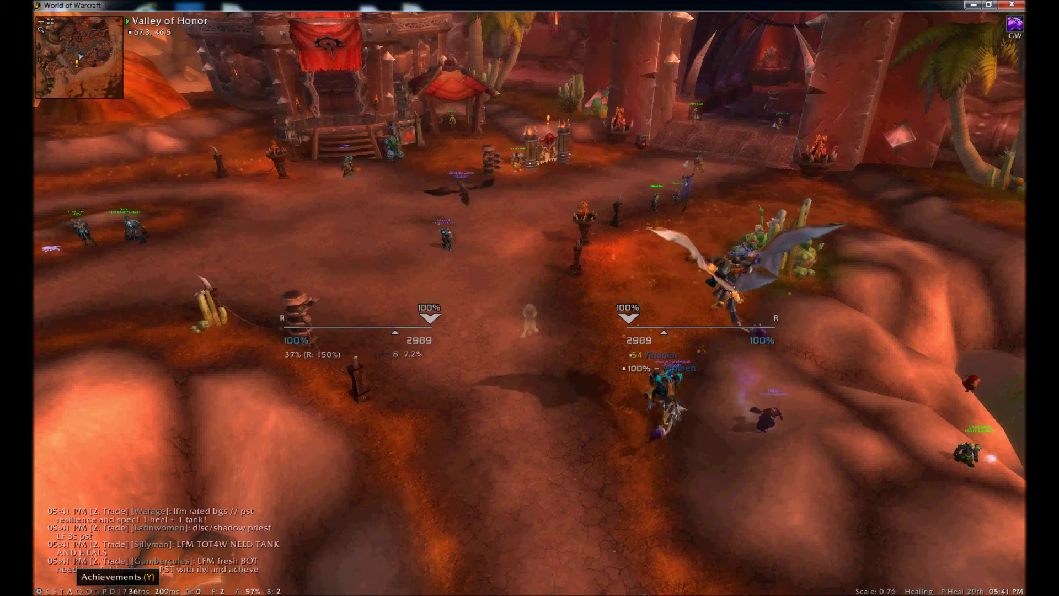
{"action": "key", "text": "a"}
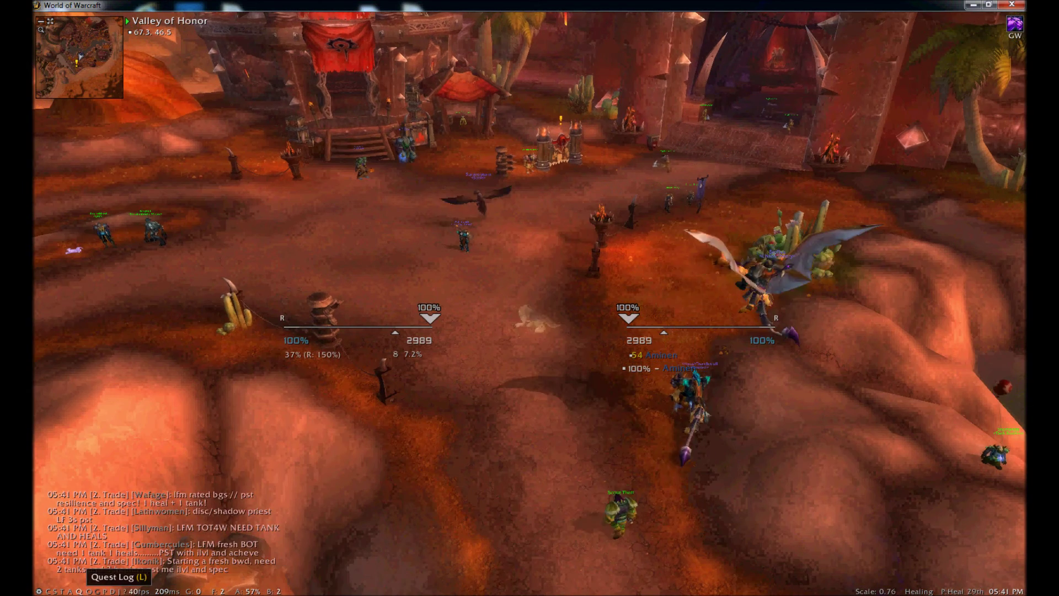
{"action": "left_click", "coordinate": [79, 591]}
{"action": "left_click", "coordinate": [79, 590]}
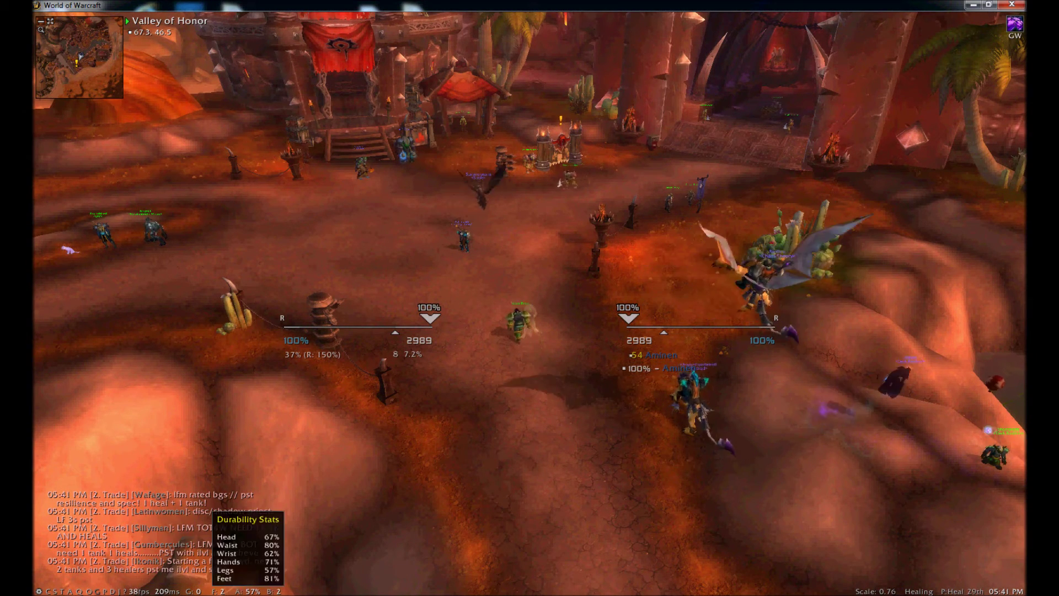
{"action": "left_click", "coordinate": [876, 591]}
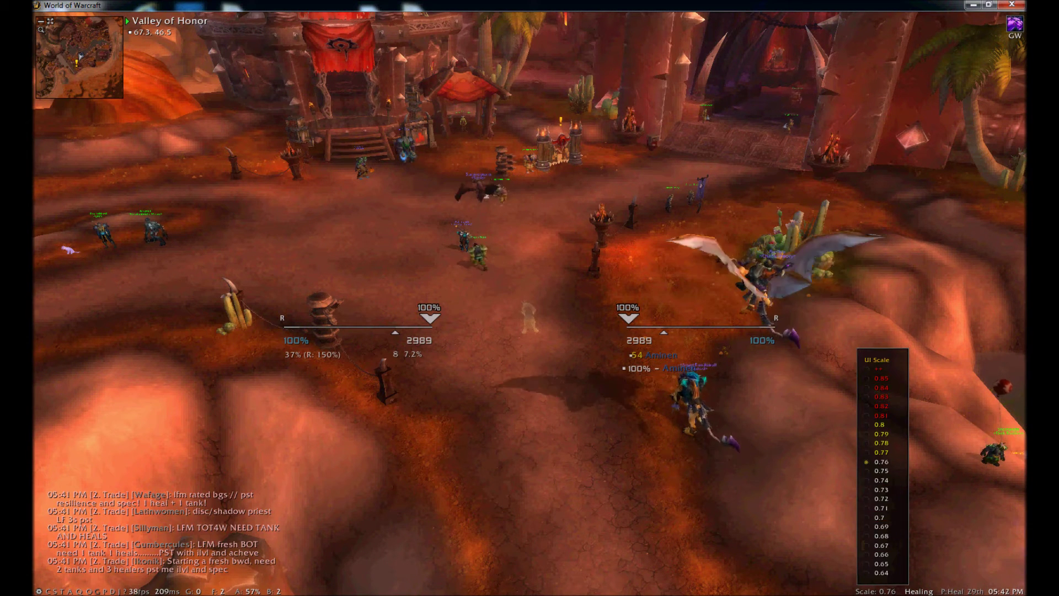
{"action": "left_click", "coordinate": [919, 591]}
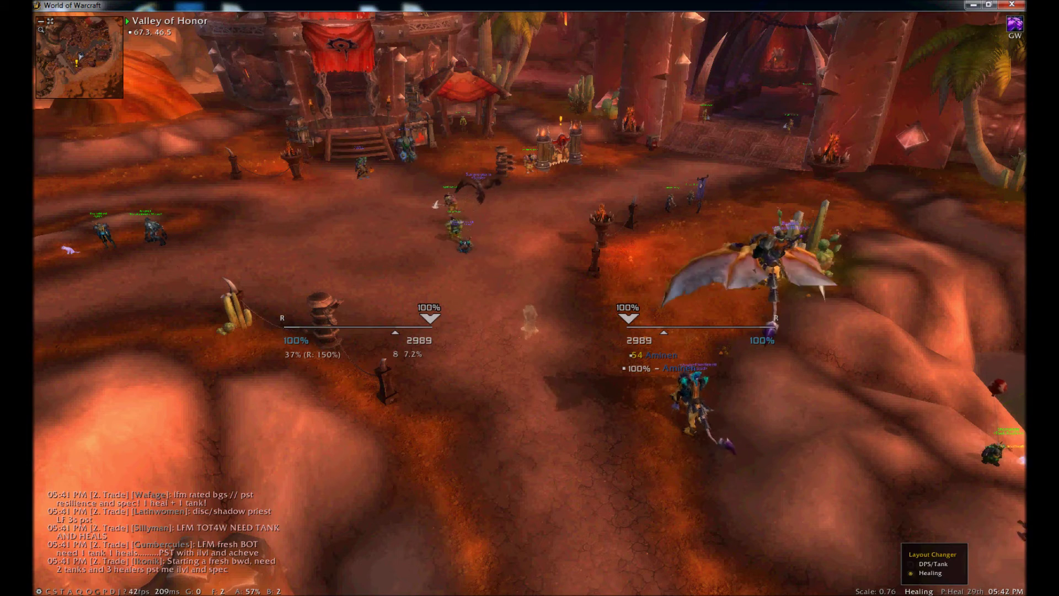
{"action": "left_click", "coordinate": [975, 591]}
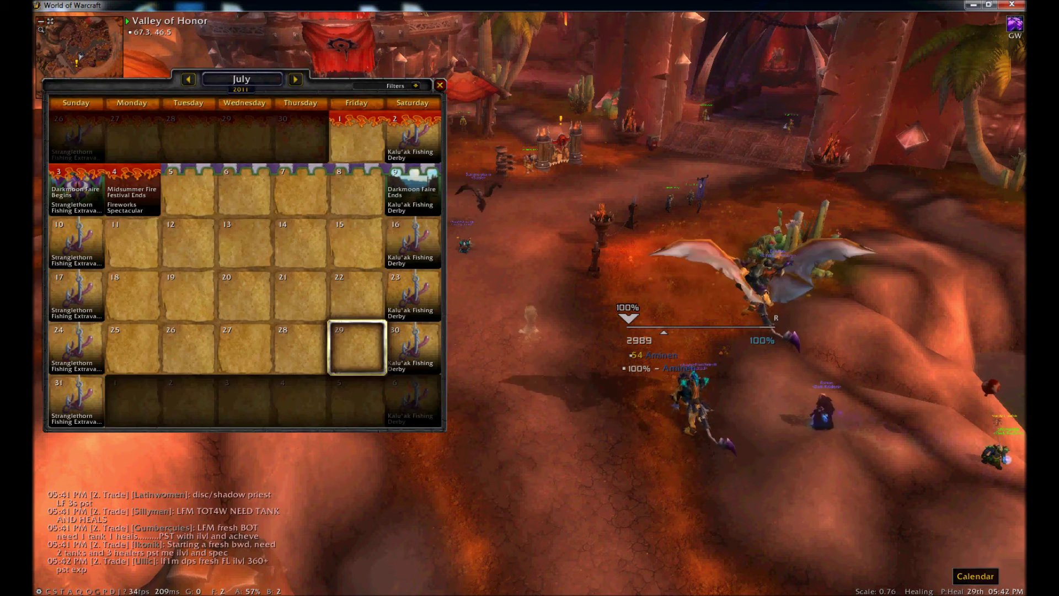
{"action": "left_click", "coordinate": [1005, 590]}
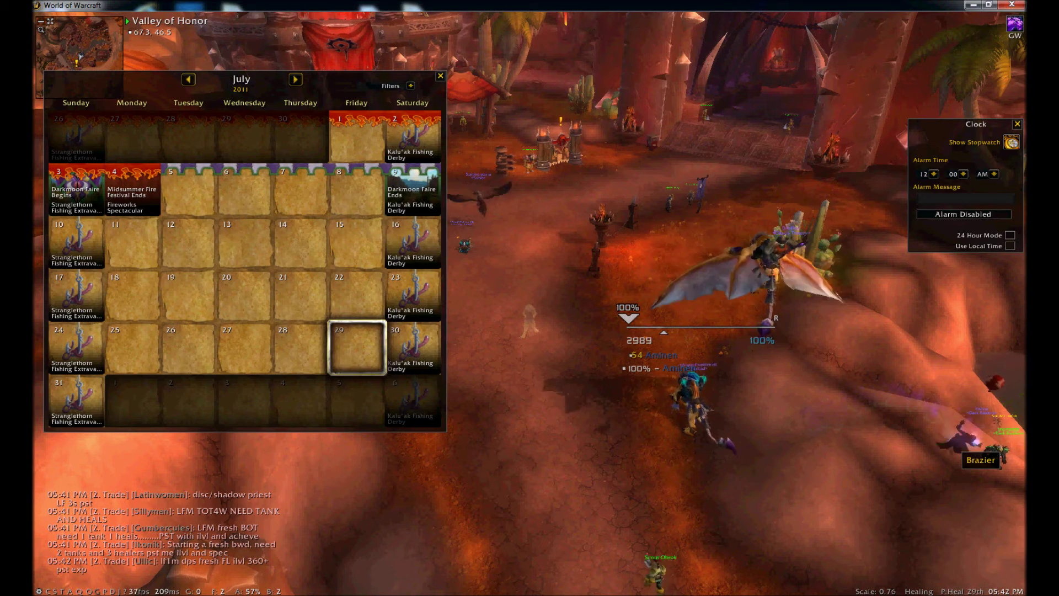
{"action": "key", "text": "Escape"}
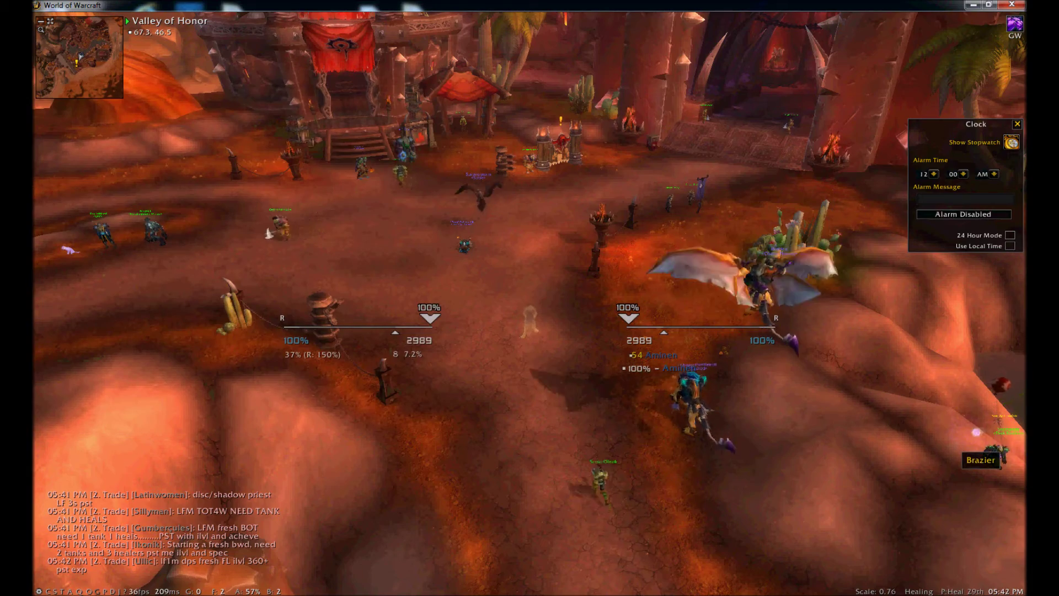
{"action": "key", "text": "Escape"}
Walk the character through the city toward the bridge.
{"action": "key", "text": "d"}
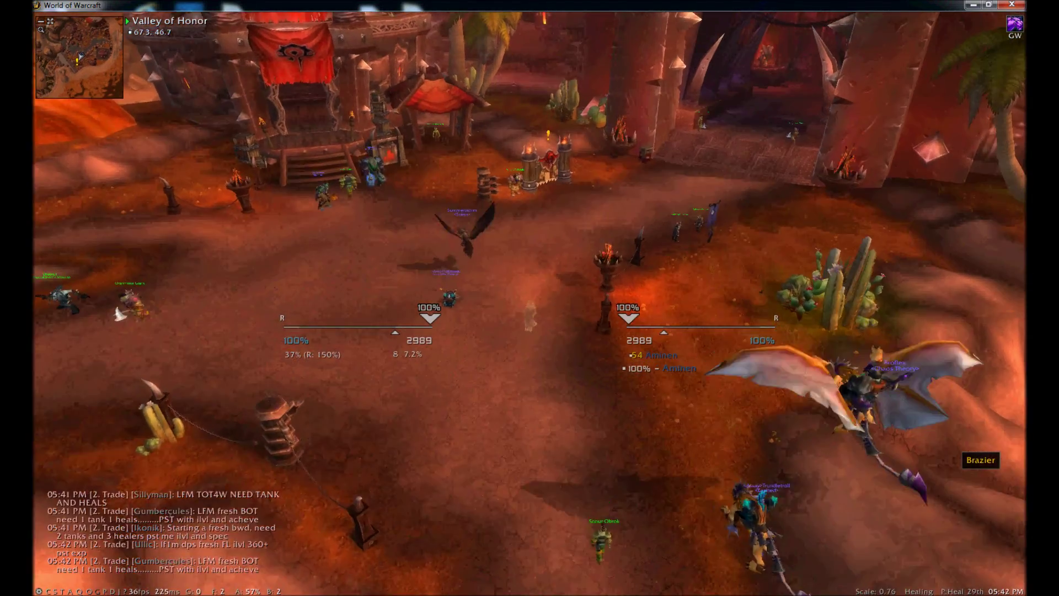
{"action": "key", "text": "d"}
{"action": "key", "text": "w"}
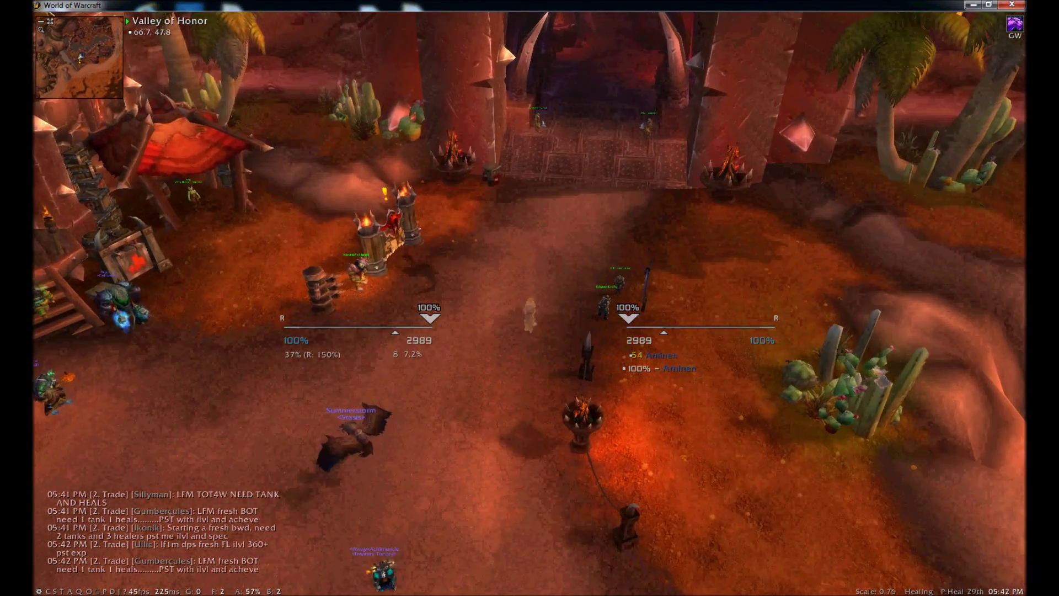
{"action": "key", "text": "a"}
{"action": "key", "text": "w"}
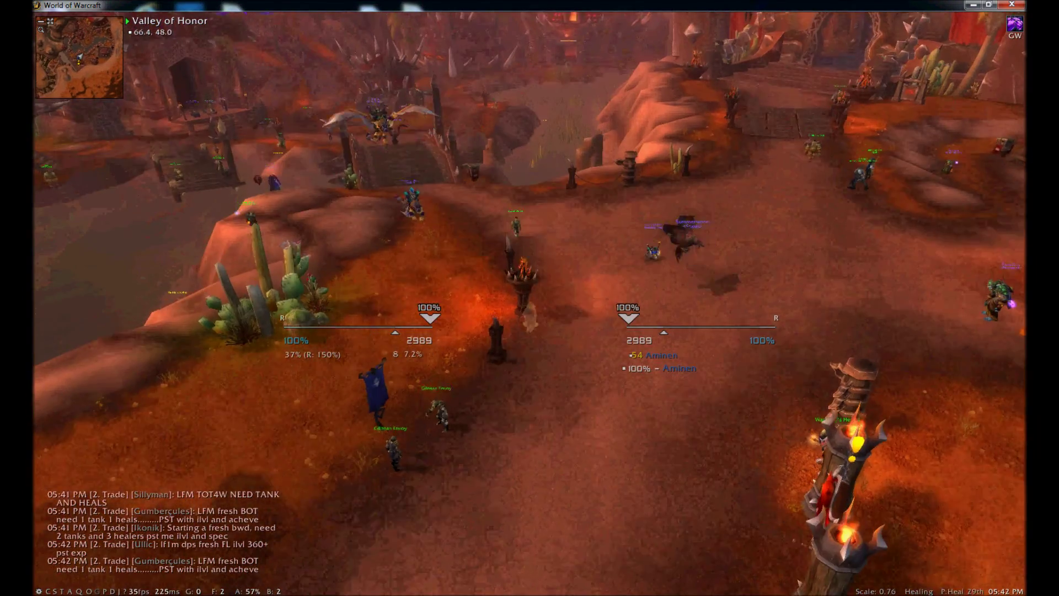
{"action": "key", "text": "a"}
{"action": "key", "text": "w"}
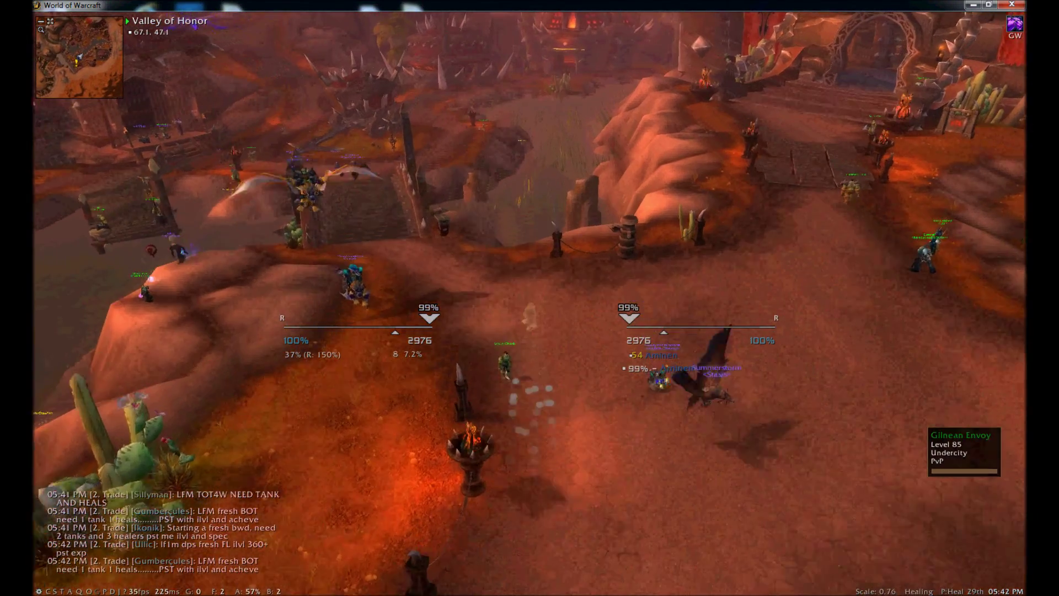
{"action": "key", "text": "a"}
{"action": "key", "text": "w"}
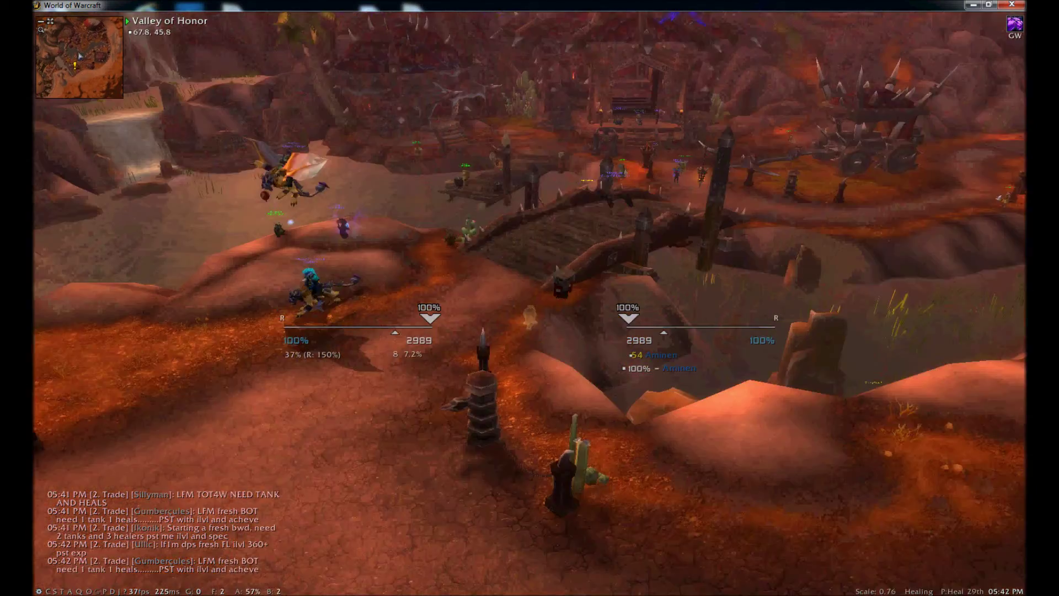
Cross the bridge into the valley and run /bartend to open Bartender4 settings.
{"action": "key", "text": "d"}
{"action": "key", "text": "w"}
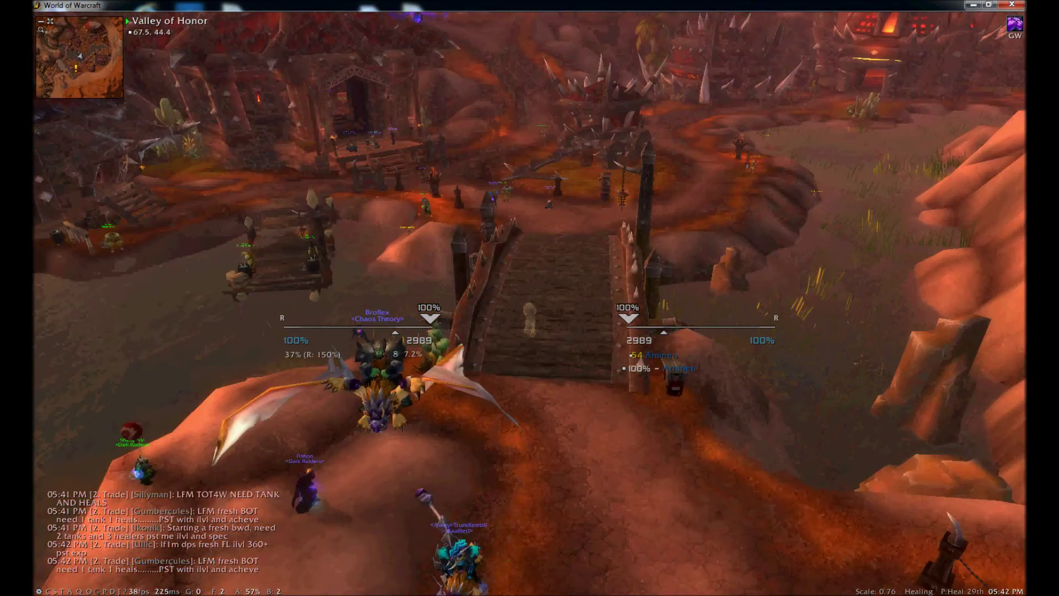
{"action": "key", "text": "w"}
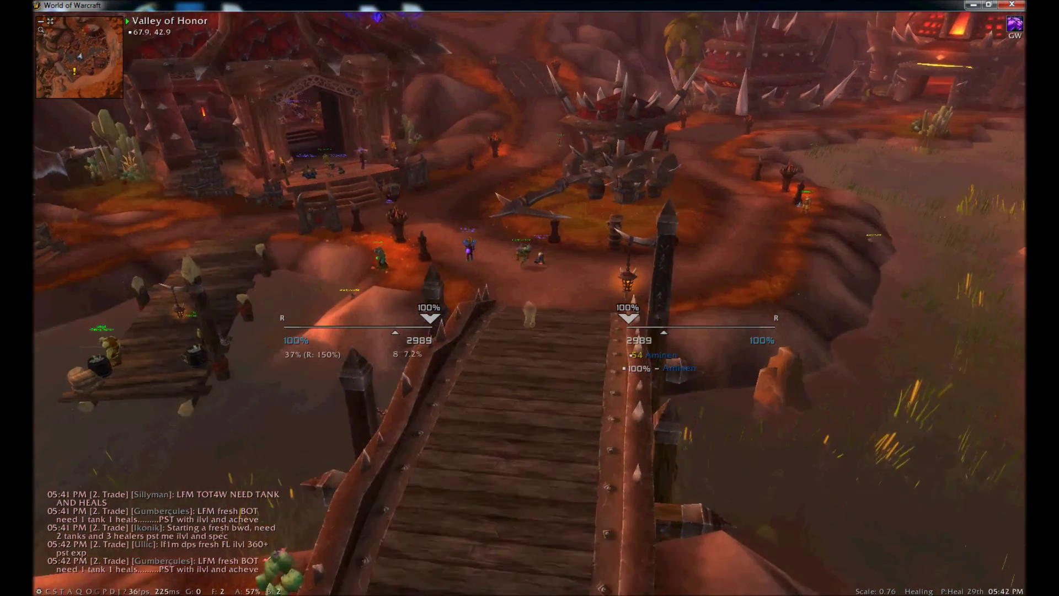
{"action": "key", "text": "w"}
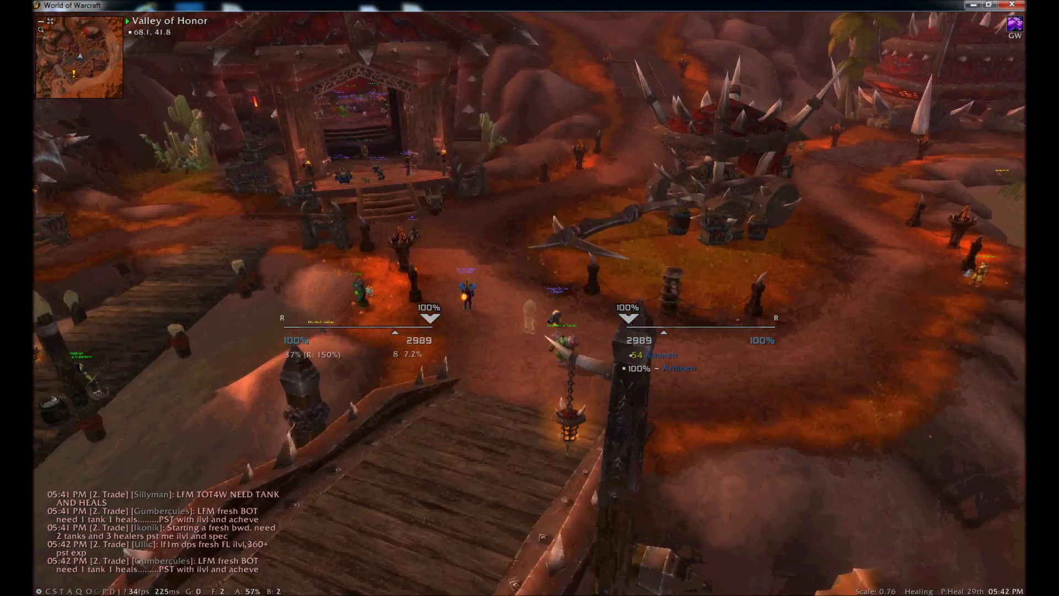
{"action": "type", "text": "w"}
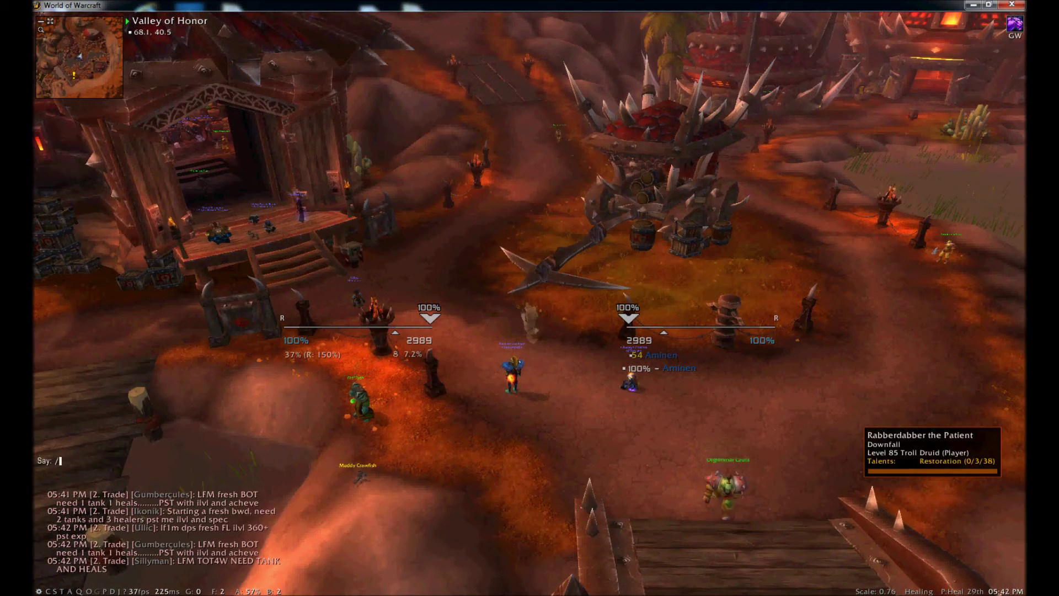
{"action": "type", "text": "/bartend"}
{"action": "key", "text": "Return"}
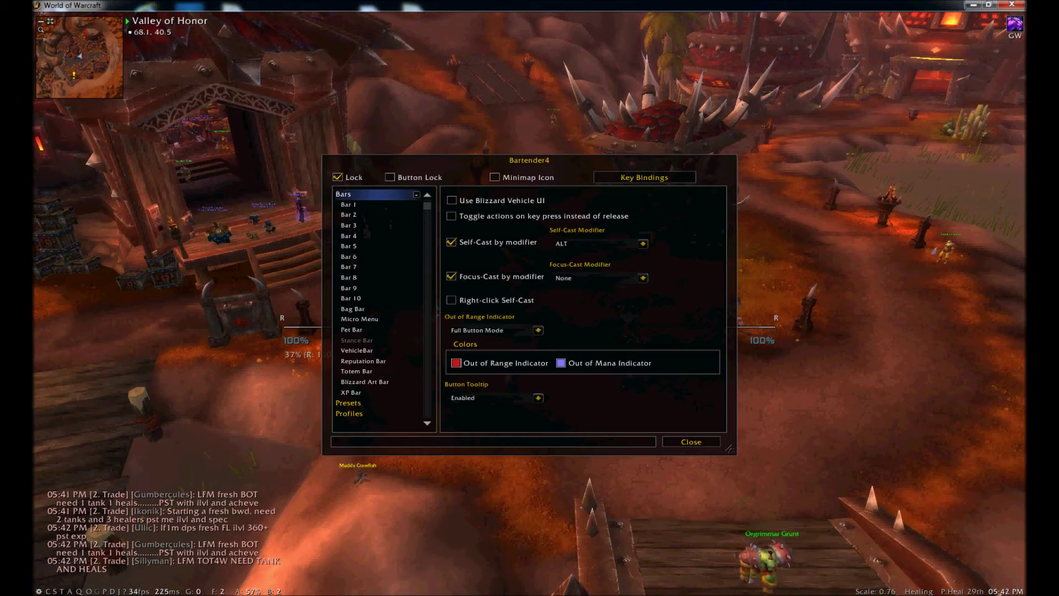
Unlock the action bars and turn on the Blizzard vehicle interface.
{"action": "left_click_drag", "start_coordinate": [529, 160], "coordinate": [630, 23]}
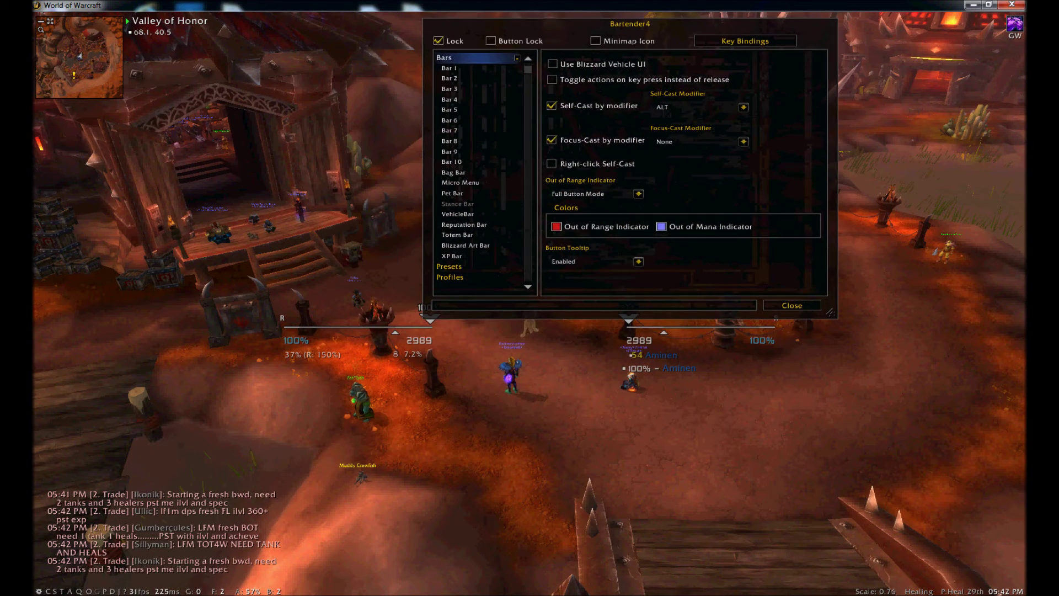
{"action": "left_click", "coordinate": [438, 41]}
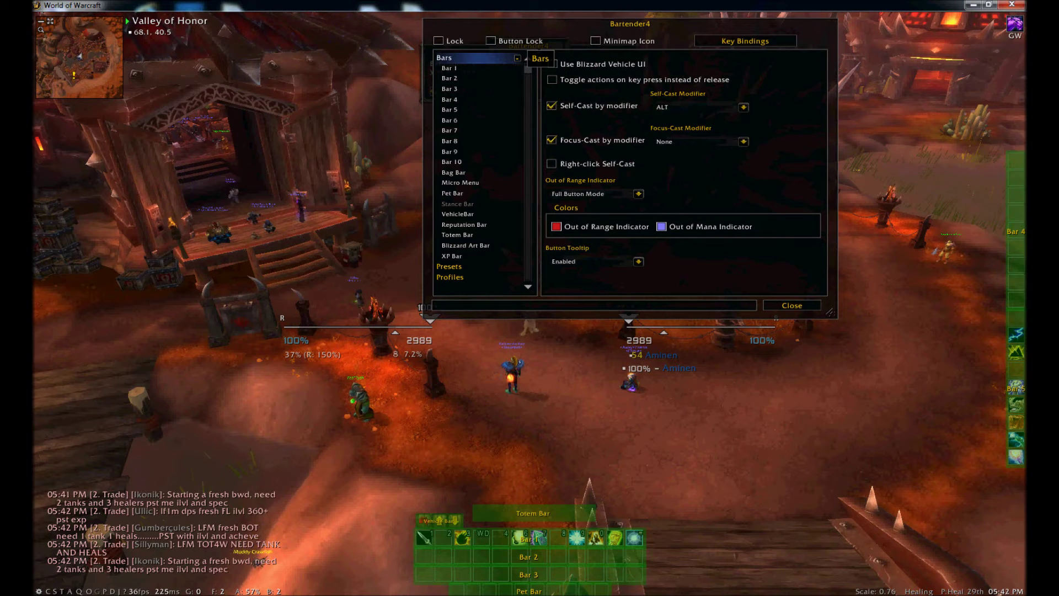
{"action": "key", "text": "a"}
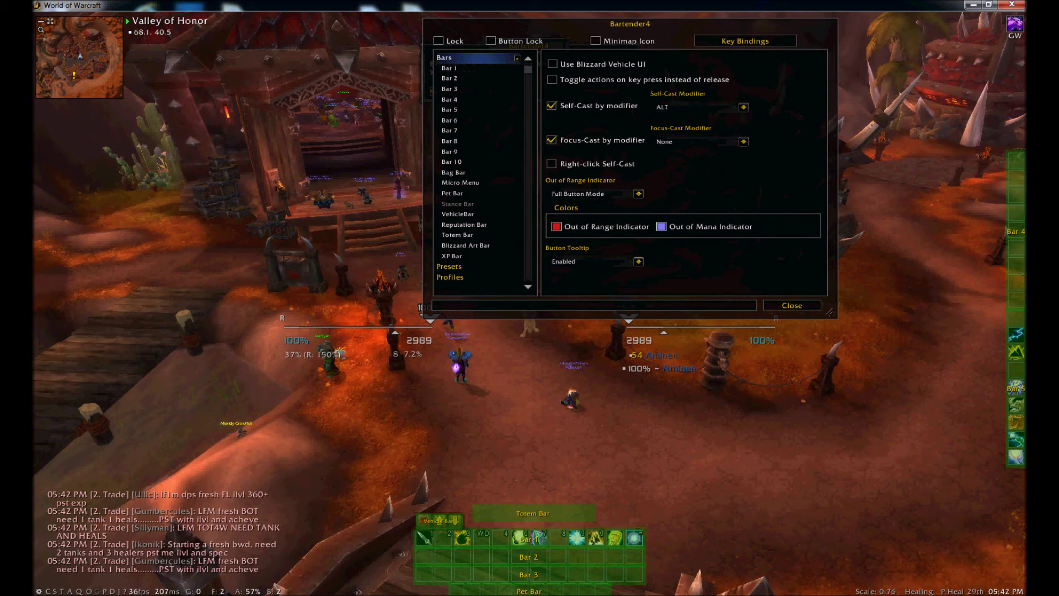
{"action": "left_click", "coordinate": [552, 63]}
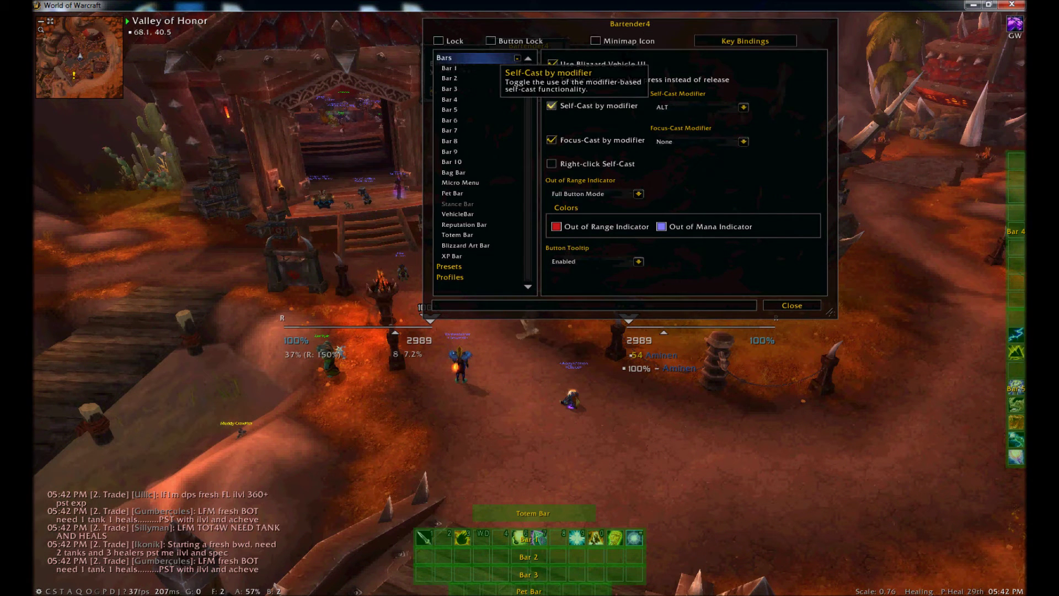
Try enabling the Blizzard Art Bar and moving it to bottom centre, then disable it again.
{"action": "left_click", "coordinate": [452, 256]}
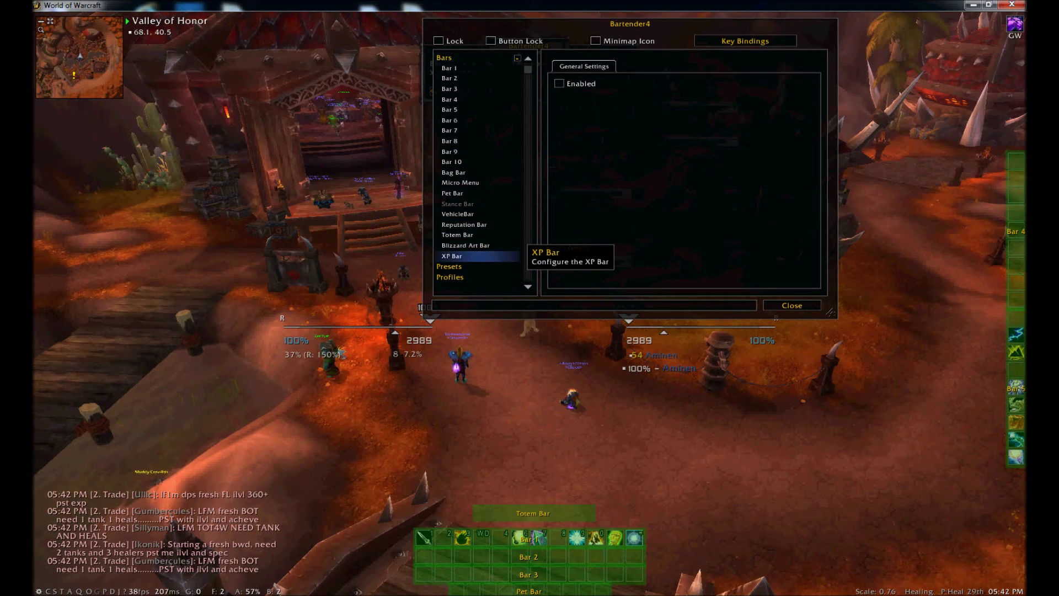
{"action": "left_click", "coordinate": [457, 235]}
{"action": "left_click", "coordinate": [466, 246]}
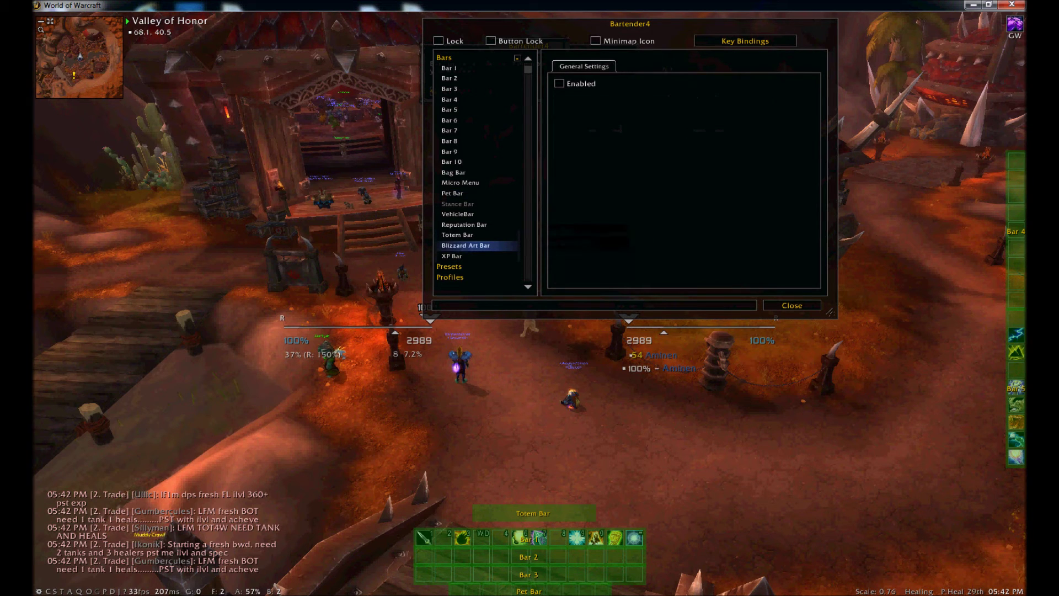
{"action": "left_click", "coordinate": [559, 83]}
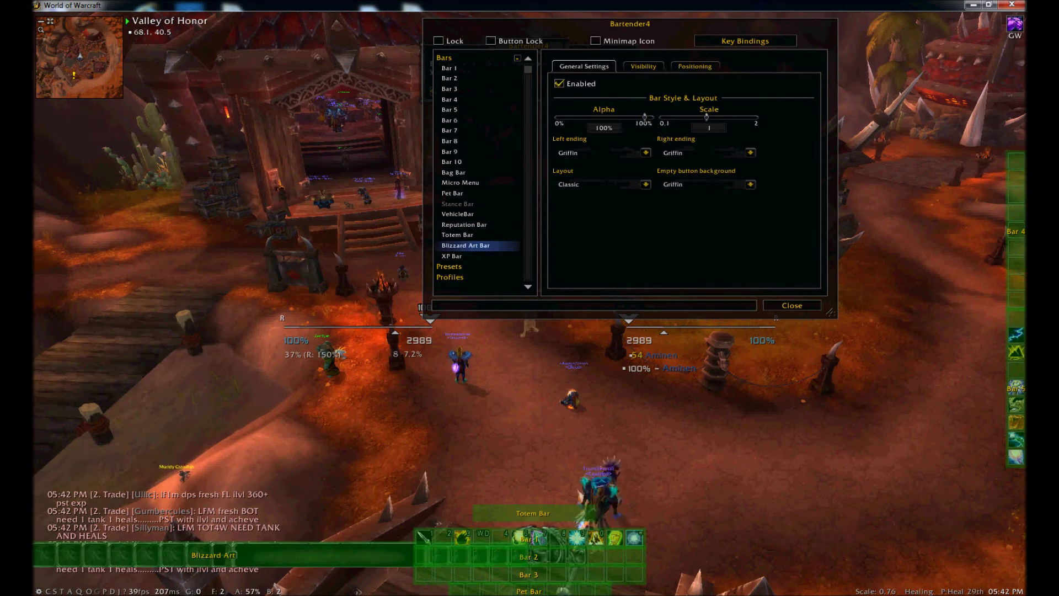
{"action": "left_click_drag", "start_coordinate": [214, 555], "coordinate": [551, 438]}
{"action": "left_click", "coordinate": [559, 83]}
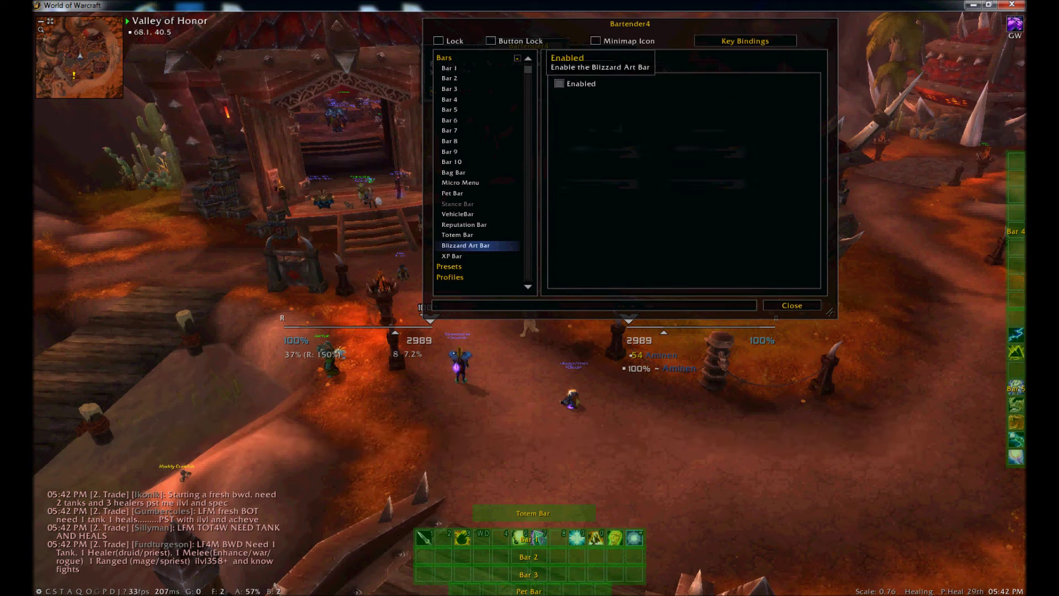
Disable the Pet Bar after reviewing the Totem, Reputation and VehicleBar settings.
{"action": "left_click", "coordinate": [458, 234]}
{"action": "left_click", "coordinate": [463, 224]}
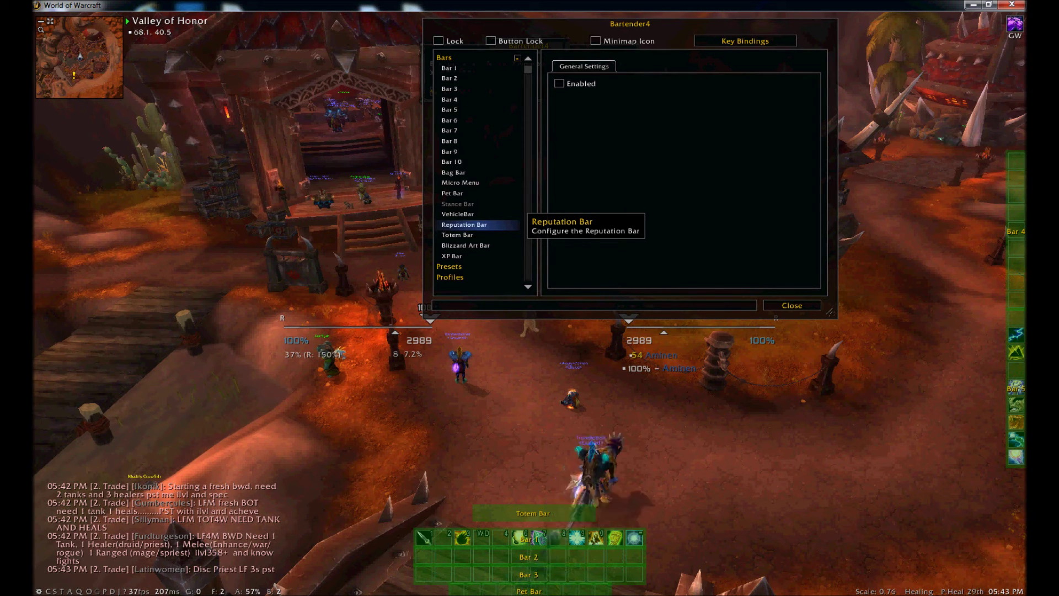
{"action": "left_click", "coordinate": [457, 214]}
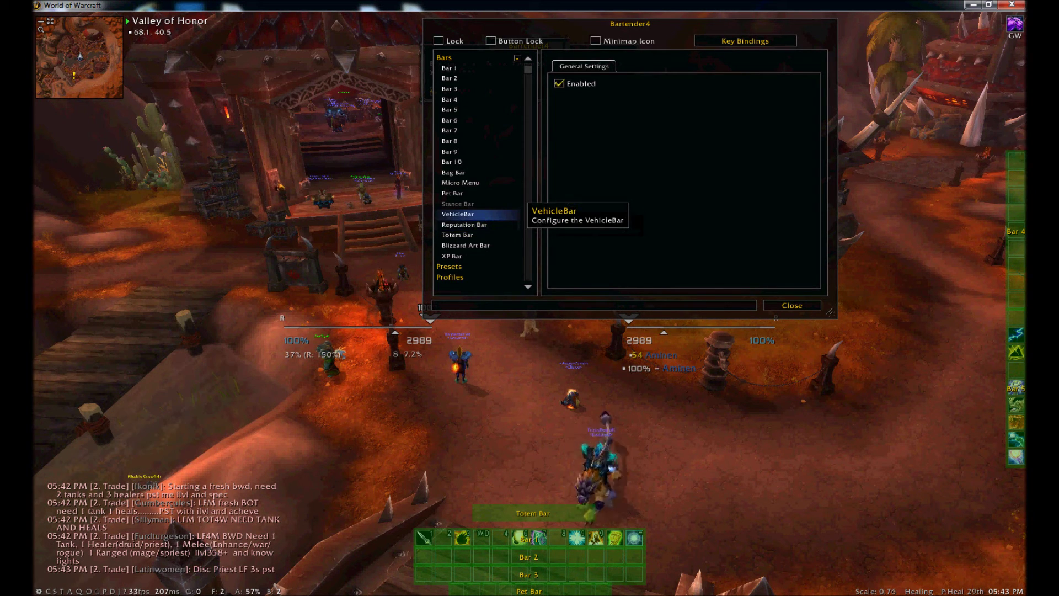
{"action": "left_click", "coordinate": [453, 193]}
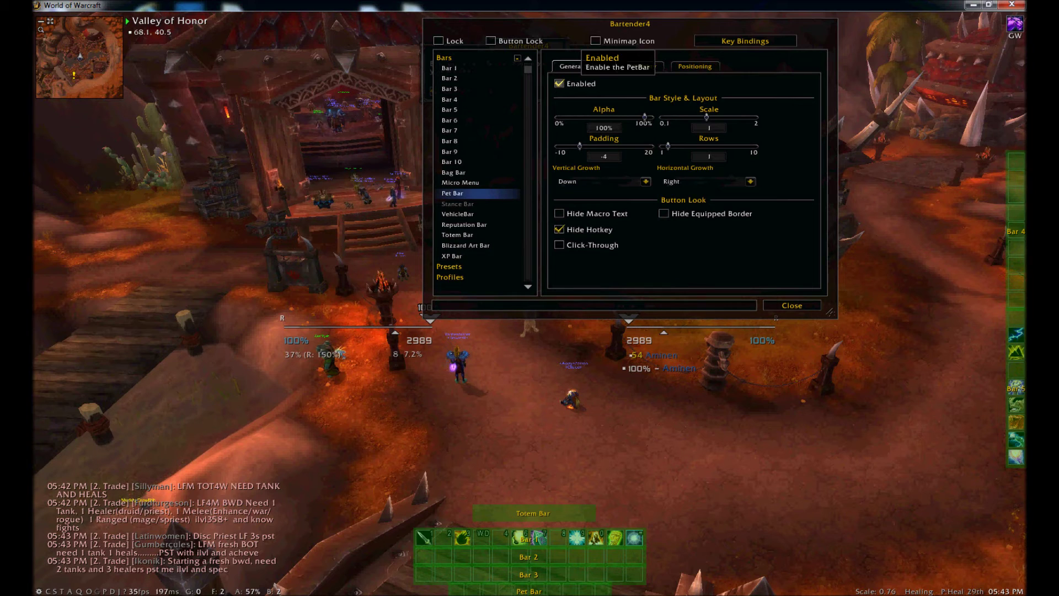
{"action": "left_click", "coordinate": [559, 83]}
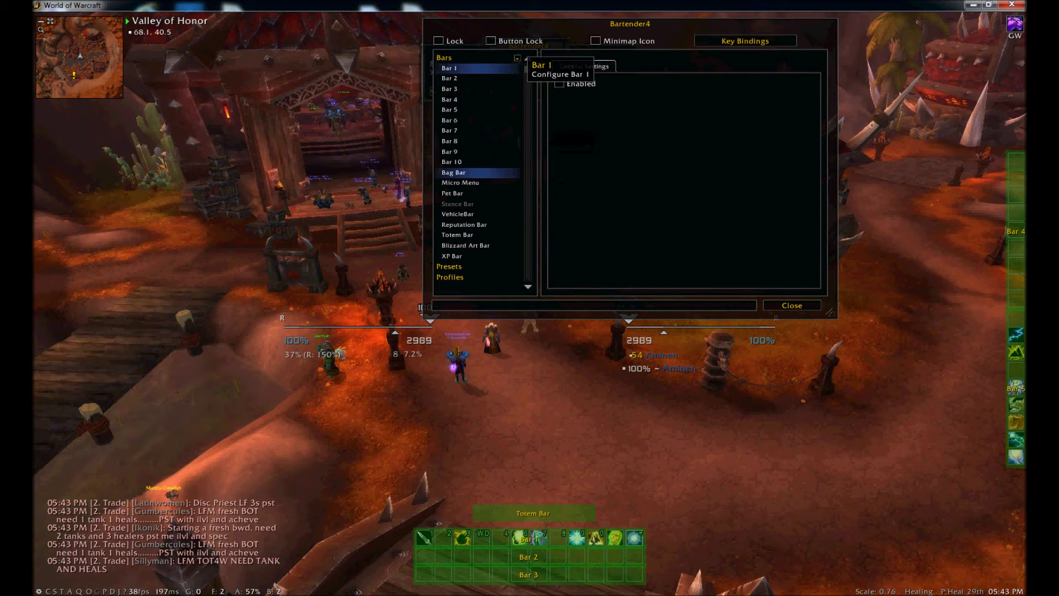
{"action": "left_click", "coordinate": [458, 68]}
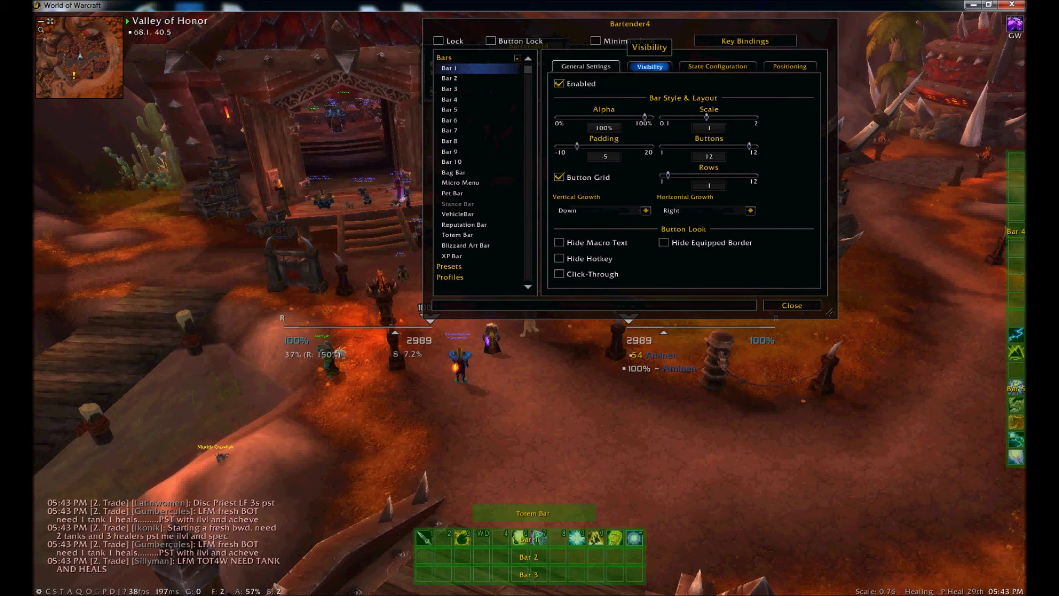
Turn off Bar 1's custom visibility condition and review Bar 2's visibility options.
{"action": "left_click", "coordinate": [650, 66]}
{"action": "scroll", "coordinate": [684, 182], "scroll_direction": "down", "scroll_amount": 1}
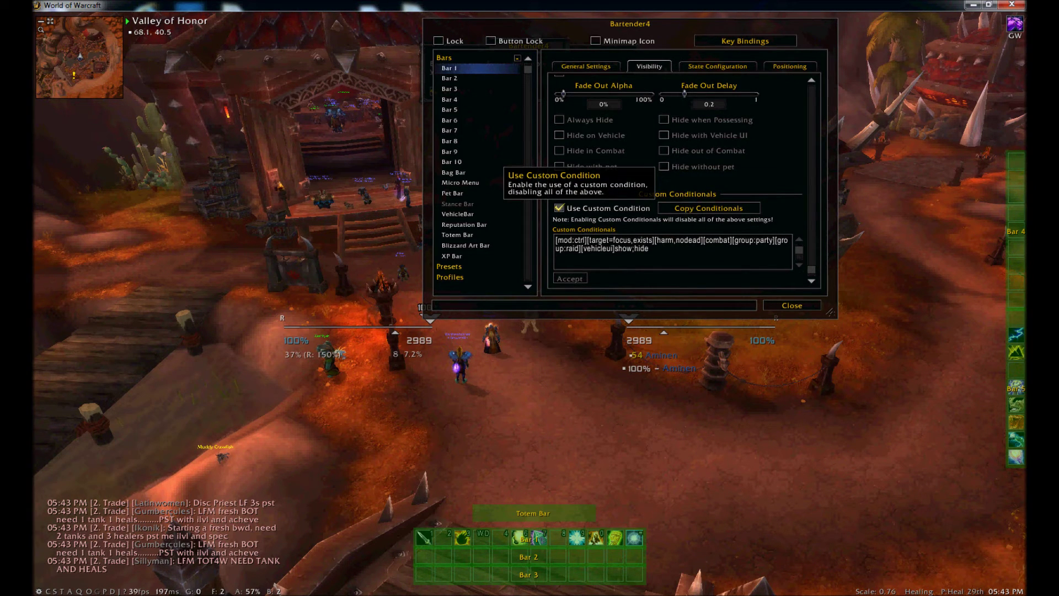
{"action": "left_click", "coordinate": [559, 208]}
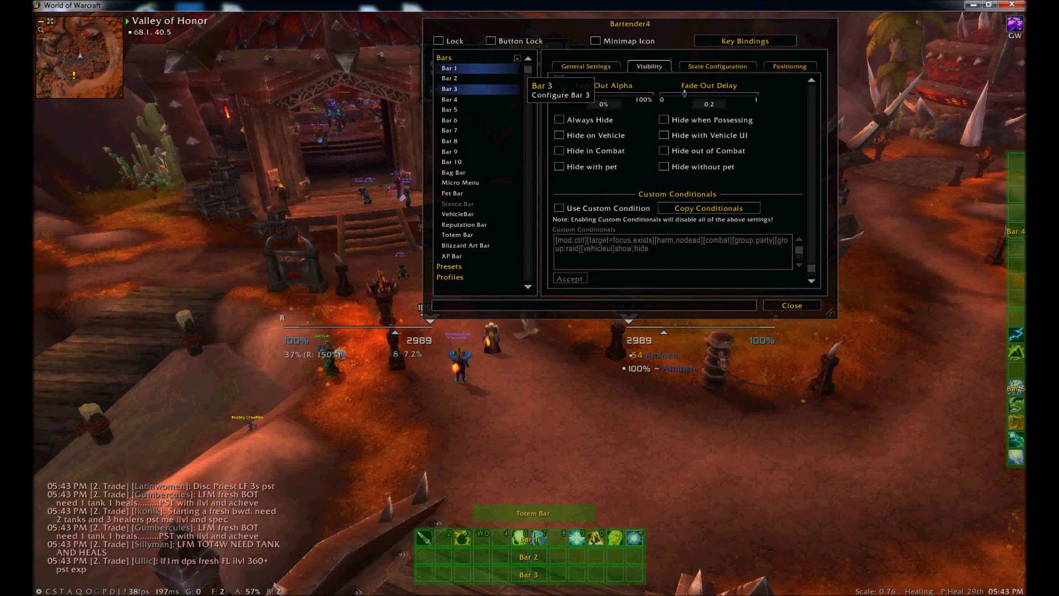
{"action": "left_click", "coordinate": [458, 79]}
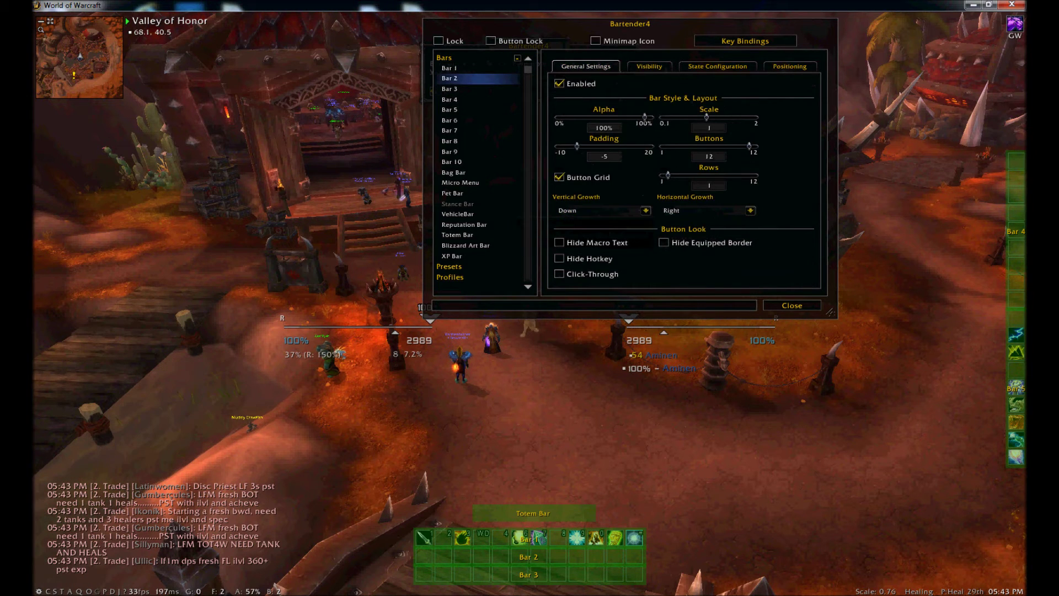
{"action": "left_click", "coordinate": [650, 66]}
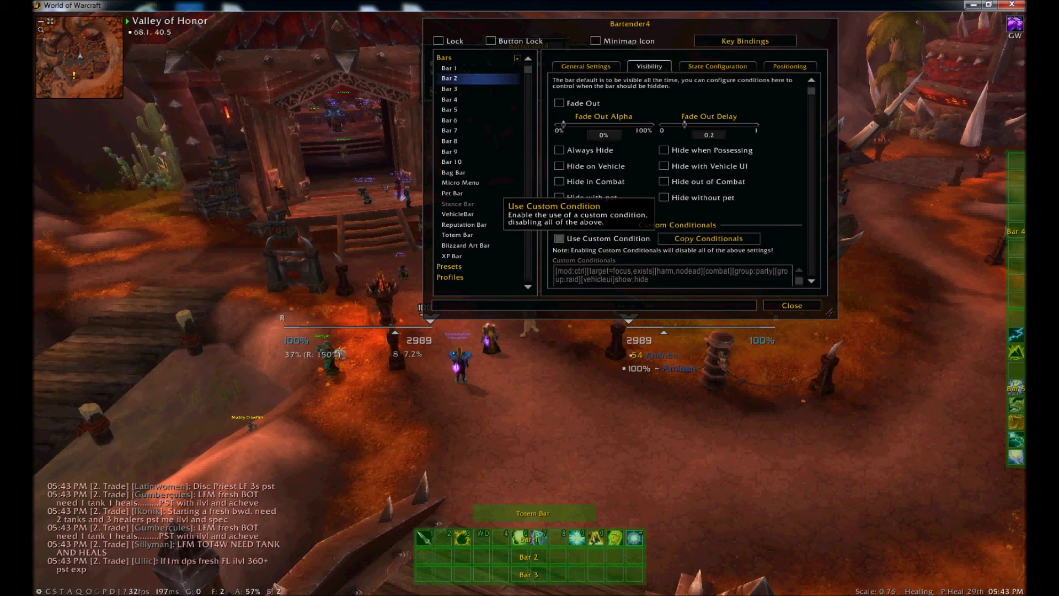
Hide the empty button grid on Bar 3 and check its visibility options.
{"action": "left_click", "coordinate": [457, 89]}
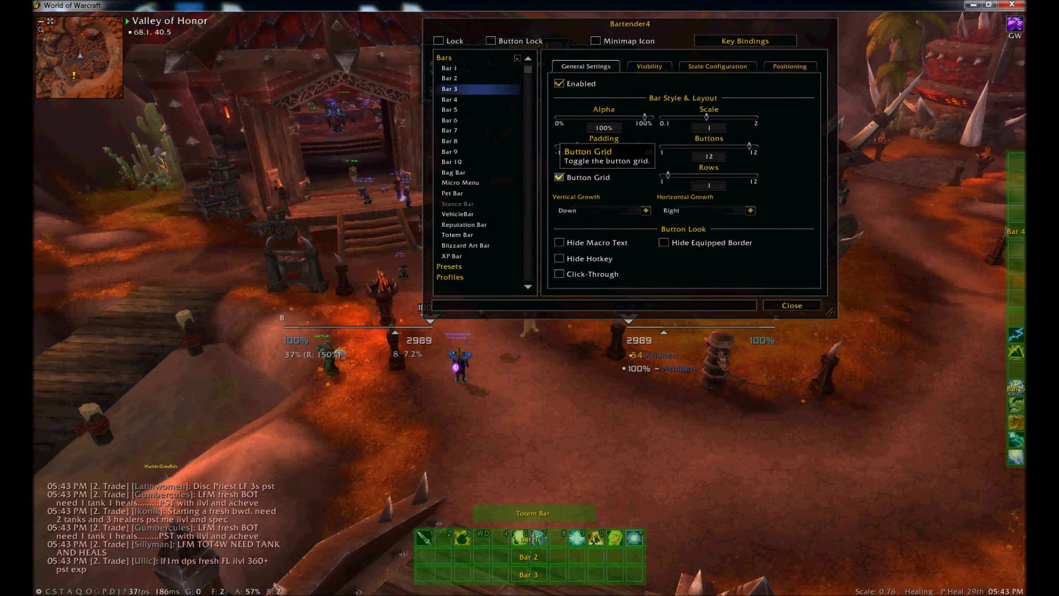
{"action": "left_click", "coordinate": [560, 177]}
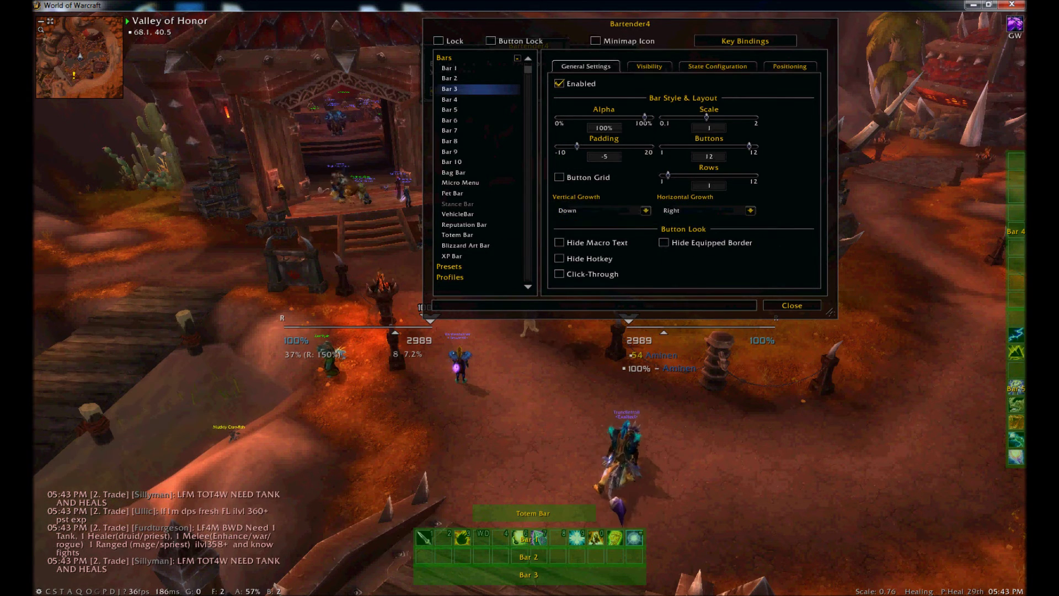
{"action": "left_click", "coordinate": [649, 66]}
{"action": "scroll", "coordinate": [607, 220], "scroll_direction": "down", "scroll_amount": 1}
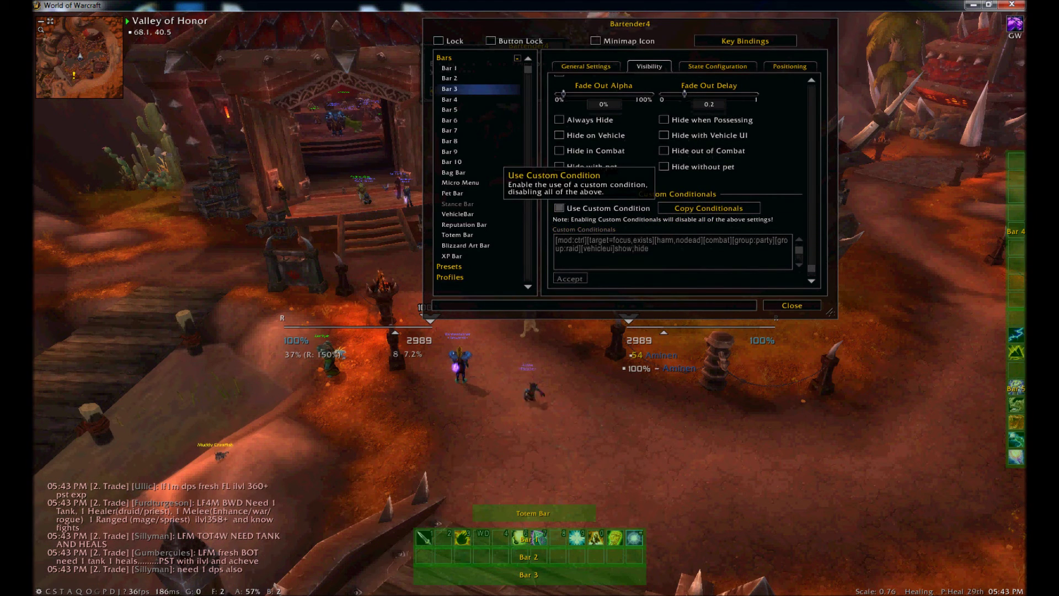
Hide the empty button grid on Bar 1, then bring up Bar 4's visibility options.
{"action": "left_click", "coordinate": [450, 78]}
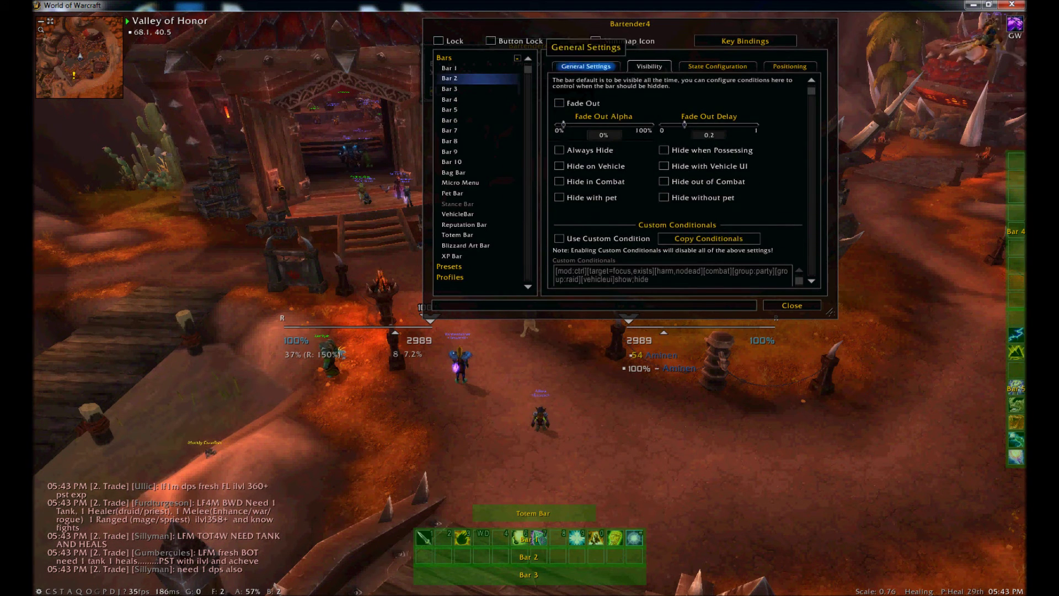
{"action": "left_click", "coordinate": [585, 66]}
{"action": "left_click", "coordinate": [449, 68]}
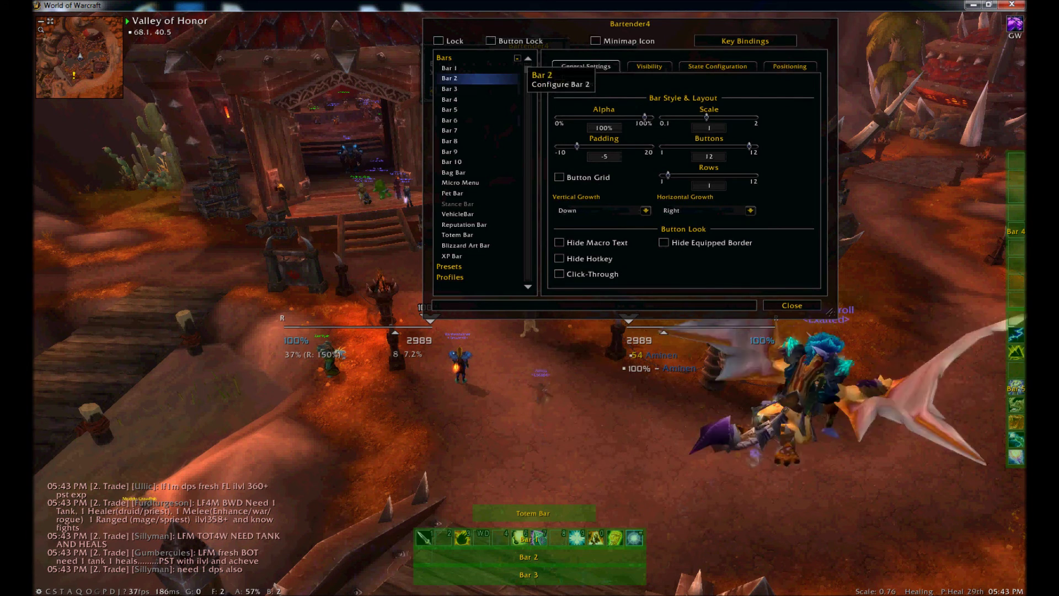
{"action": "left_click", "coordinate": [649, 66]}
{"action": "scroll", "coordinate": [679, 182], "scroll_direction": "up", "scroll_amount": 1}
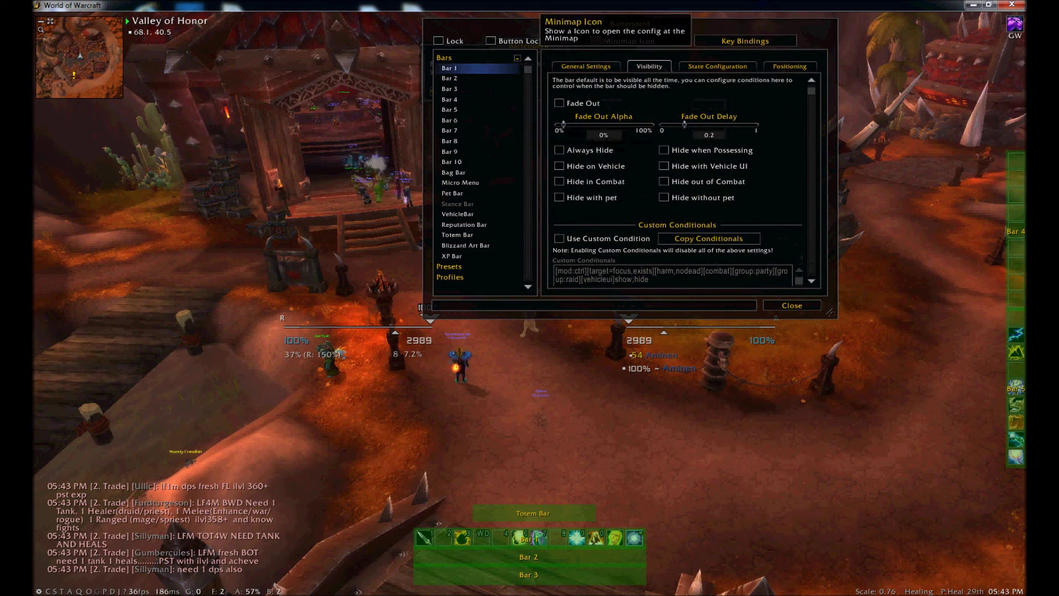
{"action": "left_click", "coordinate": [586, 66]}
{"action": "left_click", "coordinate": [559, 177]}
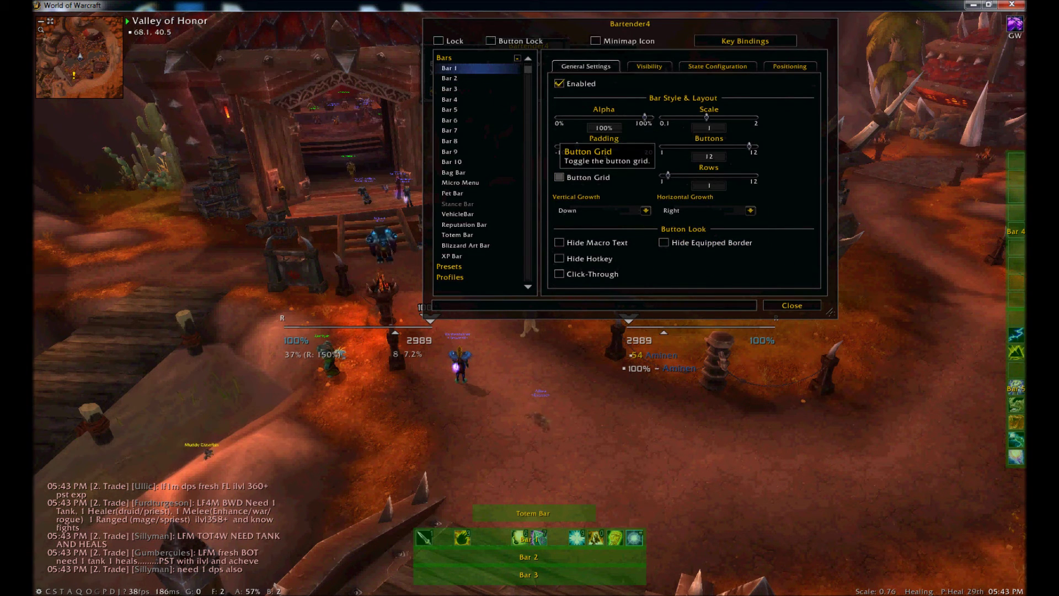
{"action": "left_click", "coordinate": [457, 99]}
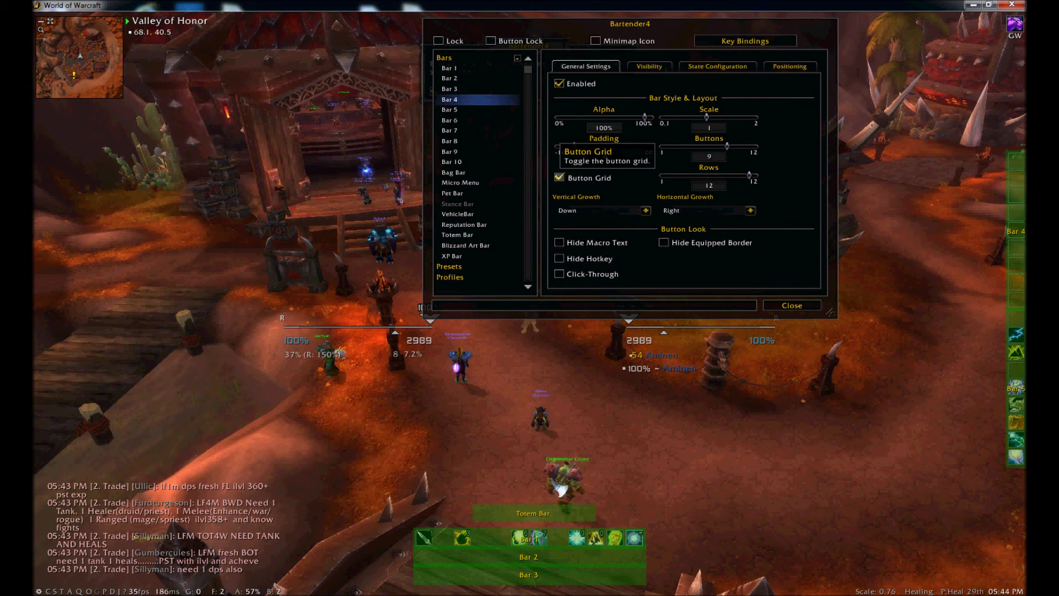
{"action": "left_click", "coordinate": [650, 66]}
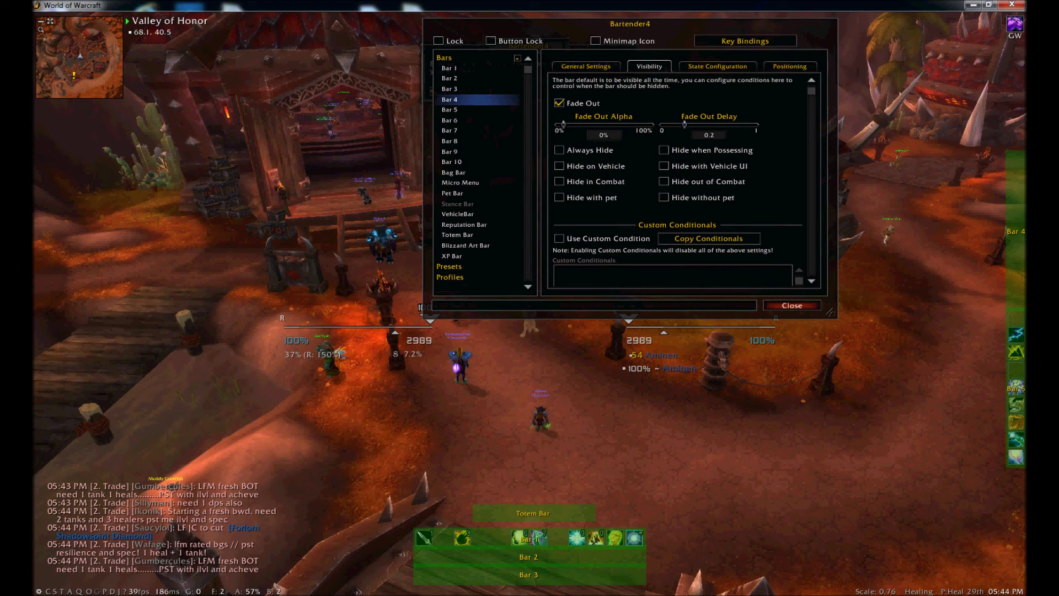
Close the settings, lock the action bars, and reopen Bartender4 with /bartender.
{"action": "left_click", "coordinate": [792, 305]}
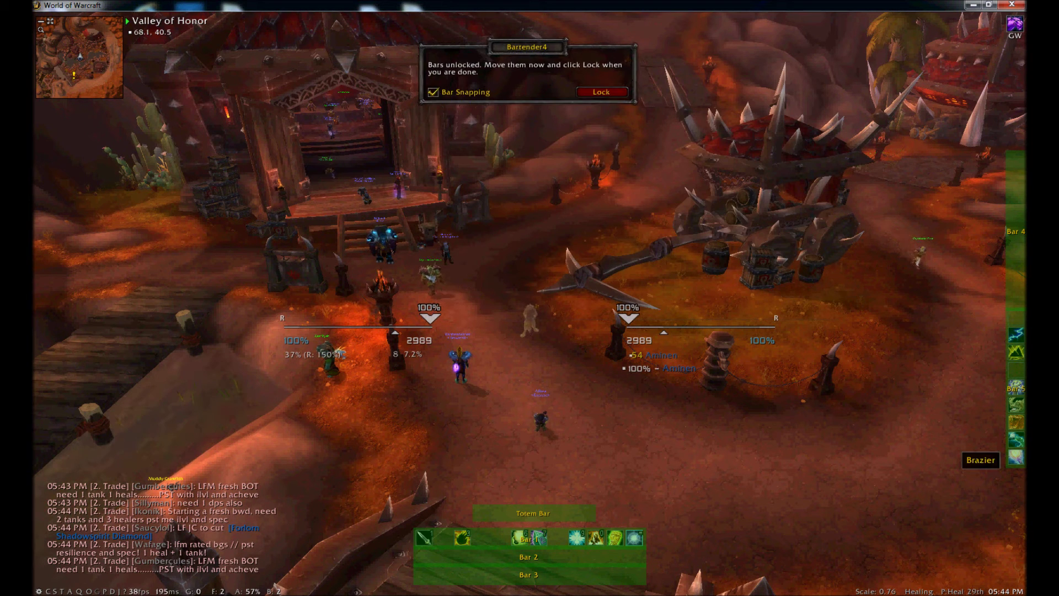
{"action": "left_click", "coordinate": [603, 90]}
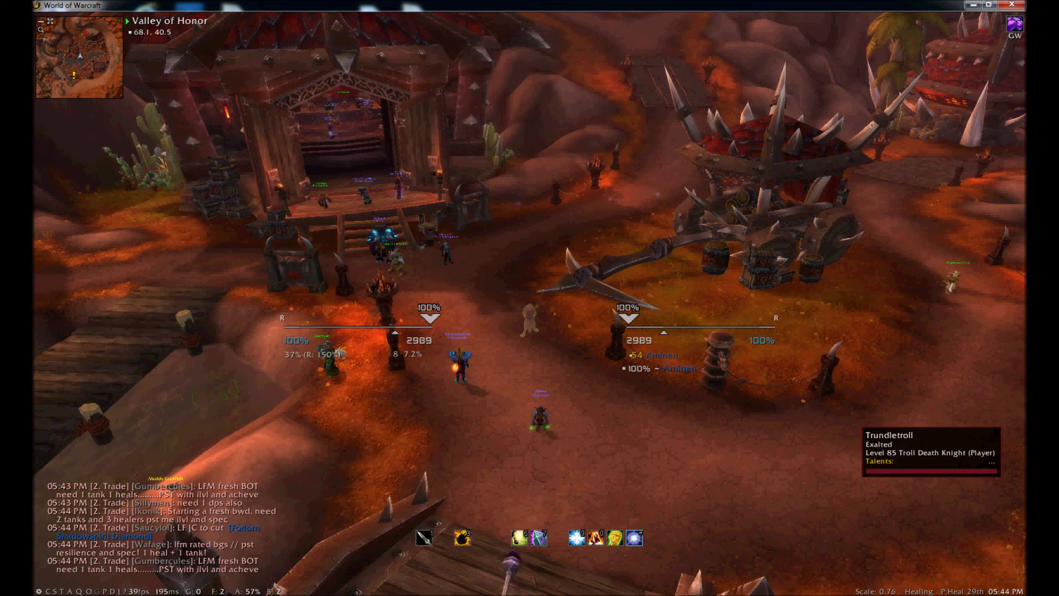
{"action": "mouse_move", "coordinate": [1016, 440]}
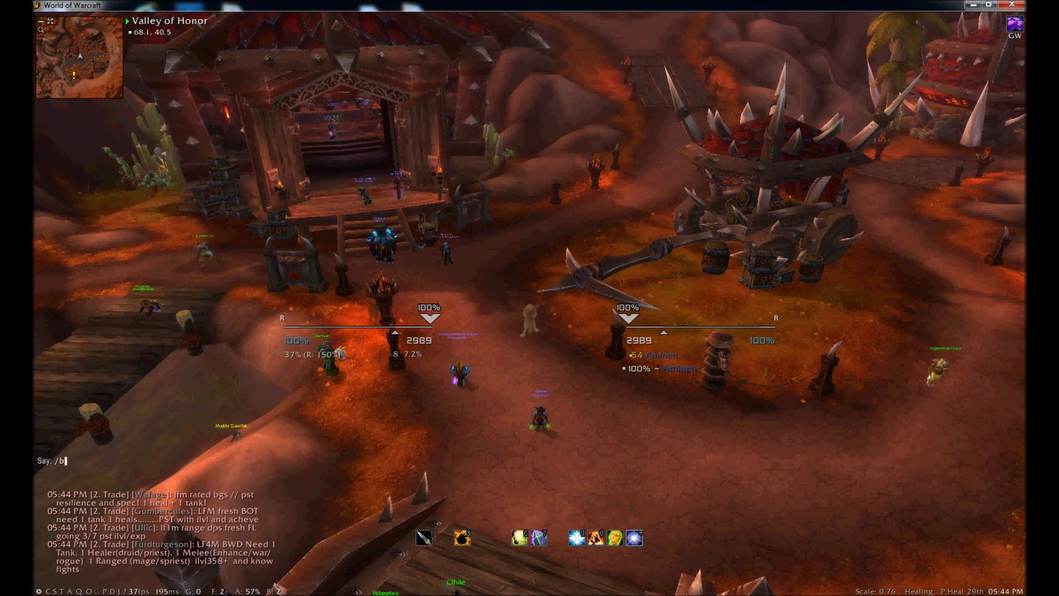
{"action": "type", "text": "/bartender"}
{"action": "key", "text": "Return"}
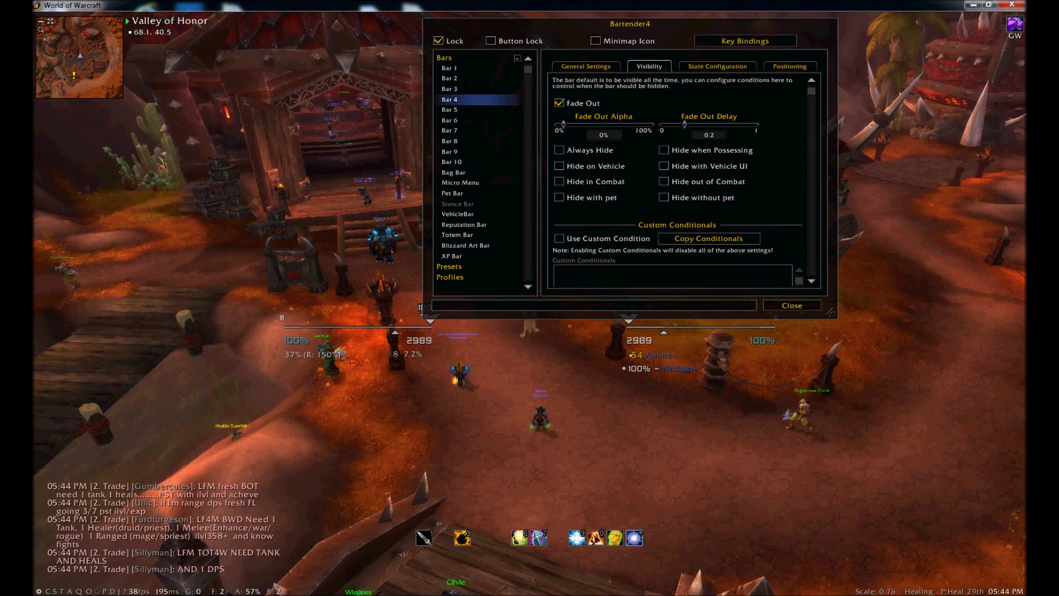
{"action": "left_click_drag", "start_coordinate": [630, 24], "coordinate": [577, 80]}
Bind keys 1, 2 and 4 to BT4Button12, 11 and 10, clearing old bindings, then exit binding mode.
{"action": "left_click", "coordinate": [692, 95]}
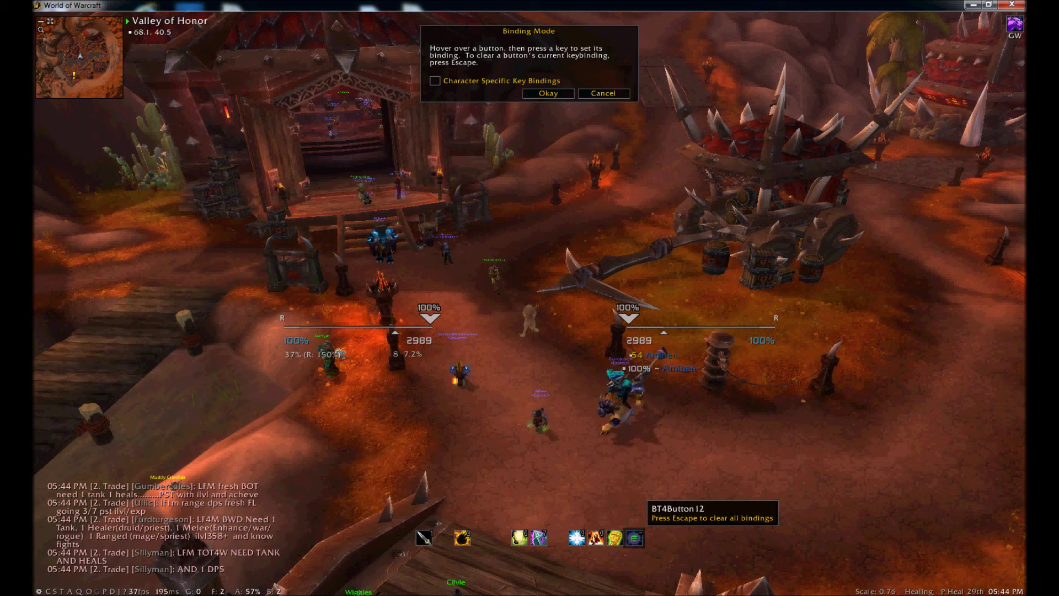
{"action": "key", "text": "1"}
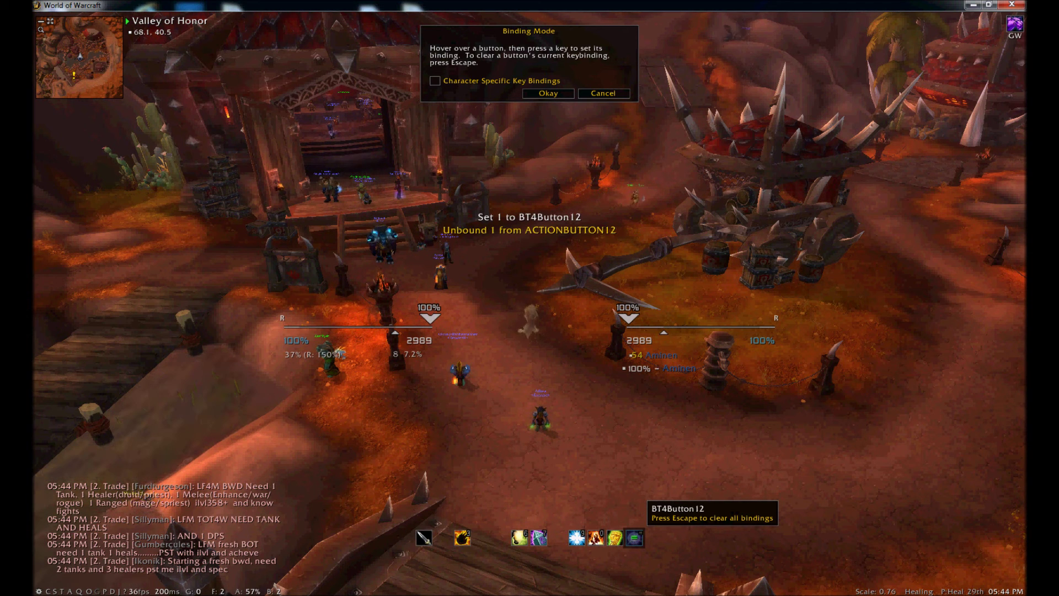
{"action": "key", "text": "1"}
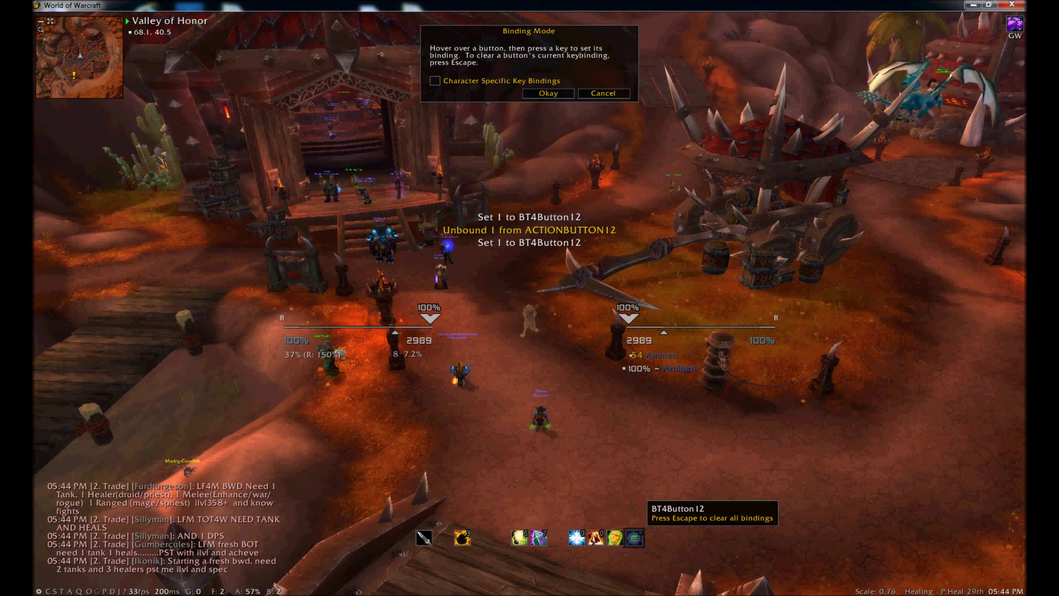
{"action": "key", "text": "Escape"}
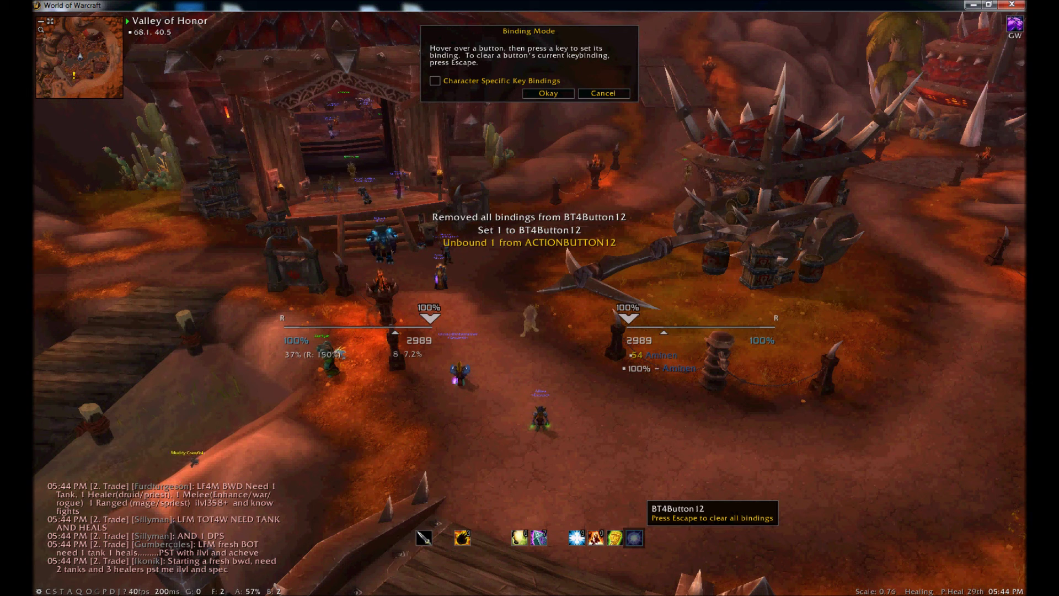
{"action": "key", "text": "1"}
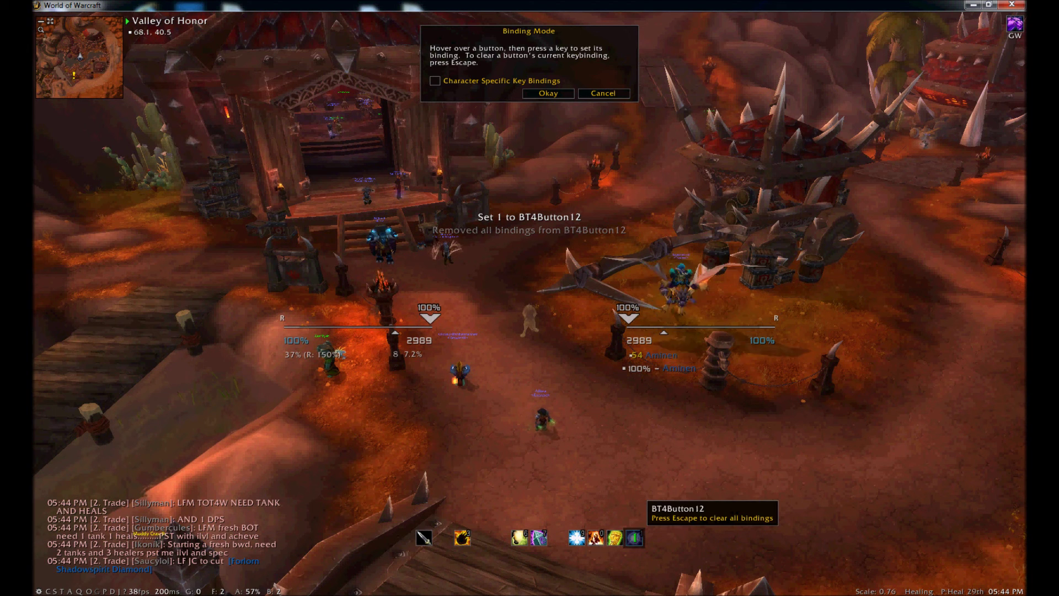
{"action": "key", "text": "2"}
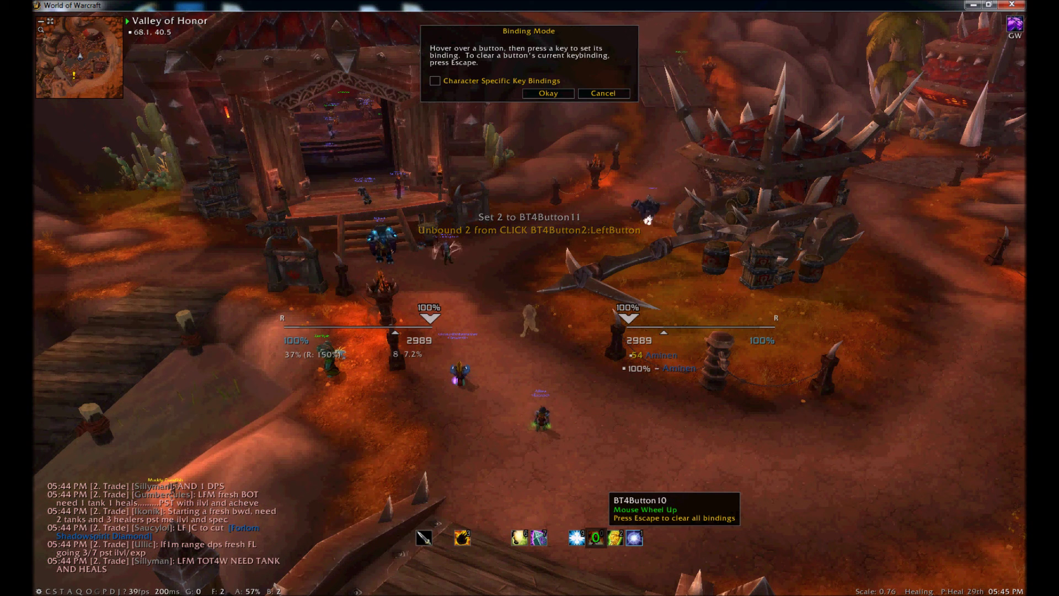
{"action": "key", "text": "Escape"}
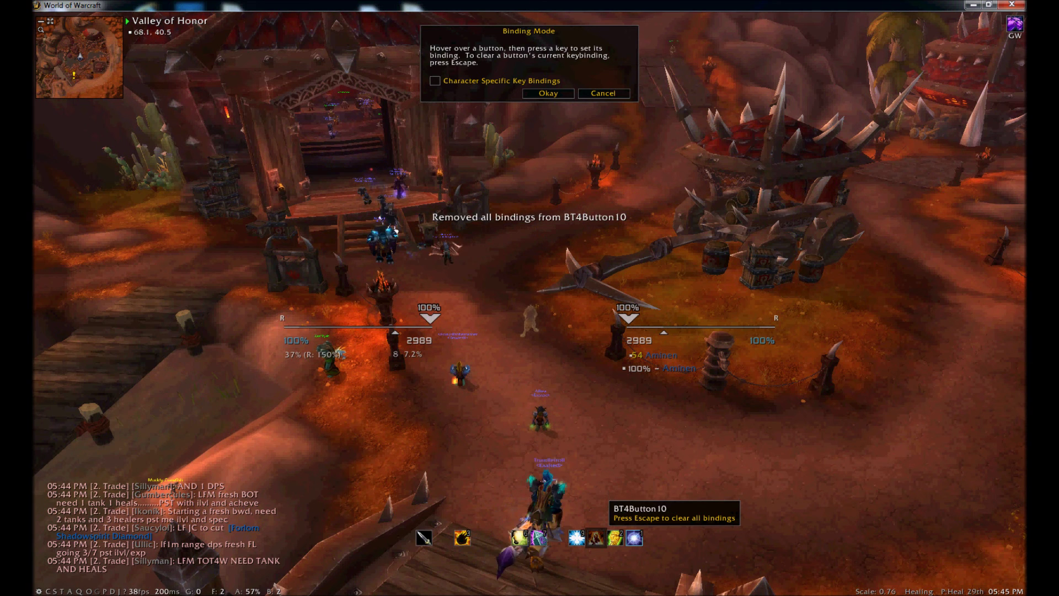
{"action": "key", "text": "4"}
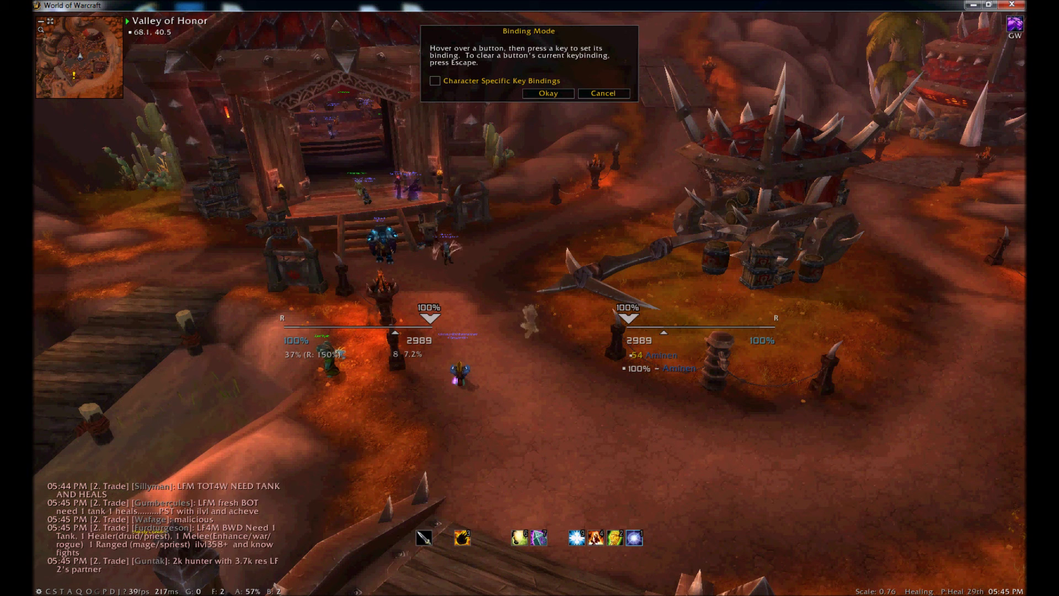
{"action": "key", "text": "Escape"}
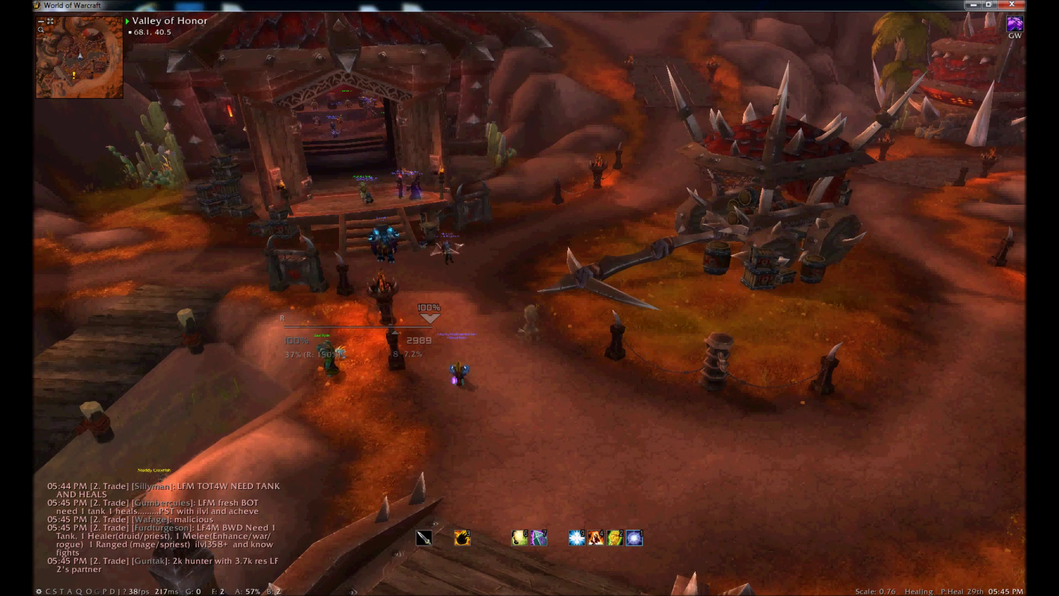
Open the character panel with C to view the Shaman's equipped gear.
{"action": "key", "text": "c"}
{"action": "key", "text": "c"}
{"action": "key", "text": "c"}
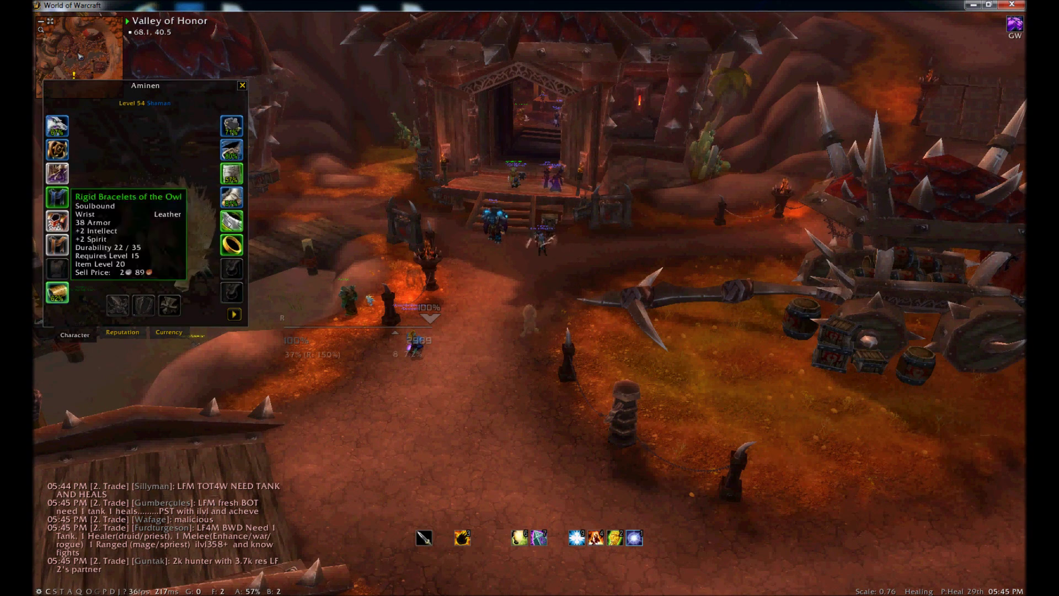